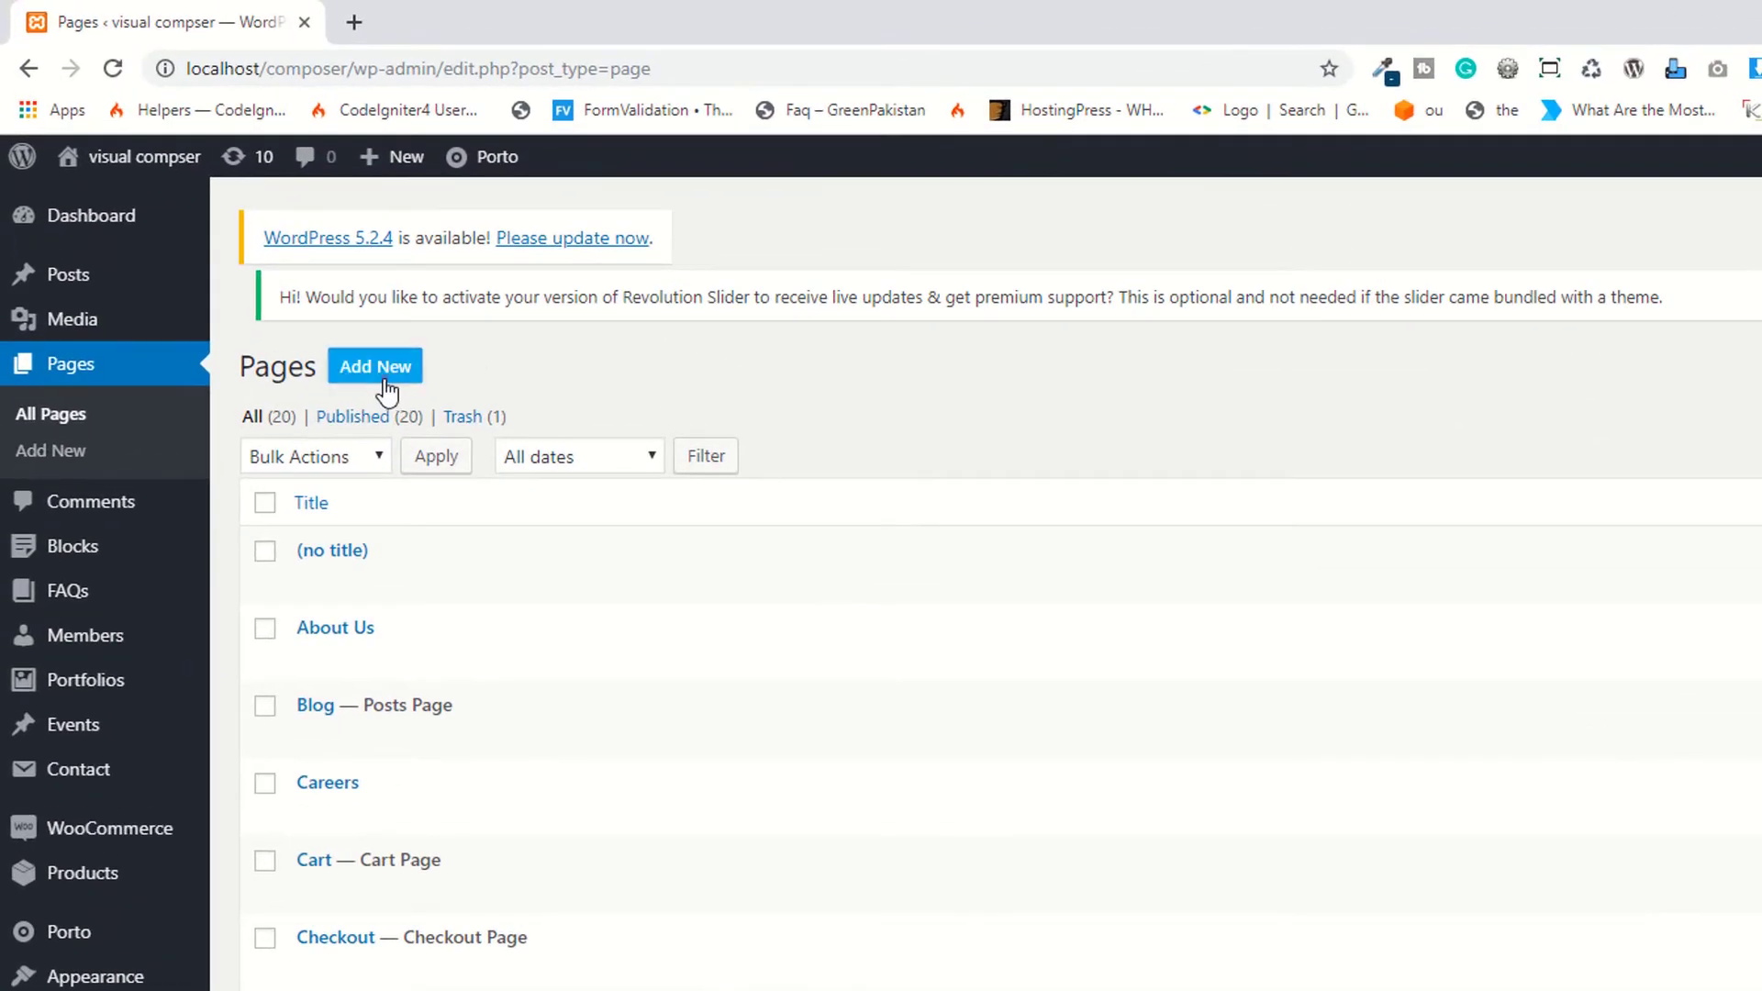
# Create a new page titled "padding and margin" and publish it
pyautogui.click(387, 381)
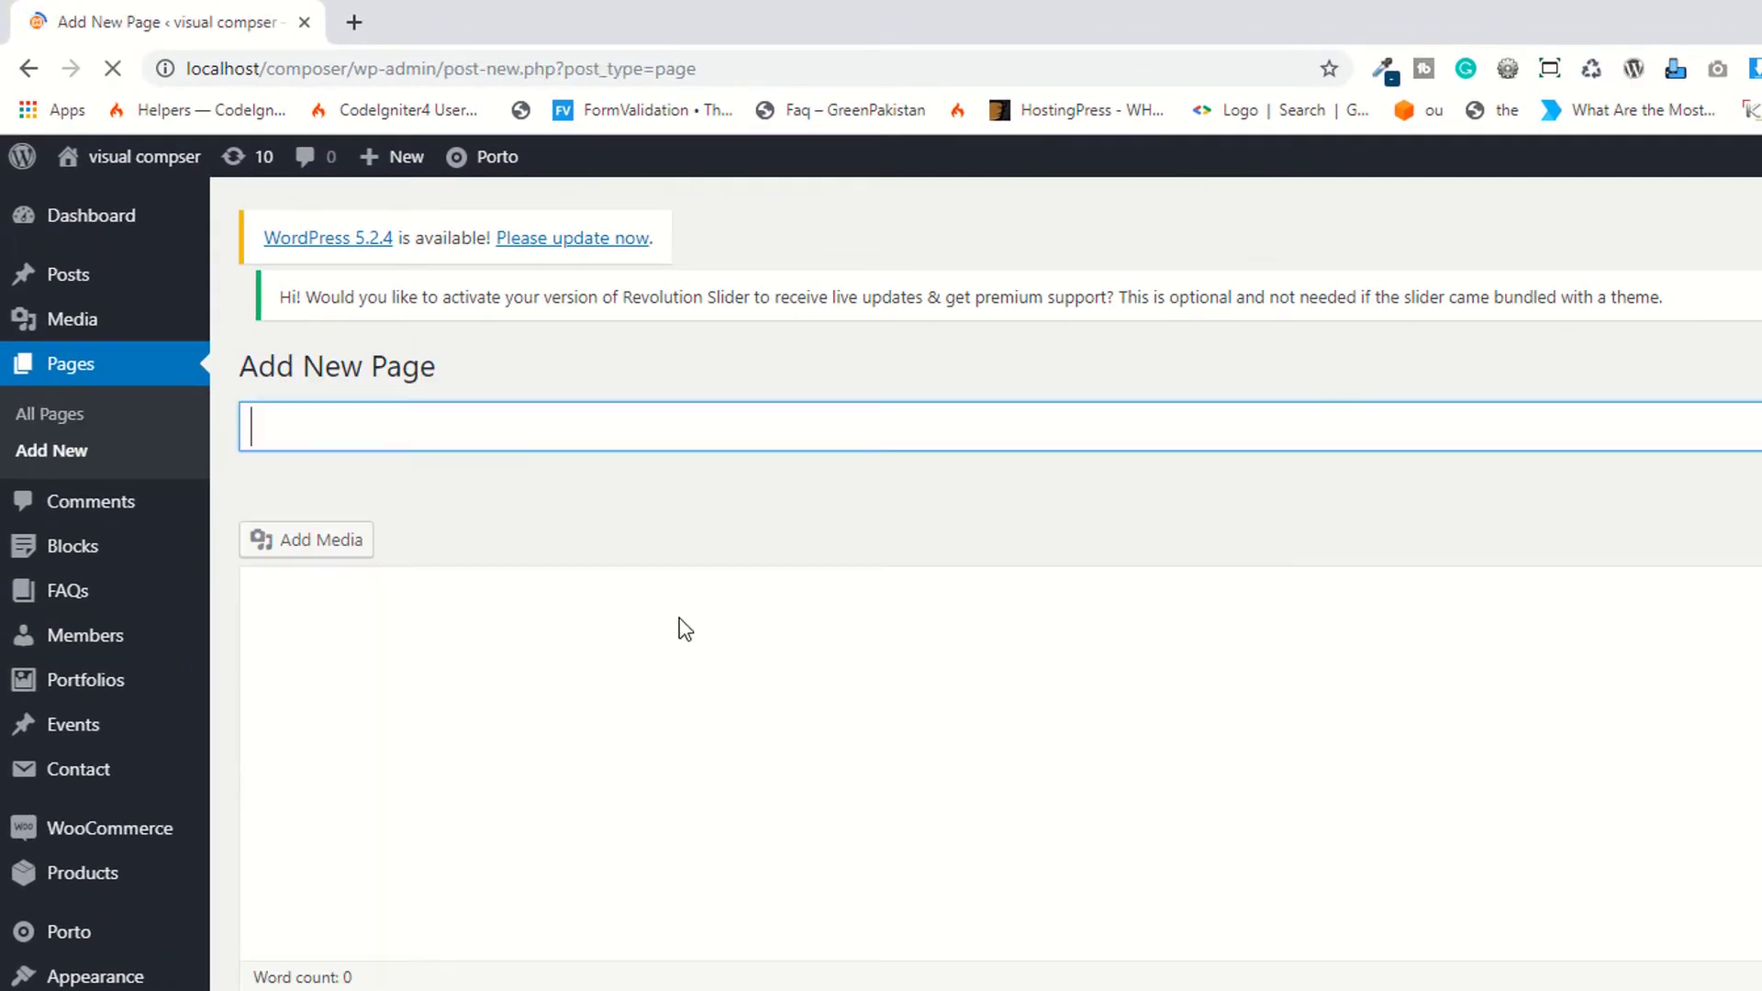
pyautogui.write('paddin')
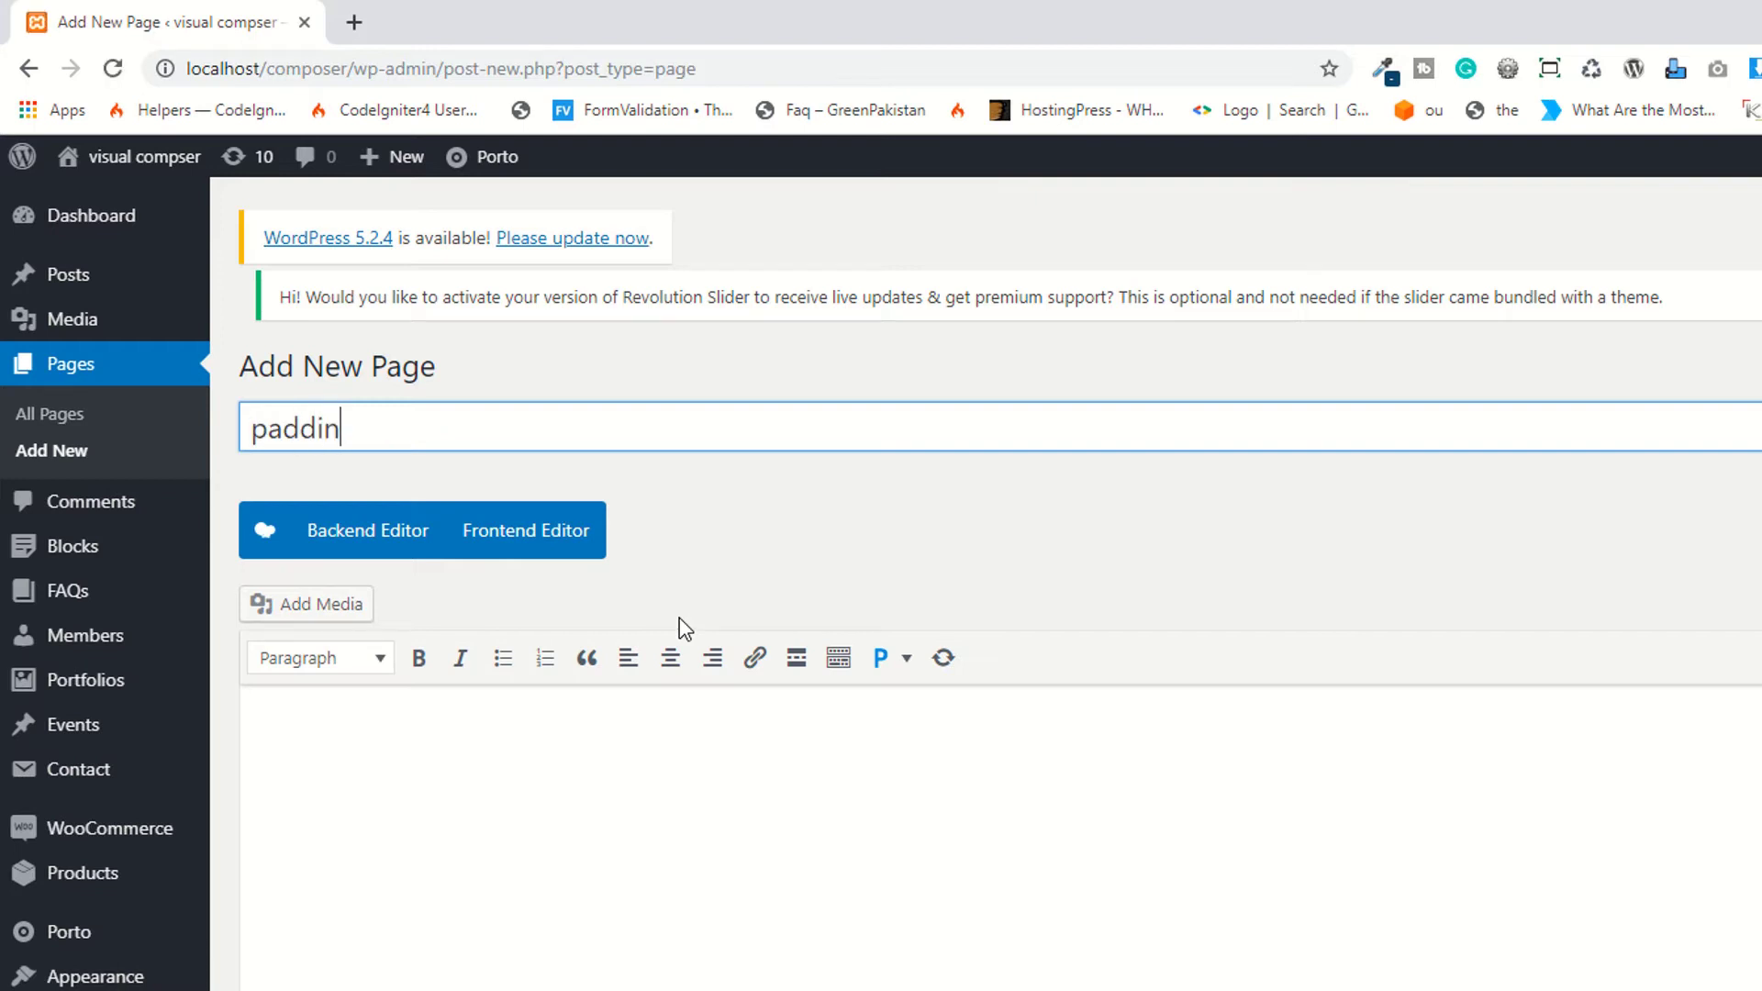
pyautogui.write('g and margin')
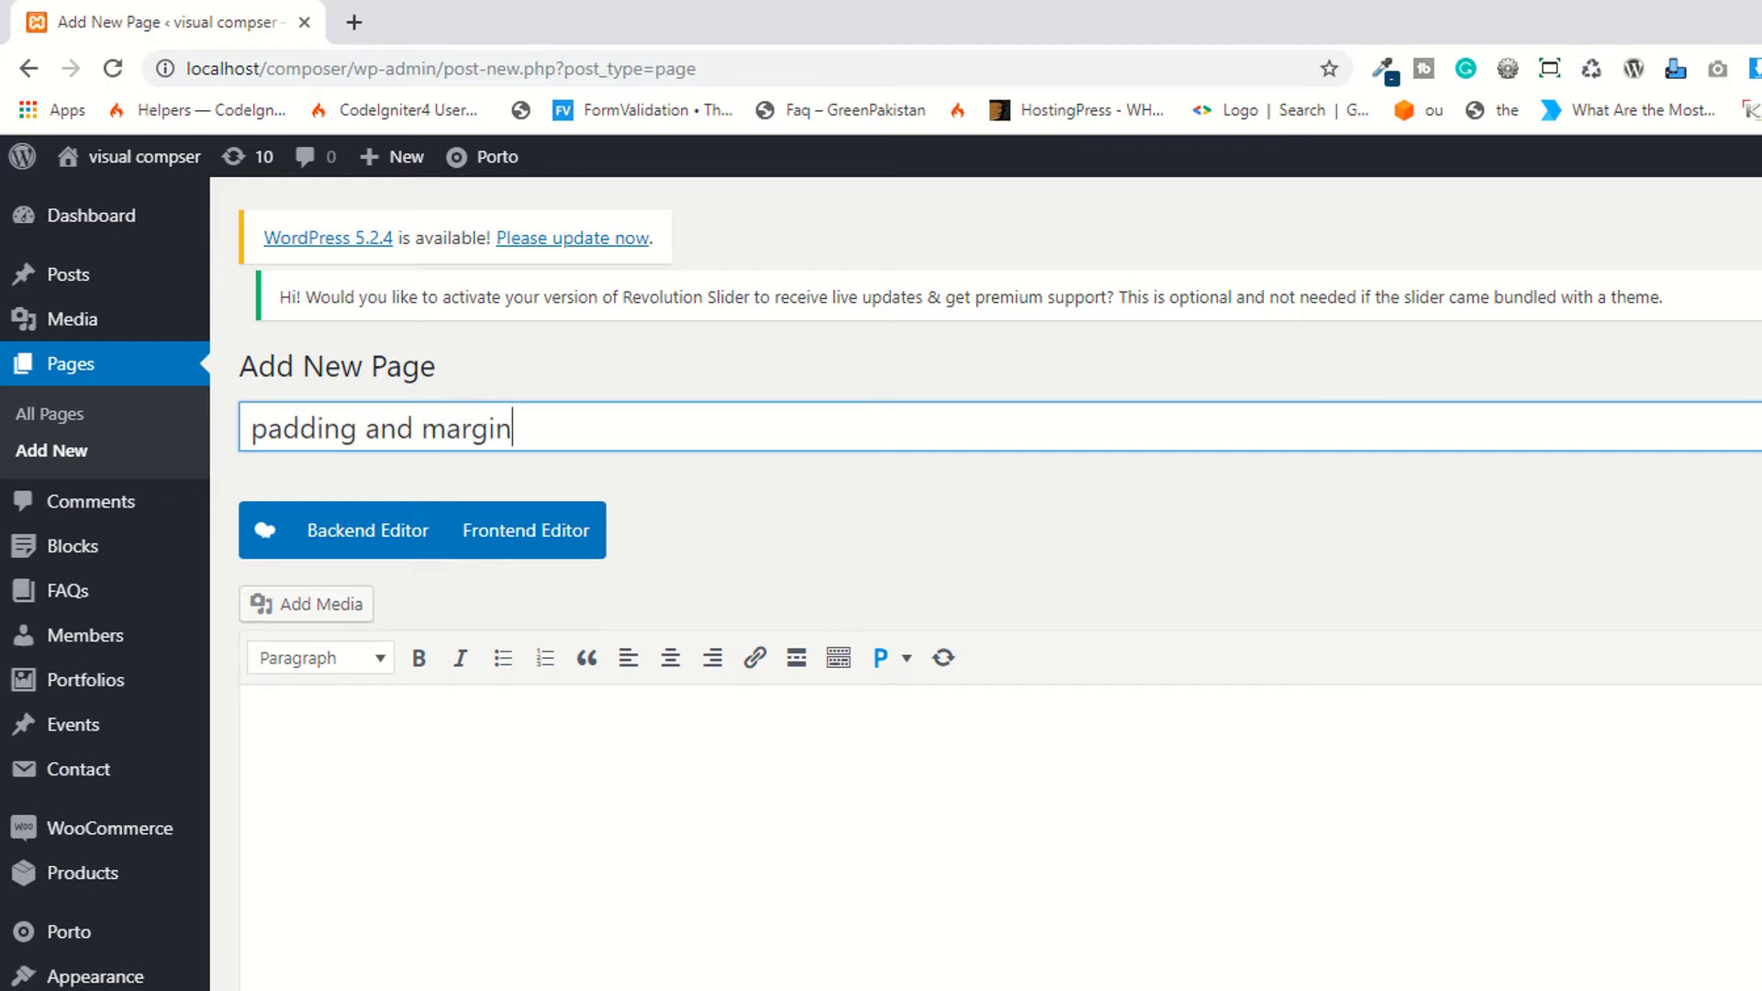
pyautogui.press('Tab')
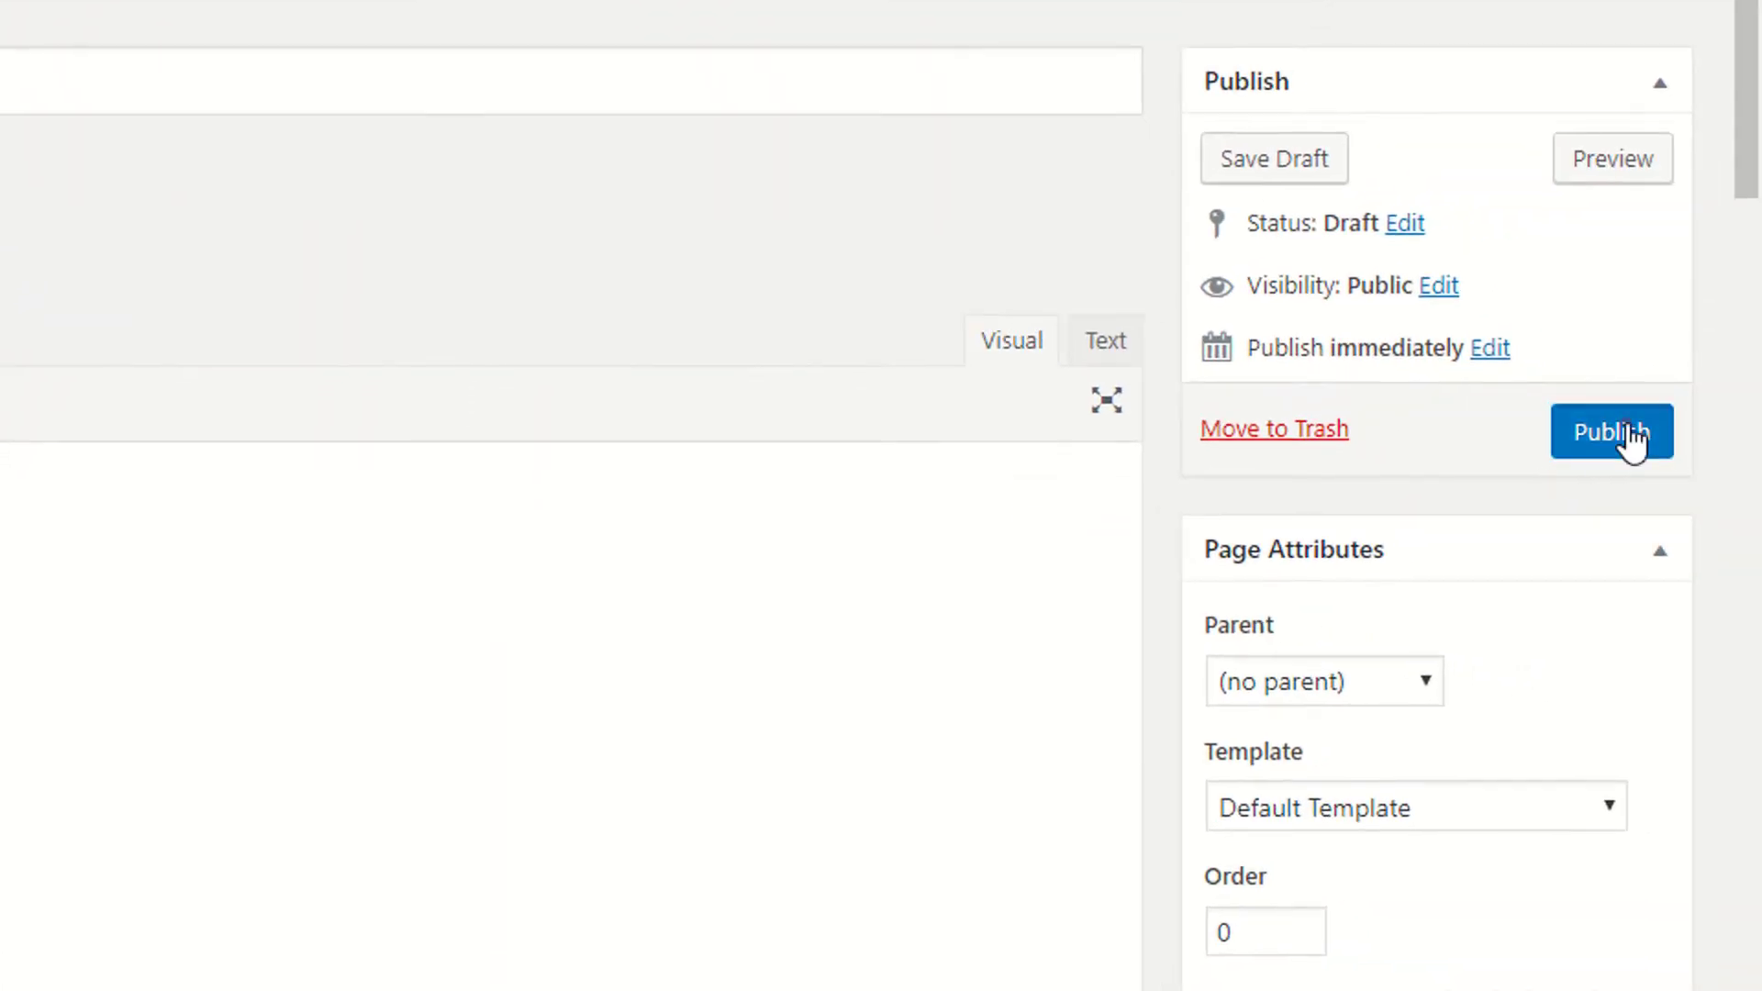
pyautogui.click(1631, 437)
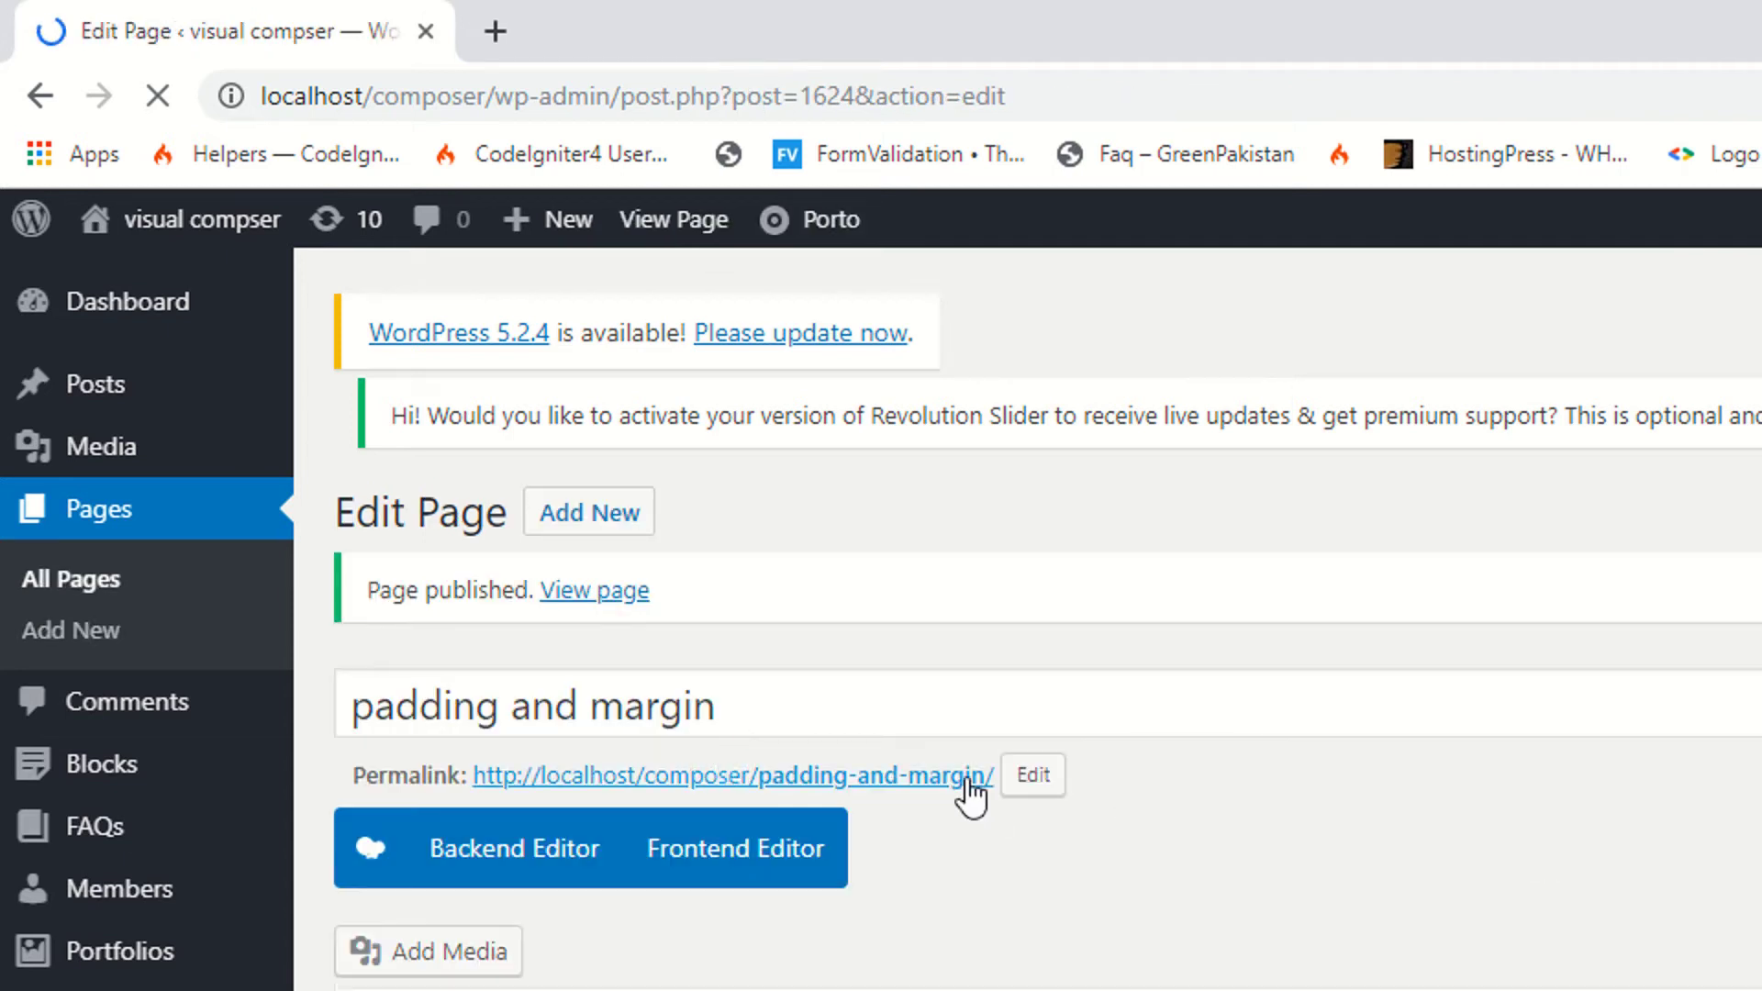
# Open the new page in the Frontend Editor and add a Row element to it
pyautogui.click(712, 887)
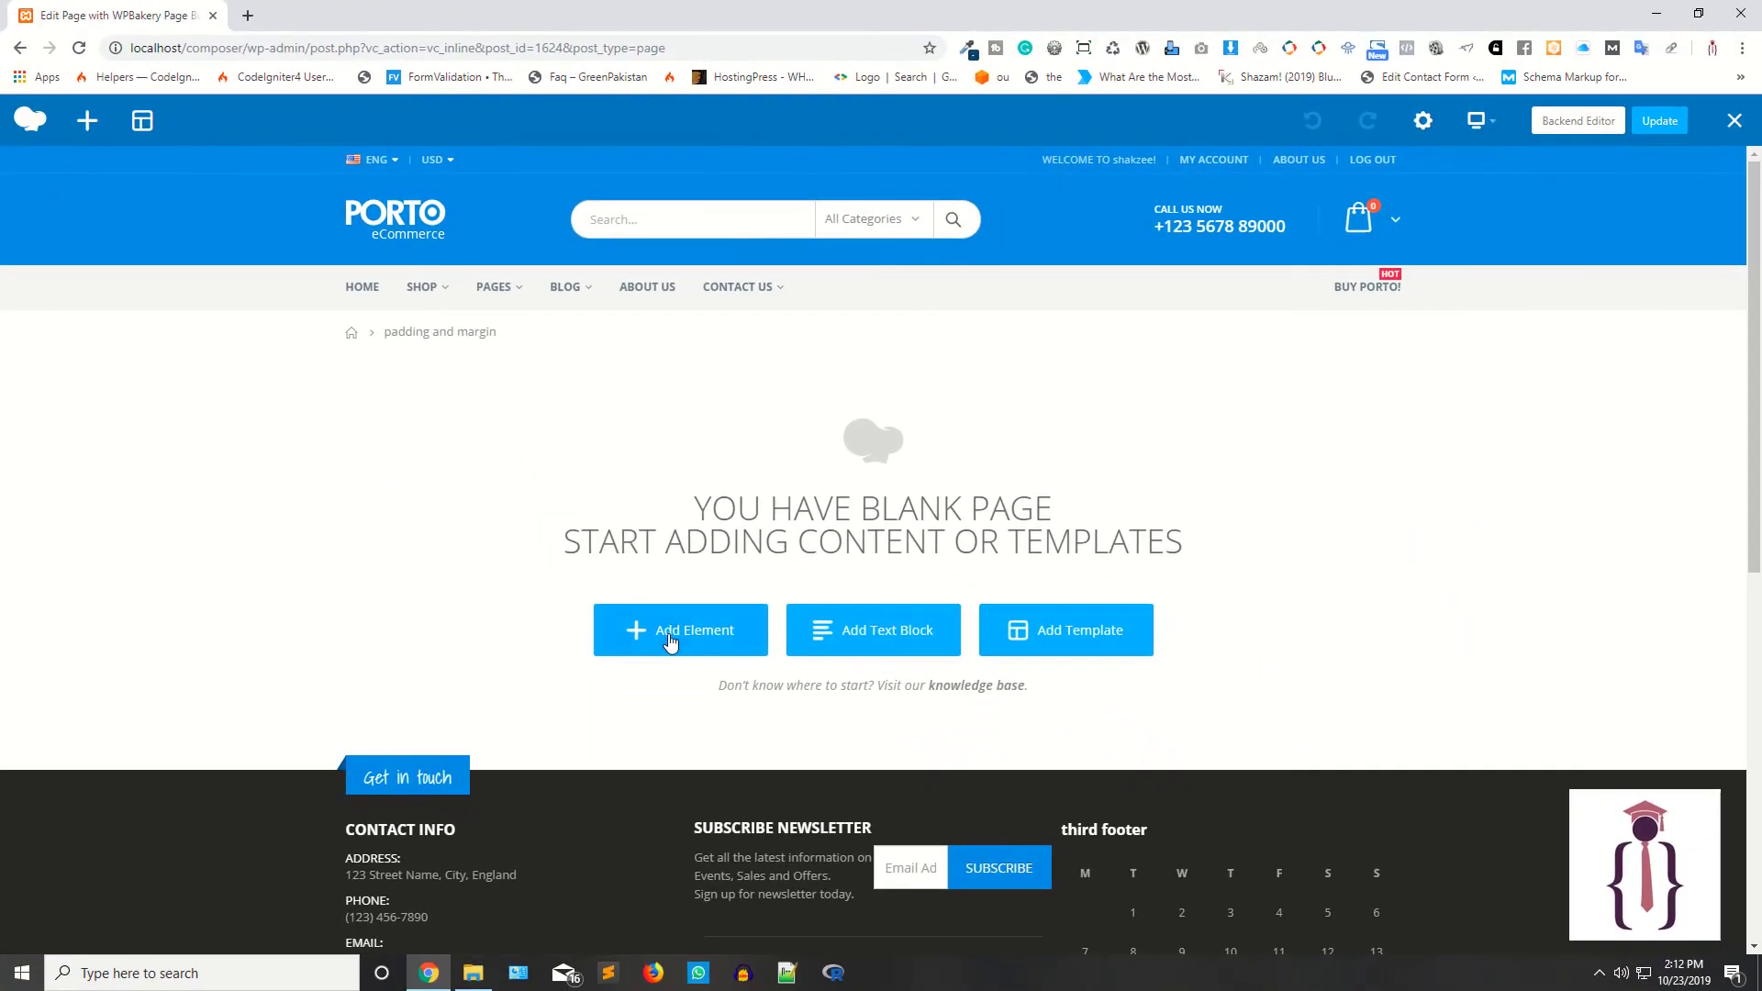
pyautogui.click(669, 633)
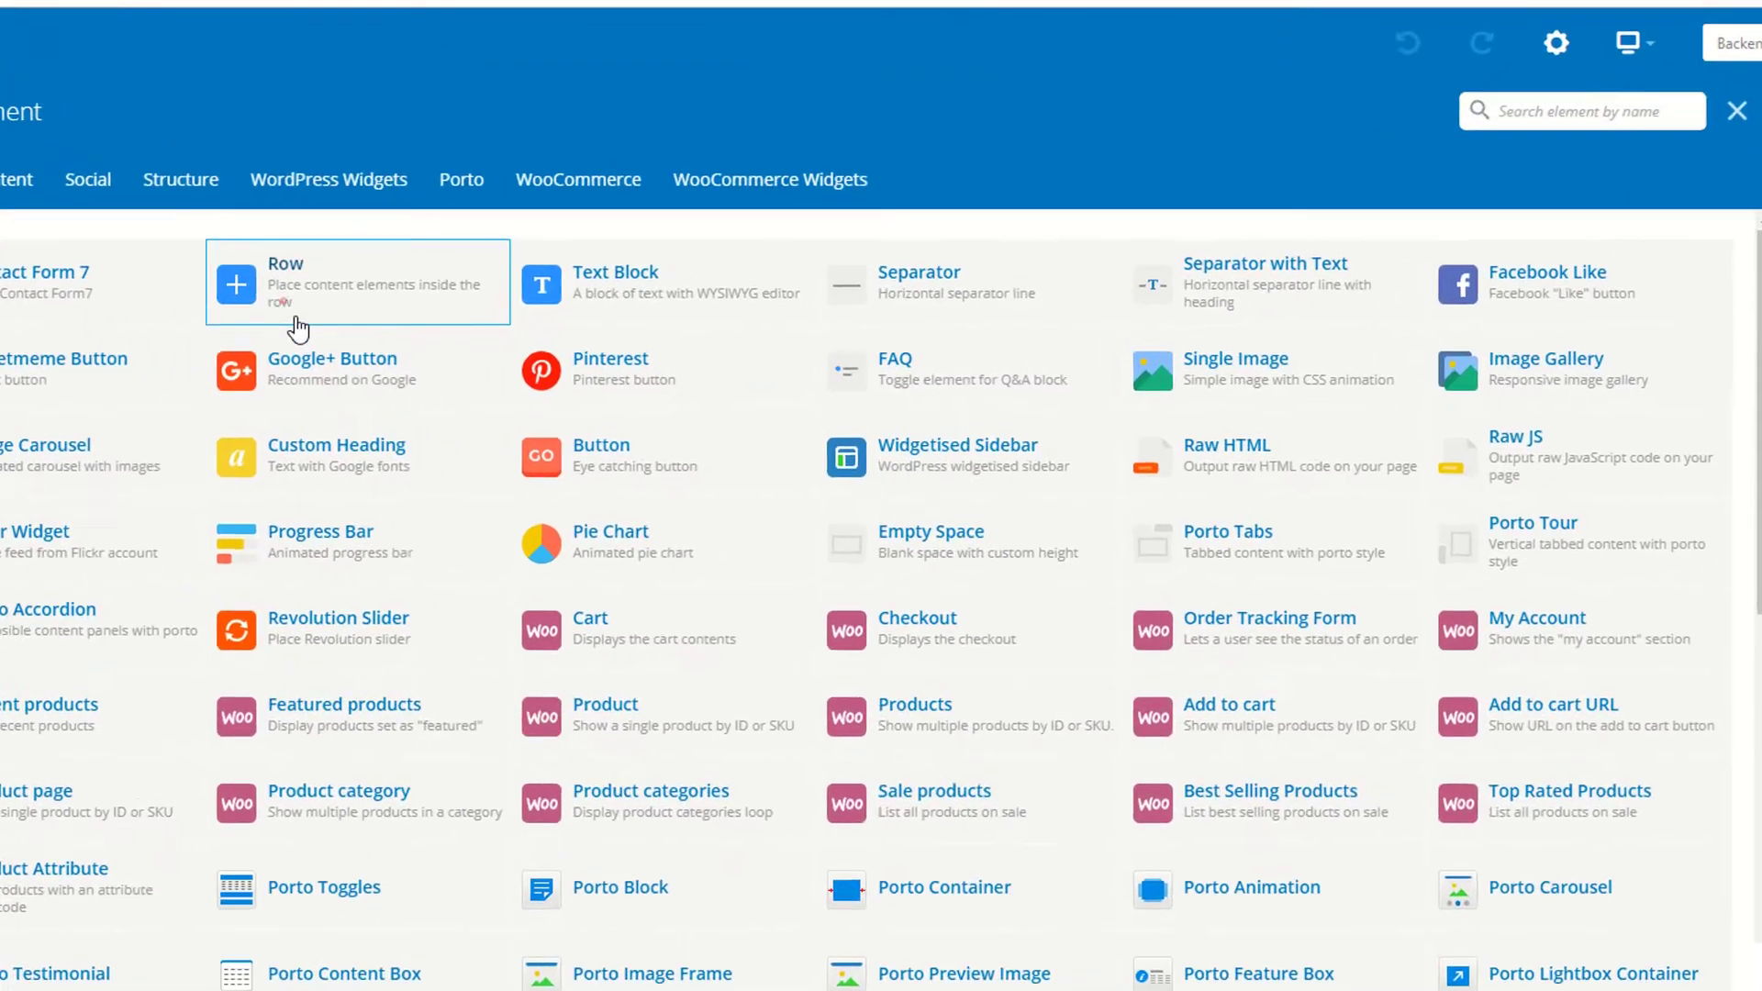
pyautogui.click(457, 306)
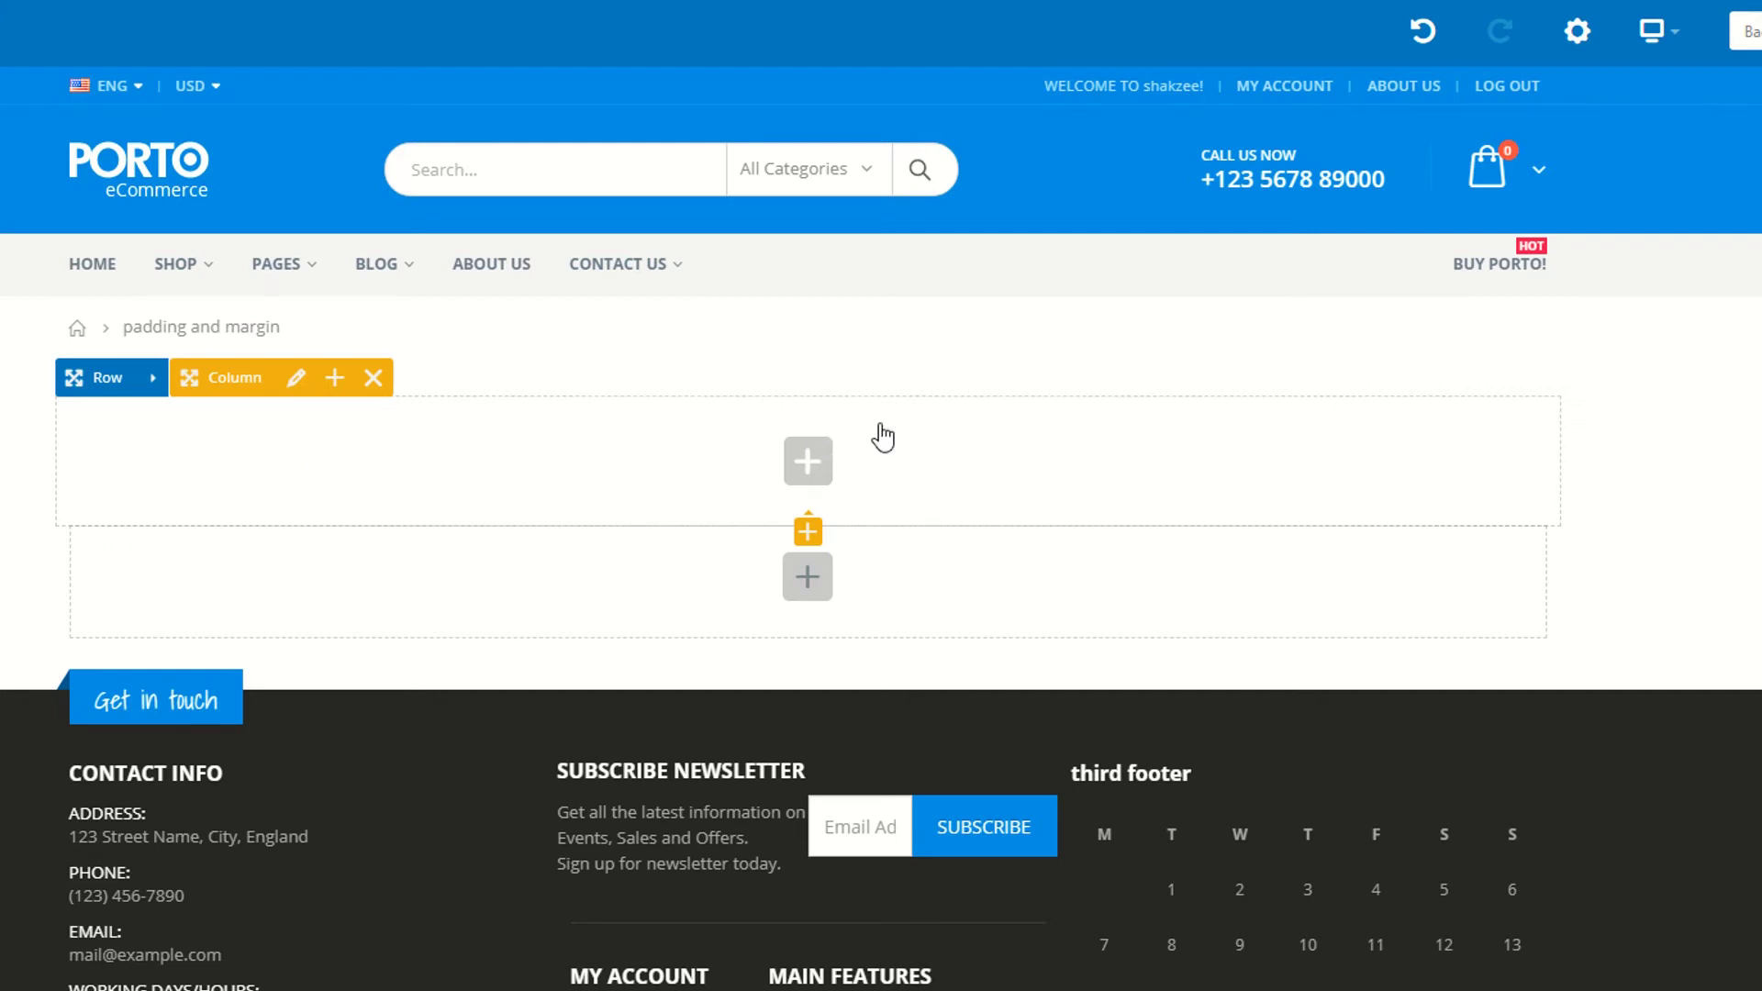
# Set the first row's layout to two equal columns, 1/2 + 1/2, and close the layout settings
pyautogui.click(157, 385)
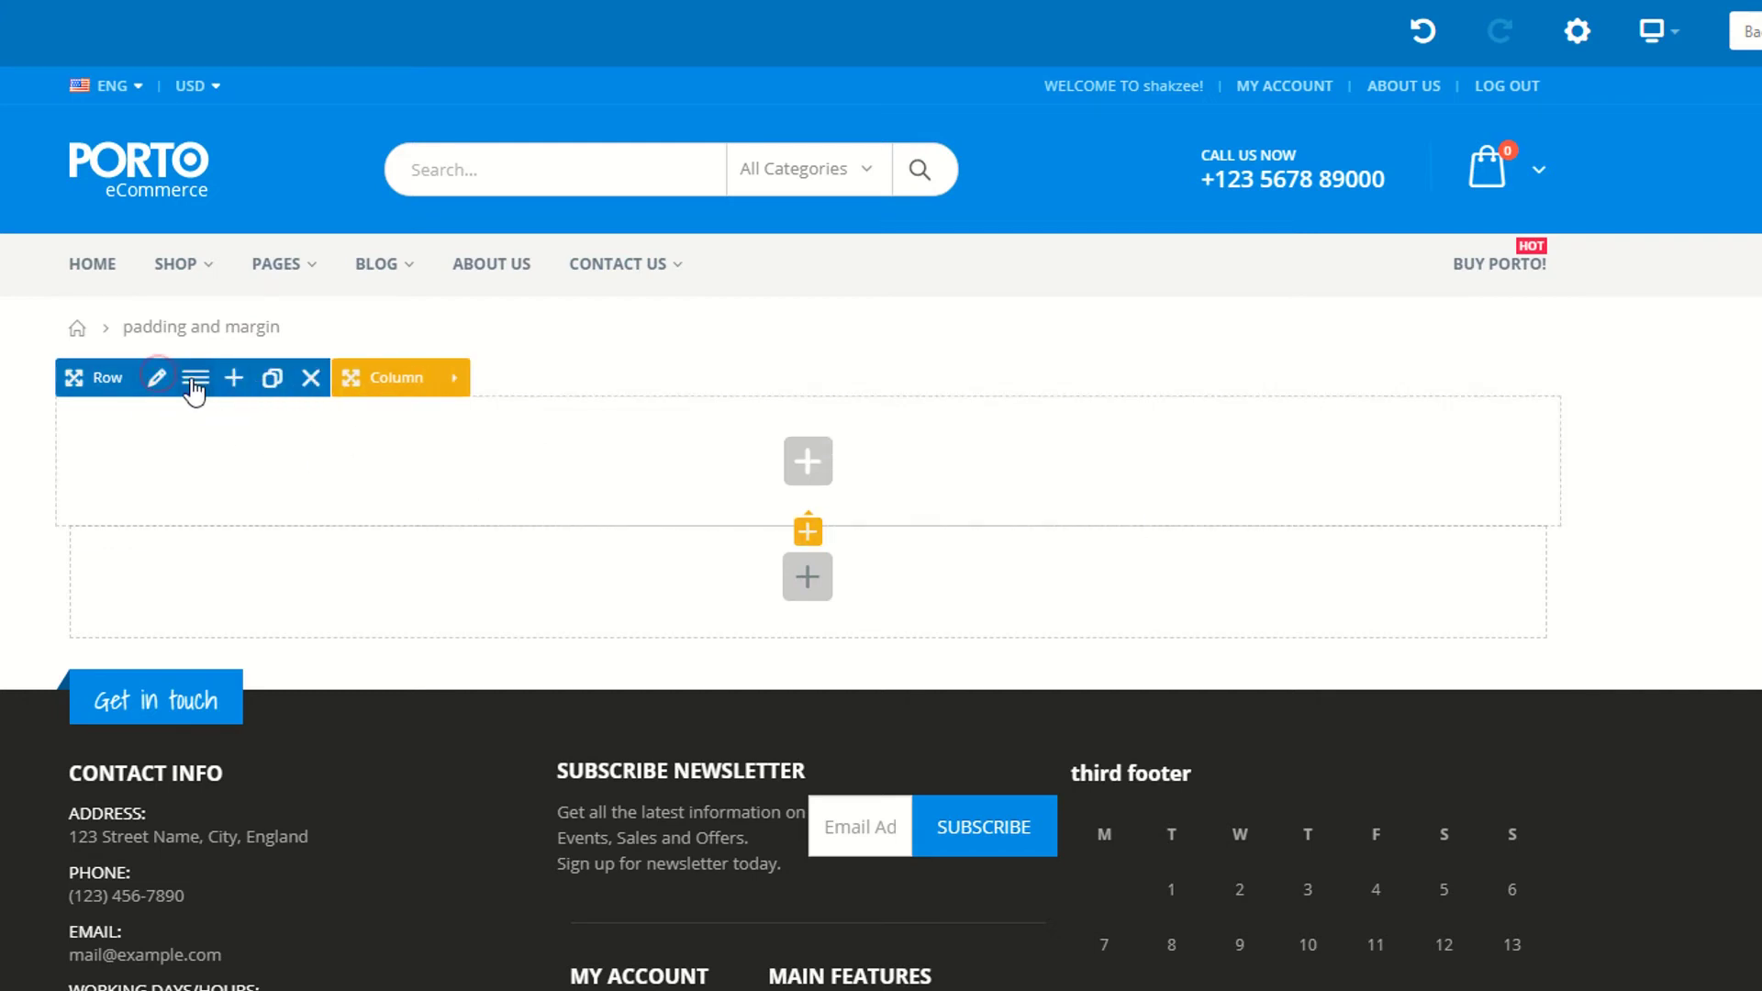
pyautogui.click(193, 389)
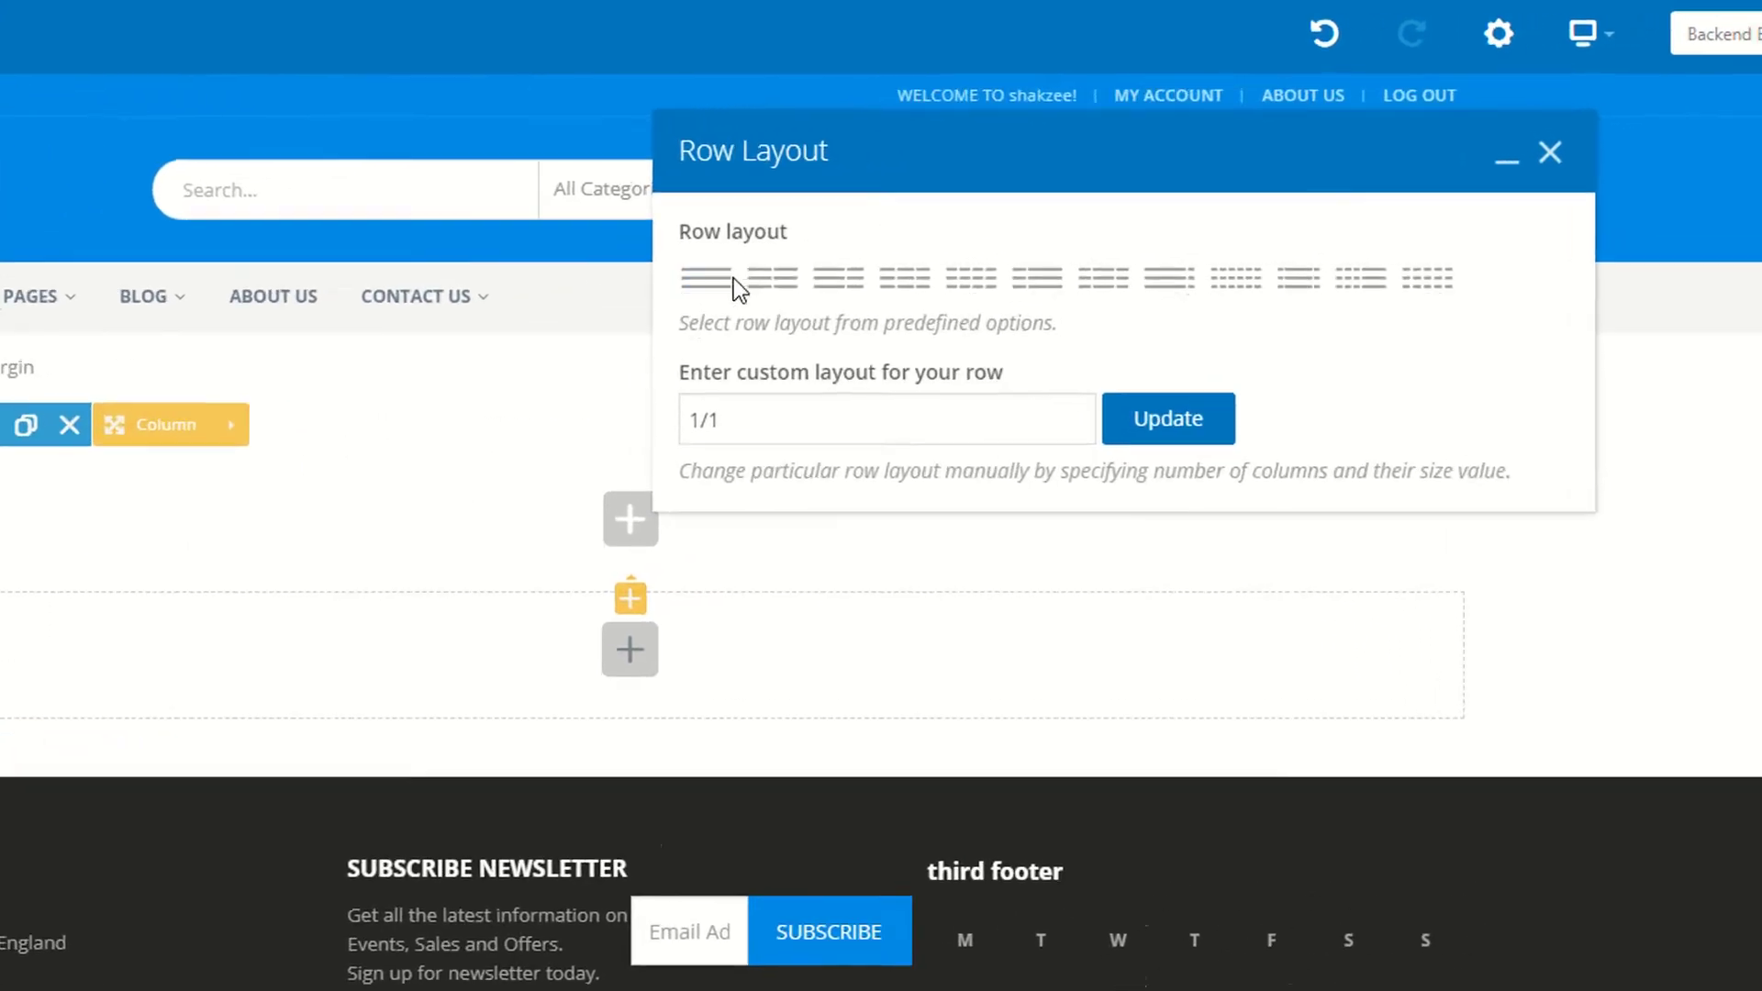
pyautogui.click(774, 281)
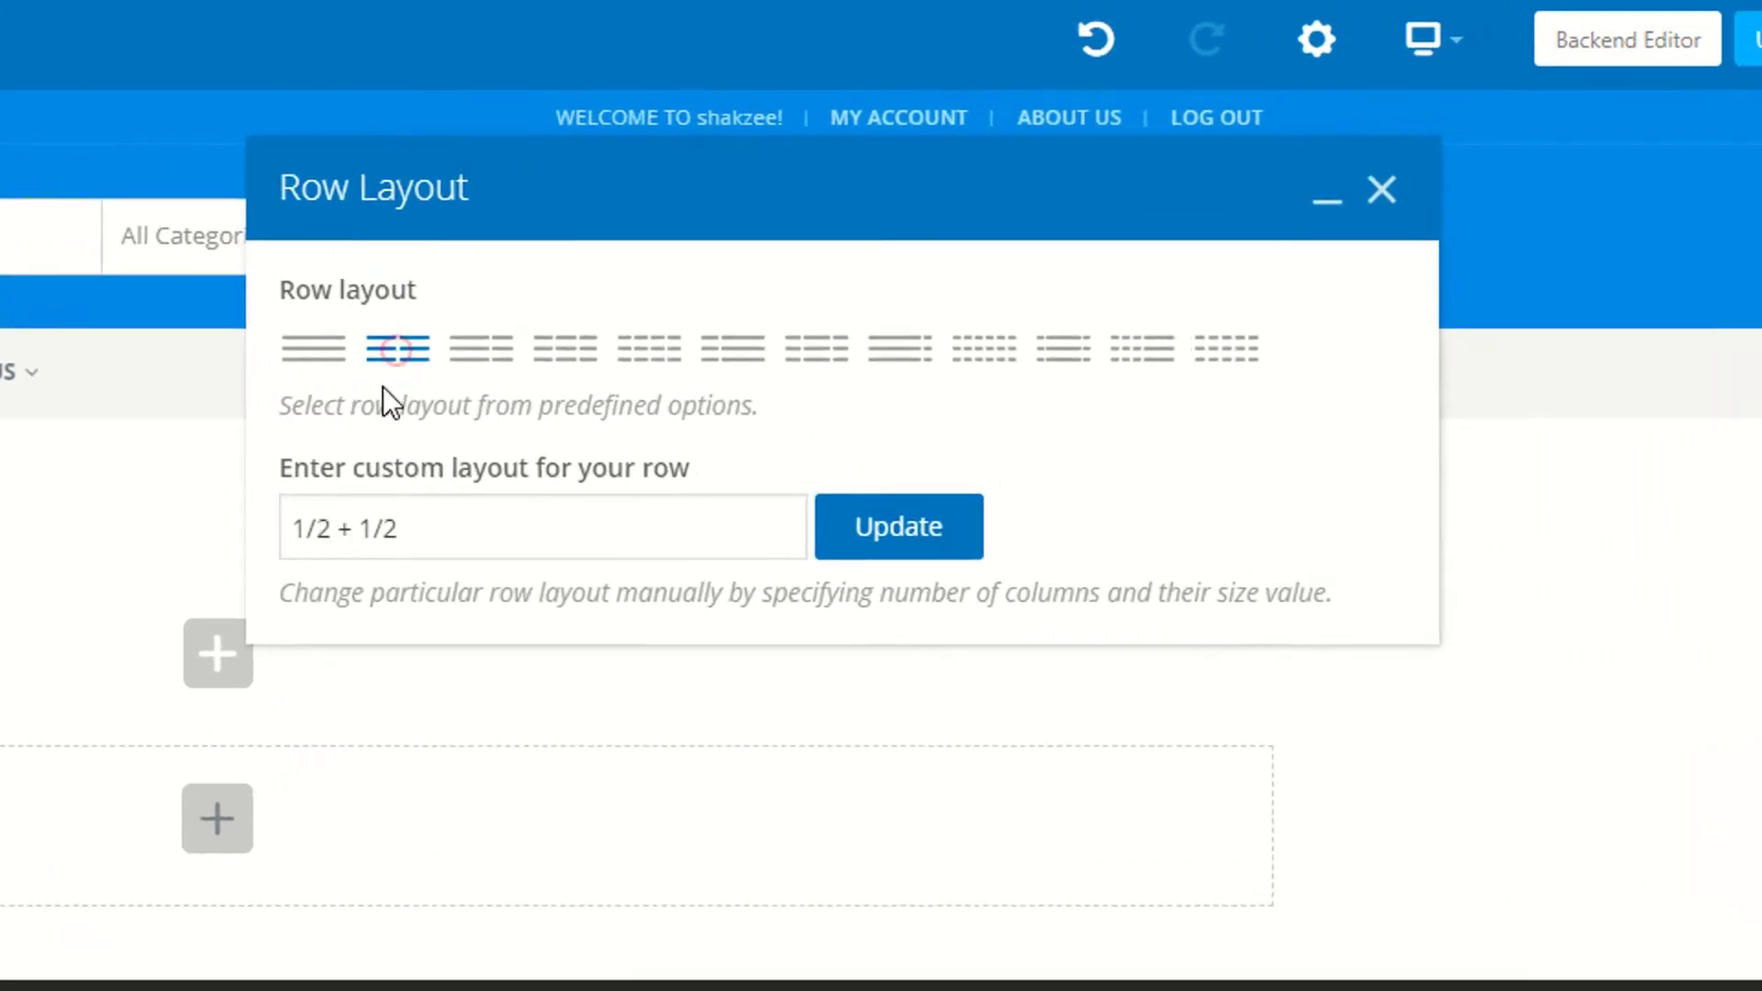
pyautogui.click(1382, 191)
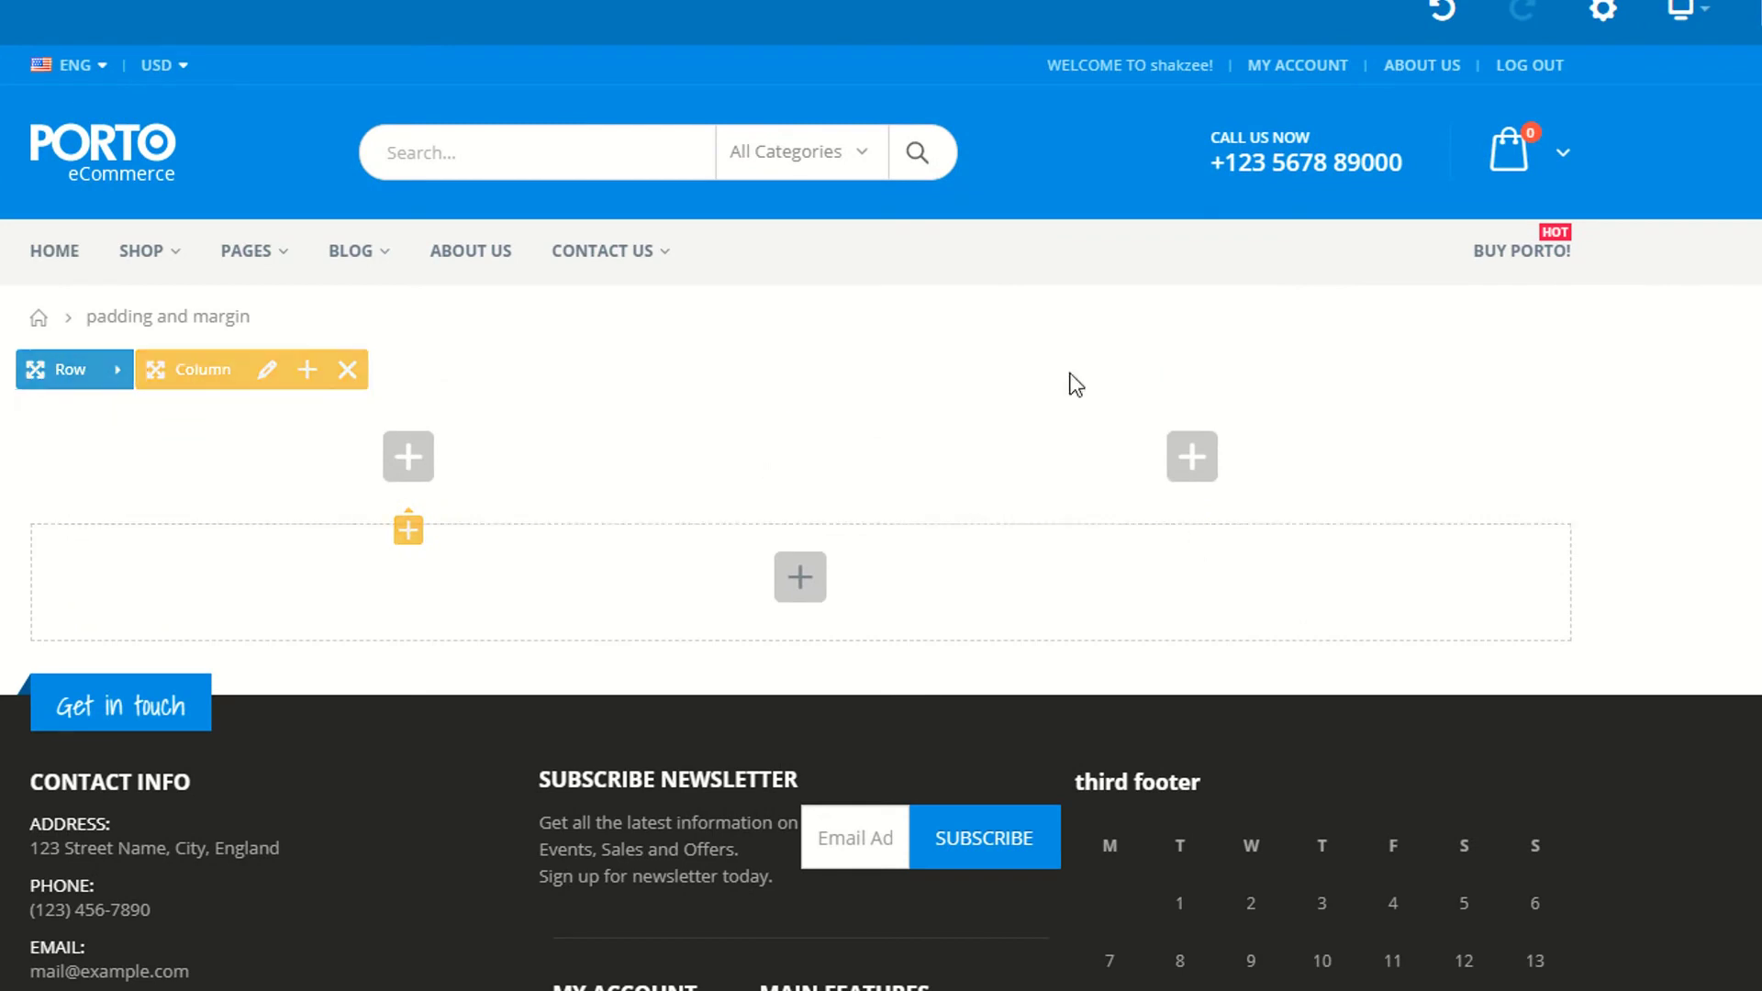
# Give the two-column row a red background, #dd3333, in its design options and save the change
pyautogui.click(118, 369)
pyautogui.click(122, 370)
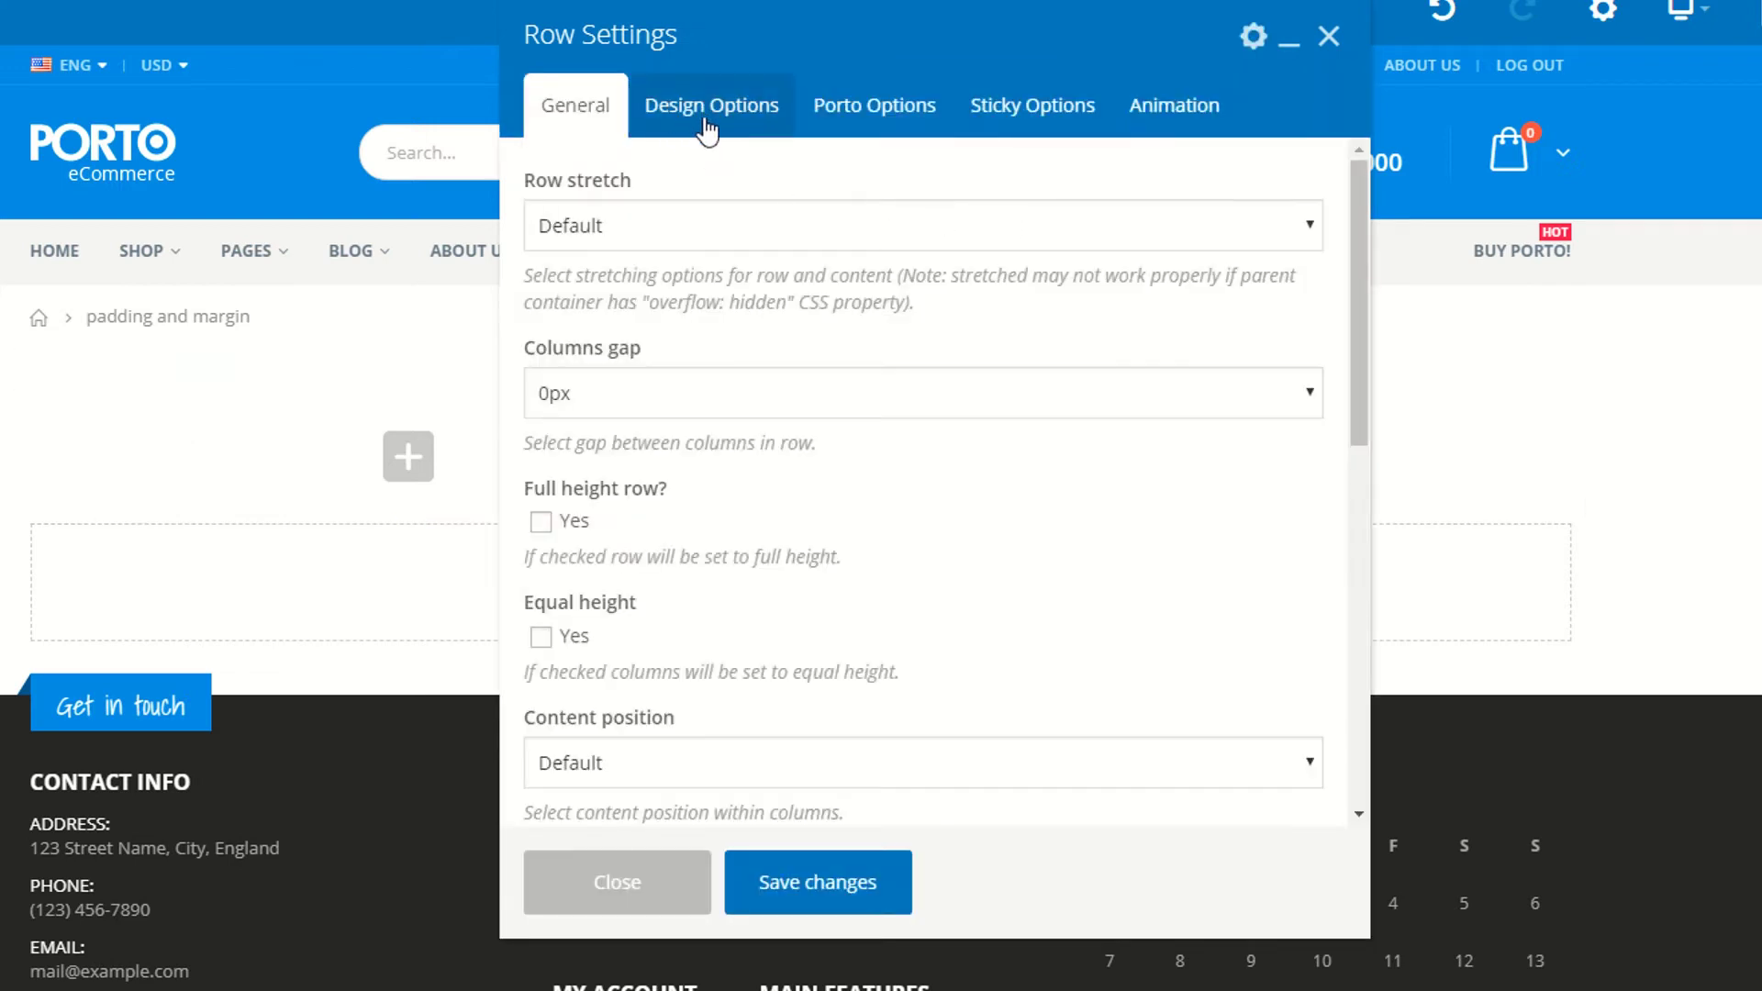
pyautogui.click(700, 124)
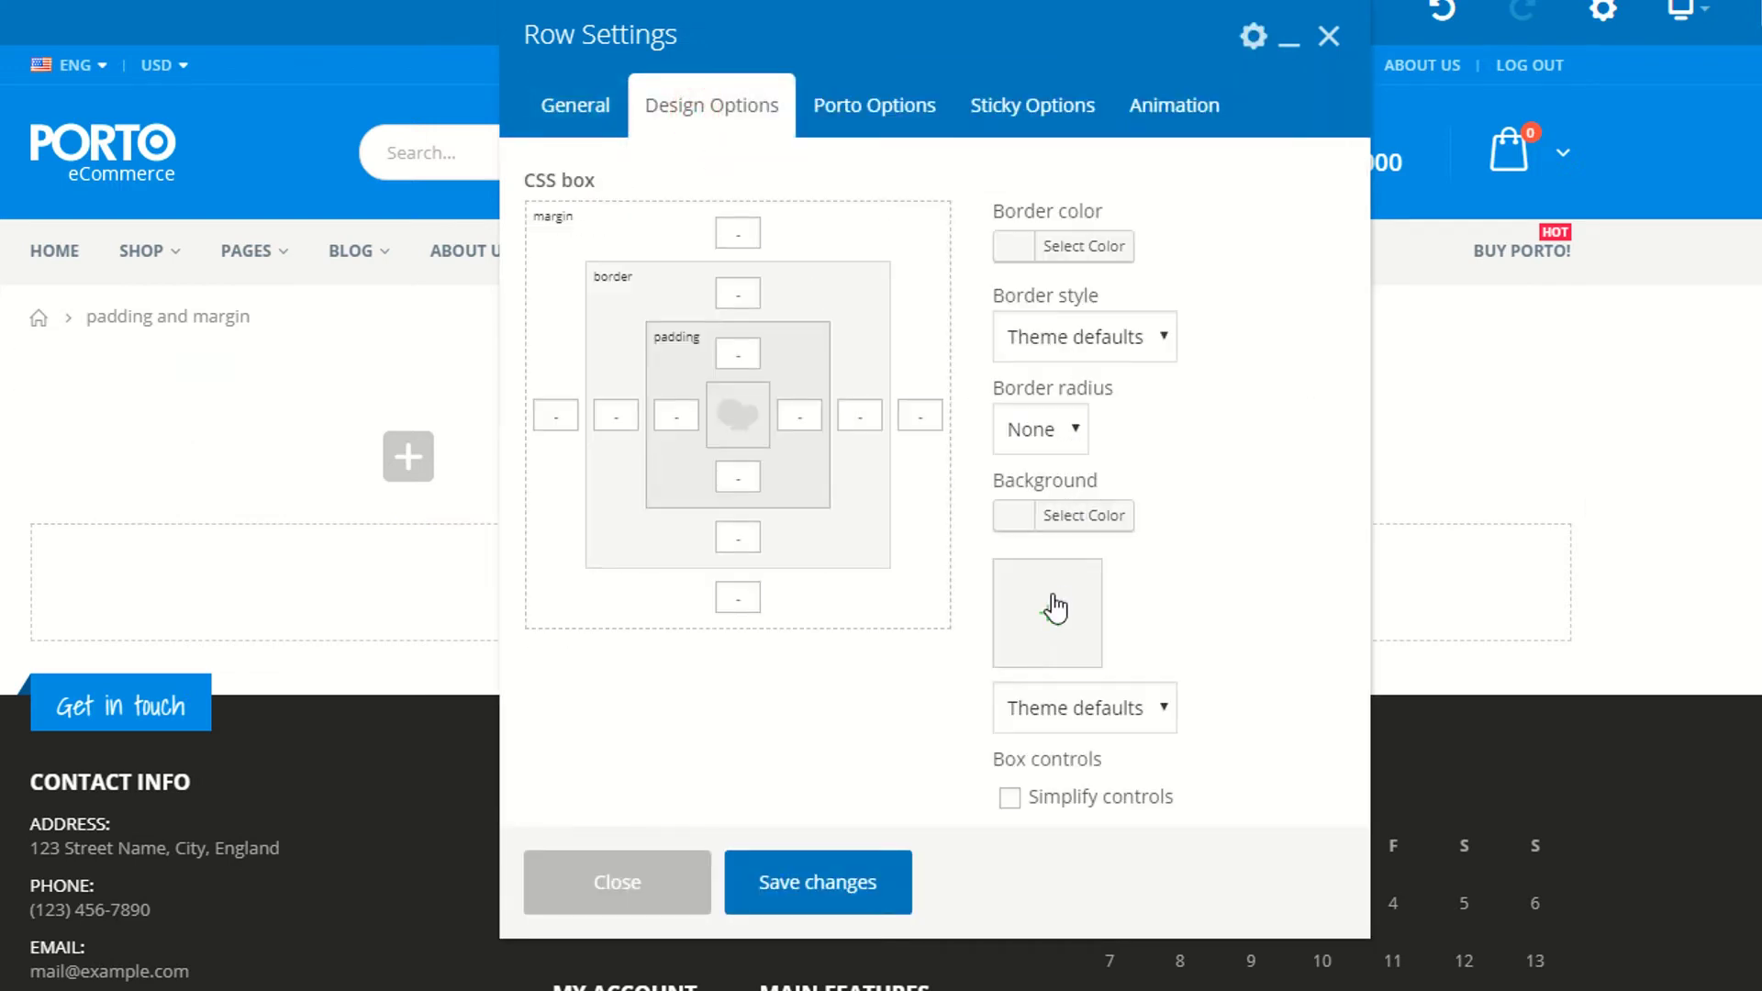
pyautogui.click(1062, 511)
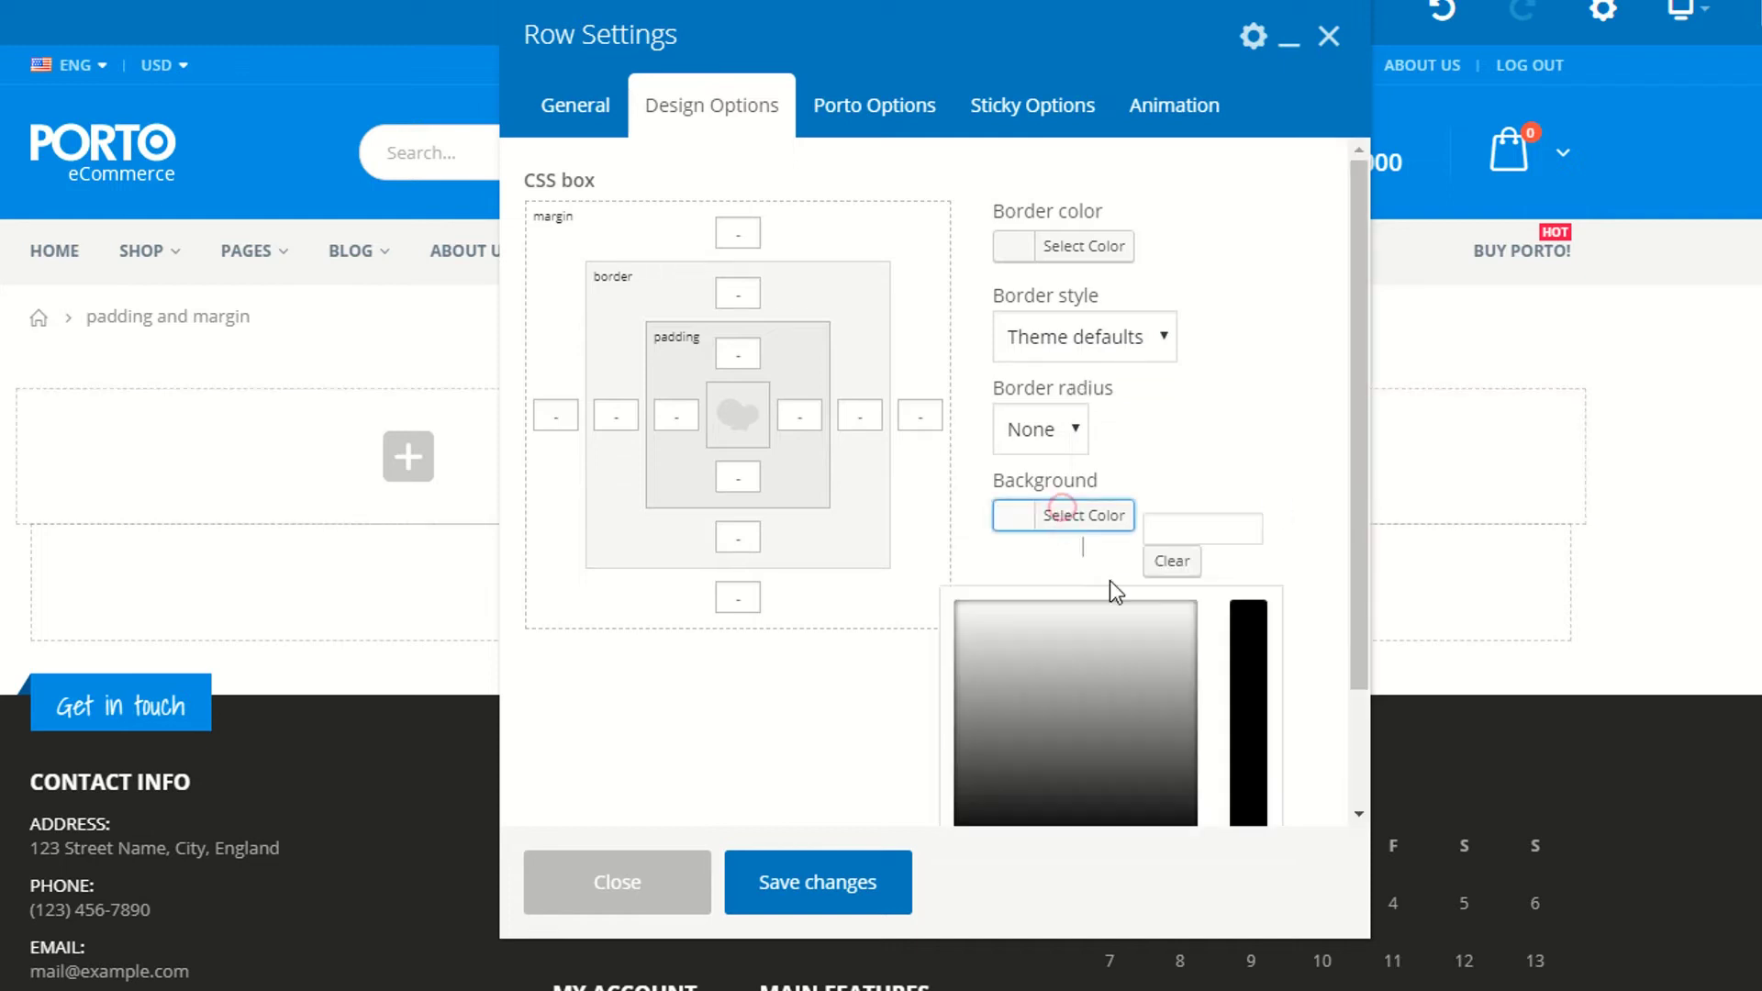
pyautogui.scroll(-2, 1068, 601)
pyautogui.click(1029, 714)
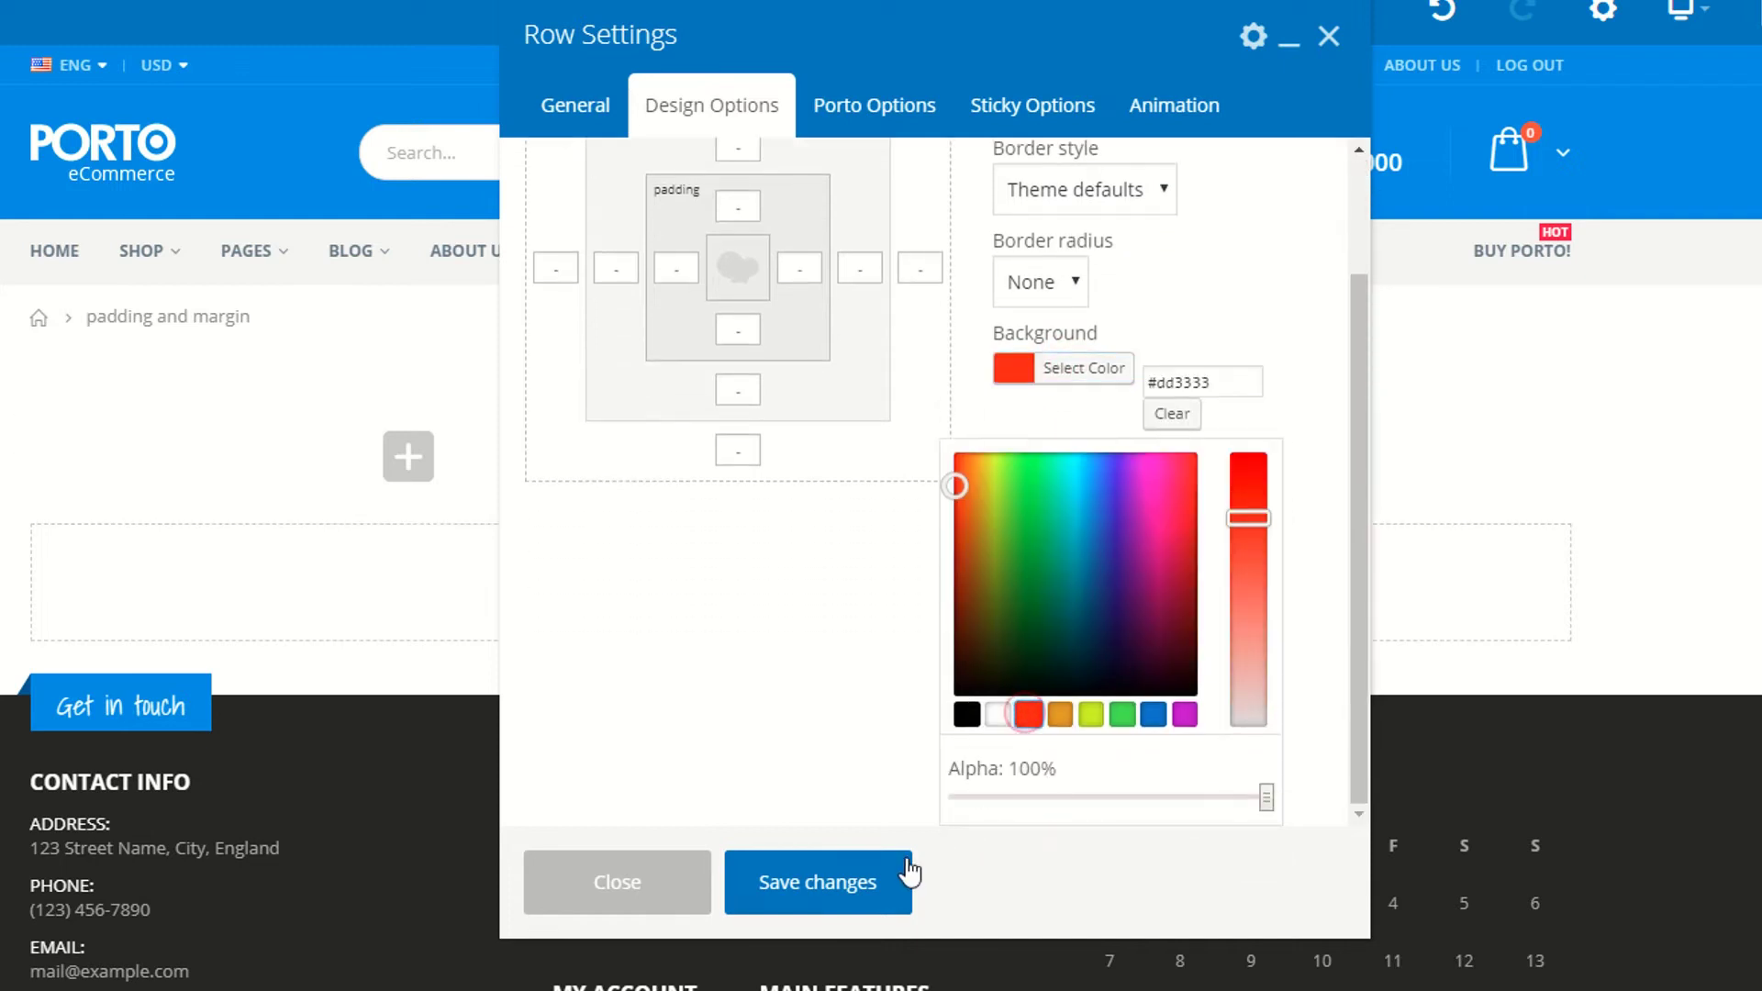
pyautogui.click(808, 895)
pyautogui.click(642, 889)
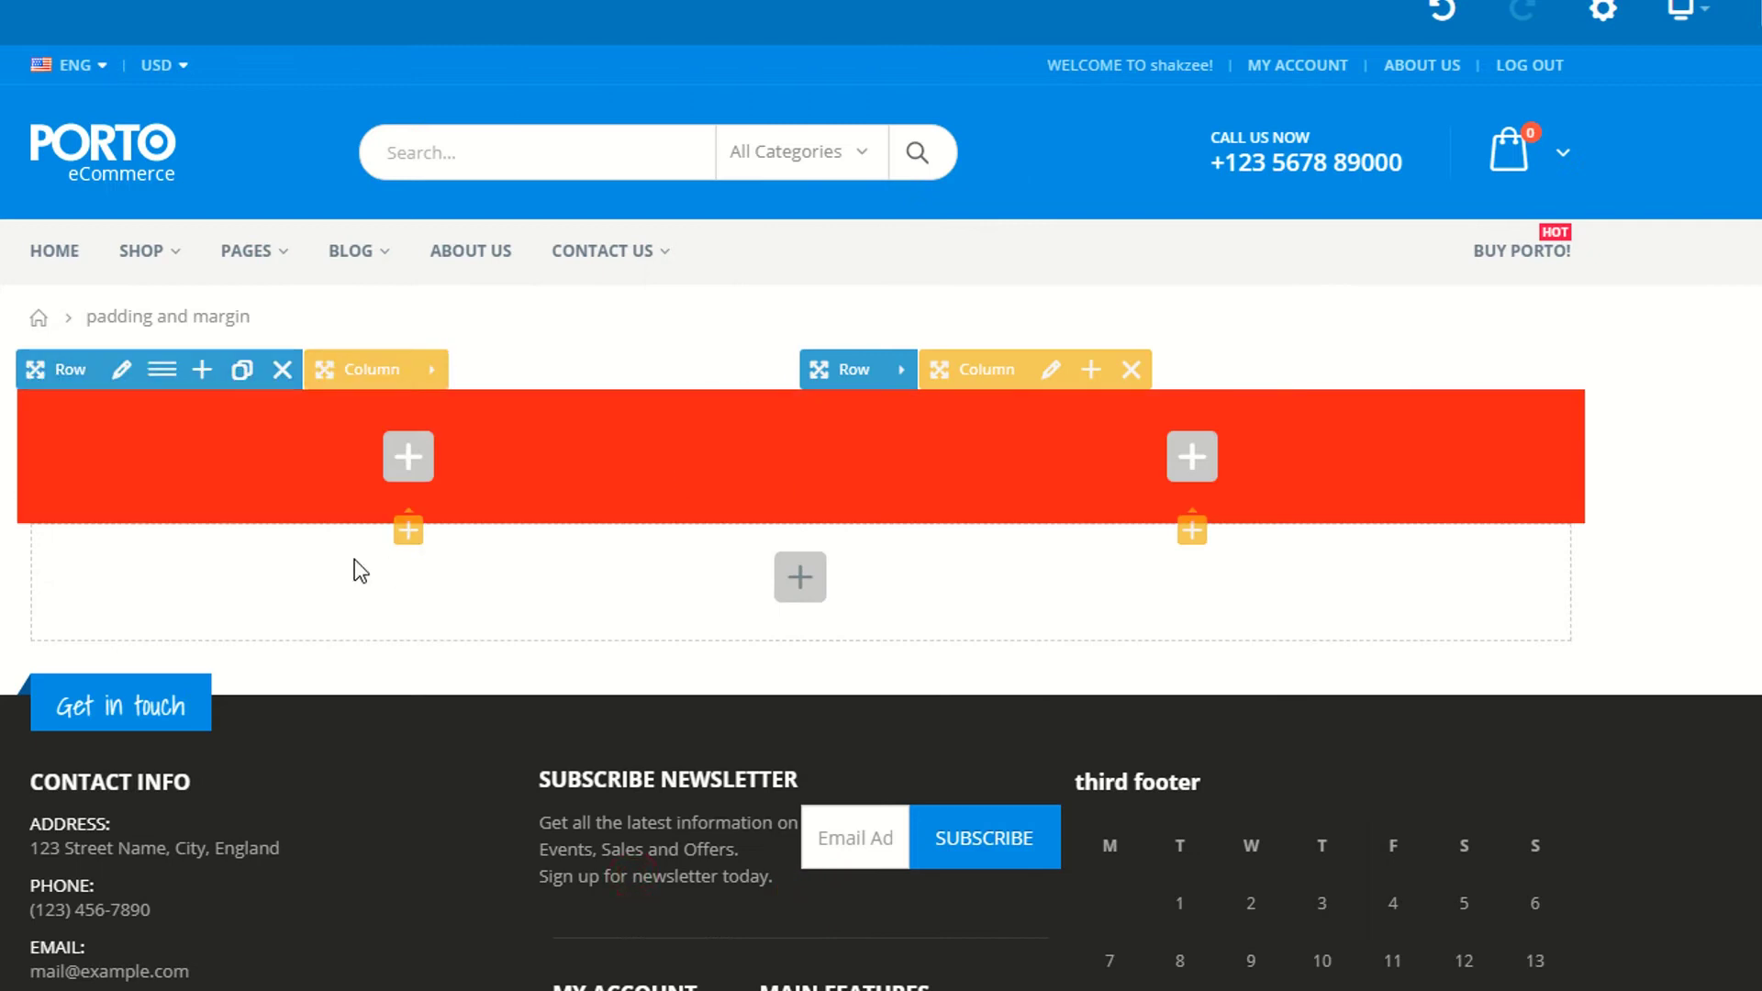
# Search the elements for "text" and add a Text Block to the row's first column
pyautogui.click(393, 459)
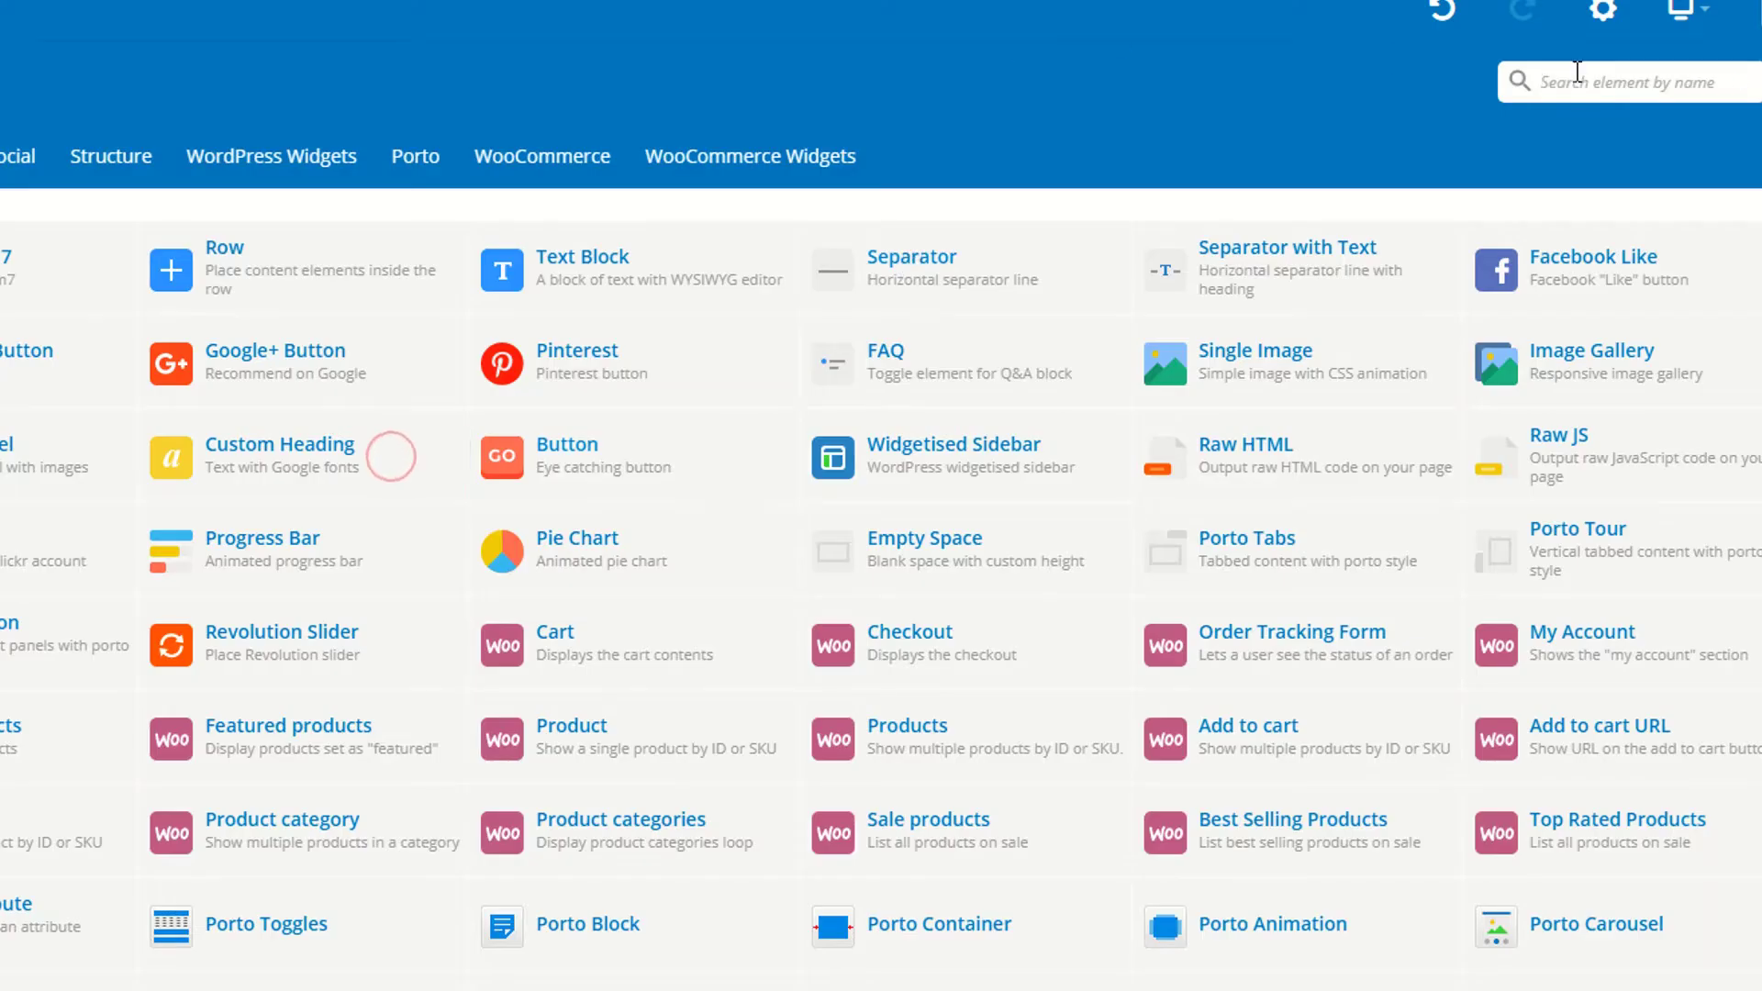
pyautogui.write('text')
pyautogui.click(55, 276)
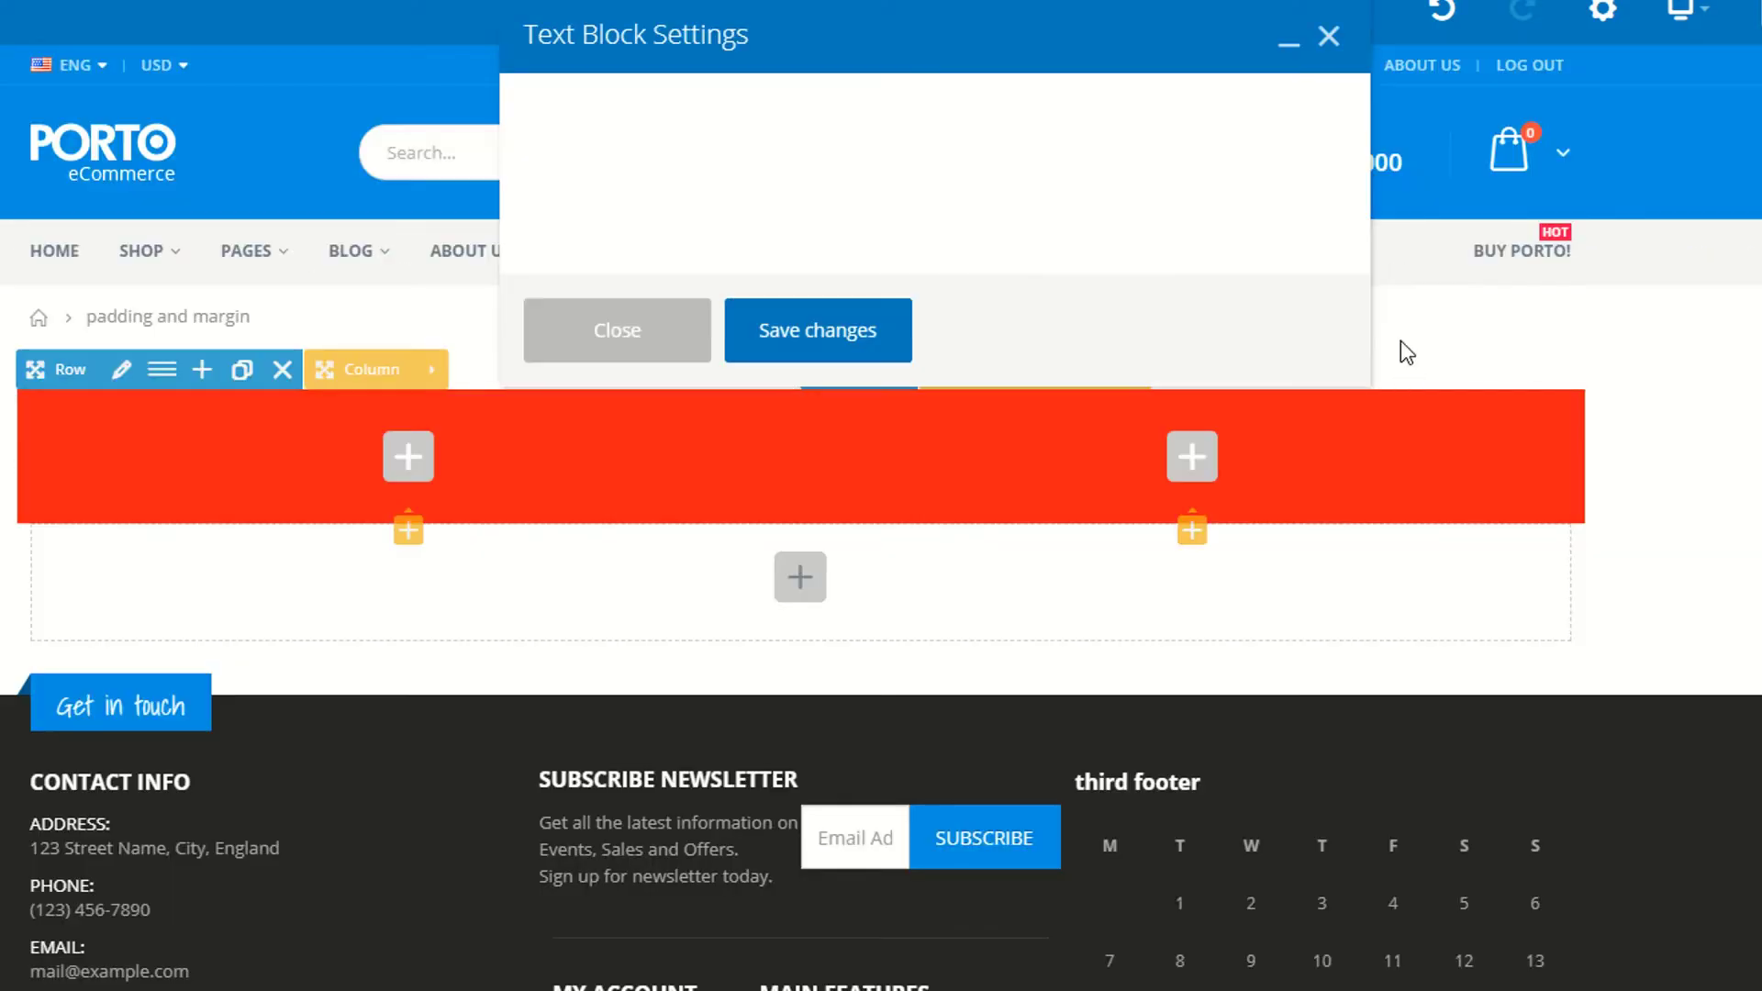
# Repeat the text block's default paragraph until it holds four copies, and save the changes
pyautogui.moveTo(794, 370); pyautogui.dragTo(807, 421)
pyautogui.tripleClick(786, 376)
pyautogui.hotkey('ctrl', 'c')
pyautogui.press('Right')
pyautogui.press('Return')
pyautogui.hotkey('ctrl', 'v')
pyautogui.press('Return')
pyautogui.hotkey('ctrl', 'v')
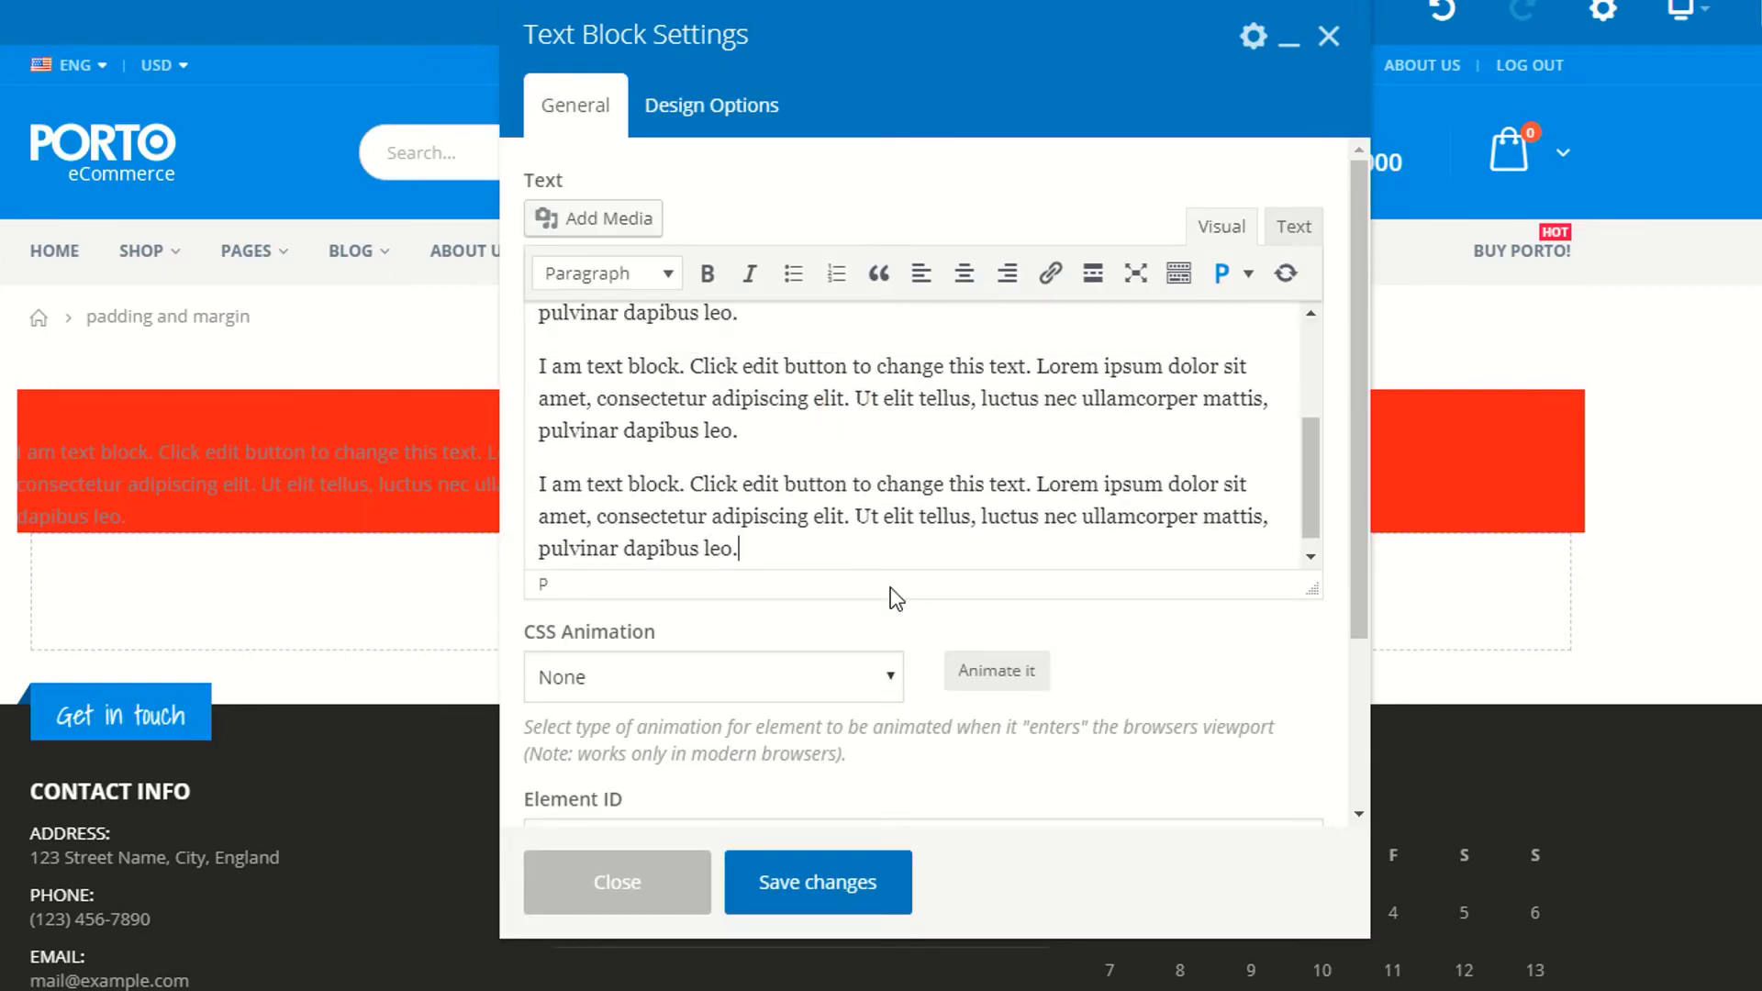
pyautogui.click(827, 863)
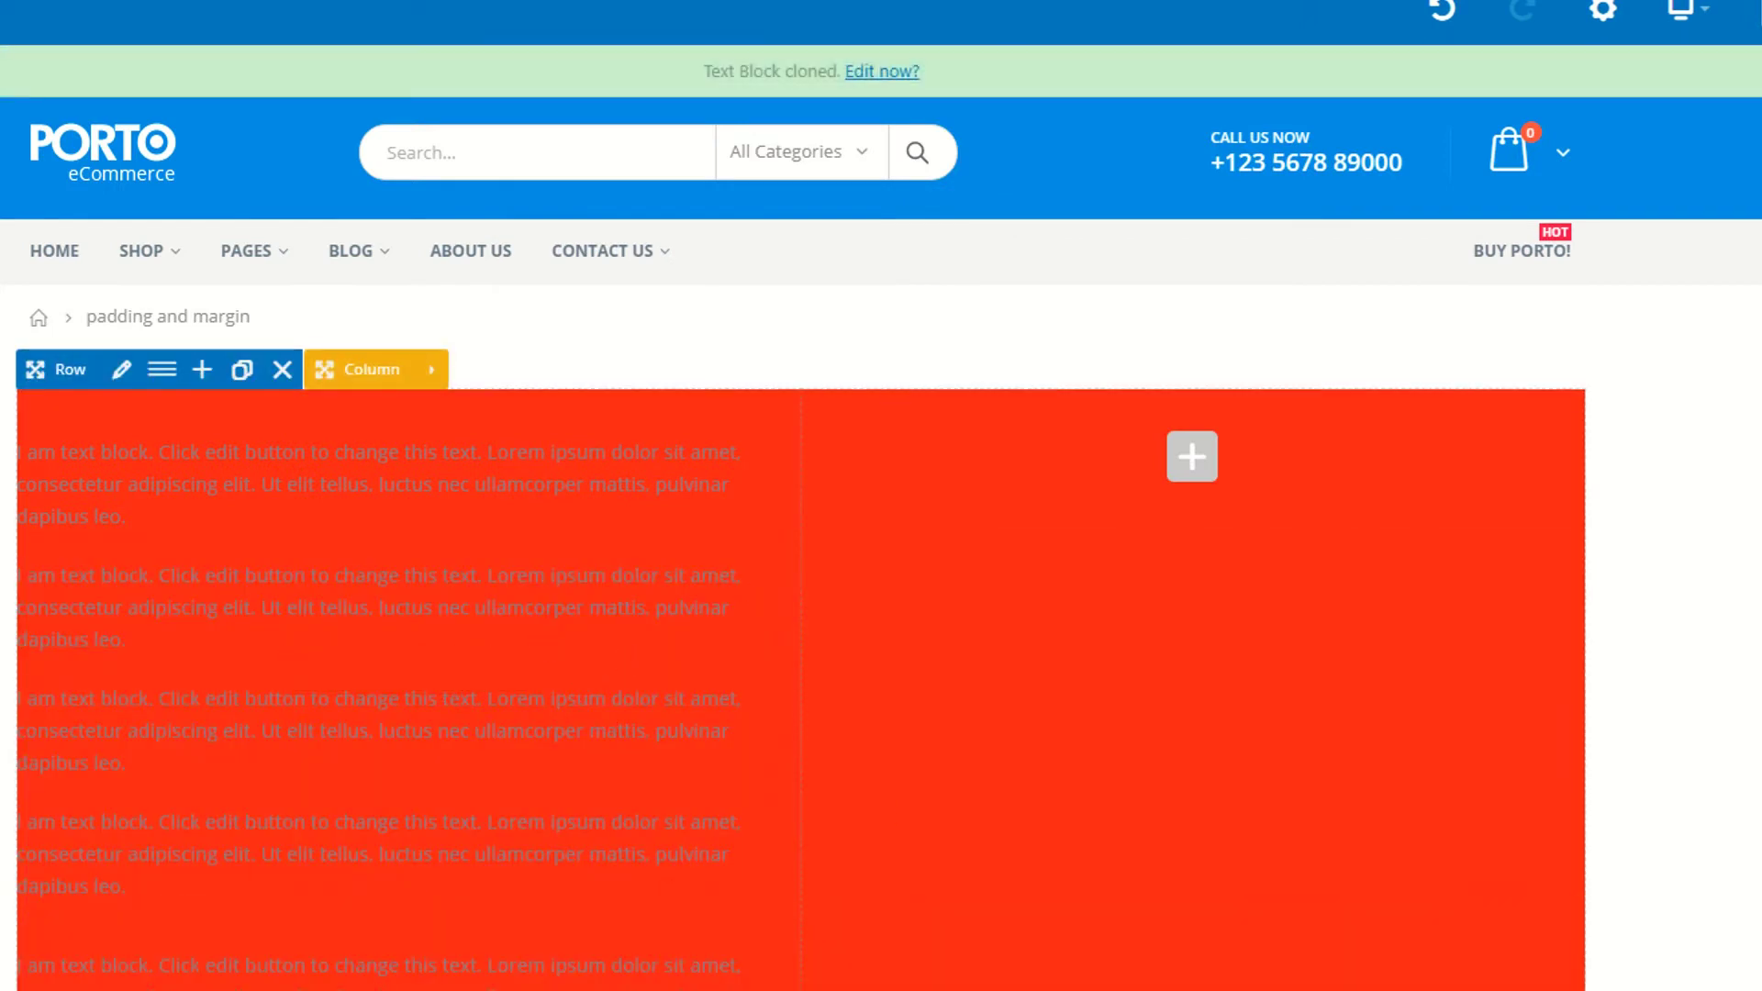
# Move the cloned text block into the row's empty second column
pyautogui.scroll(-3, 440, 802)
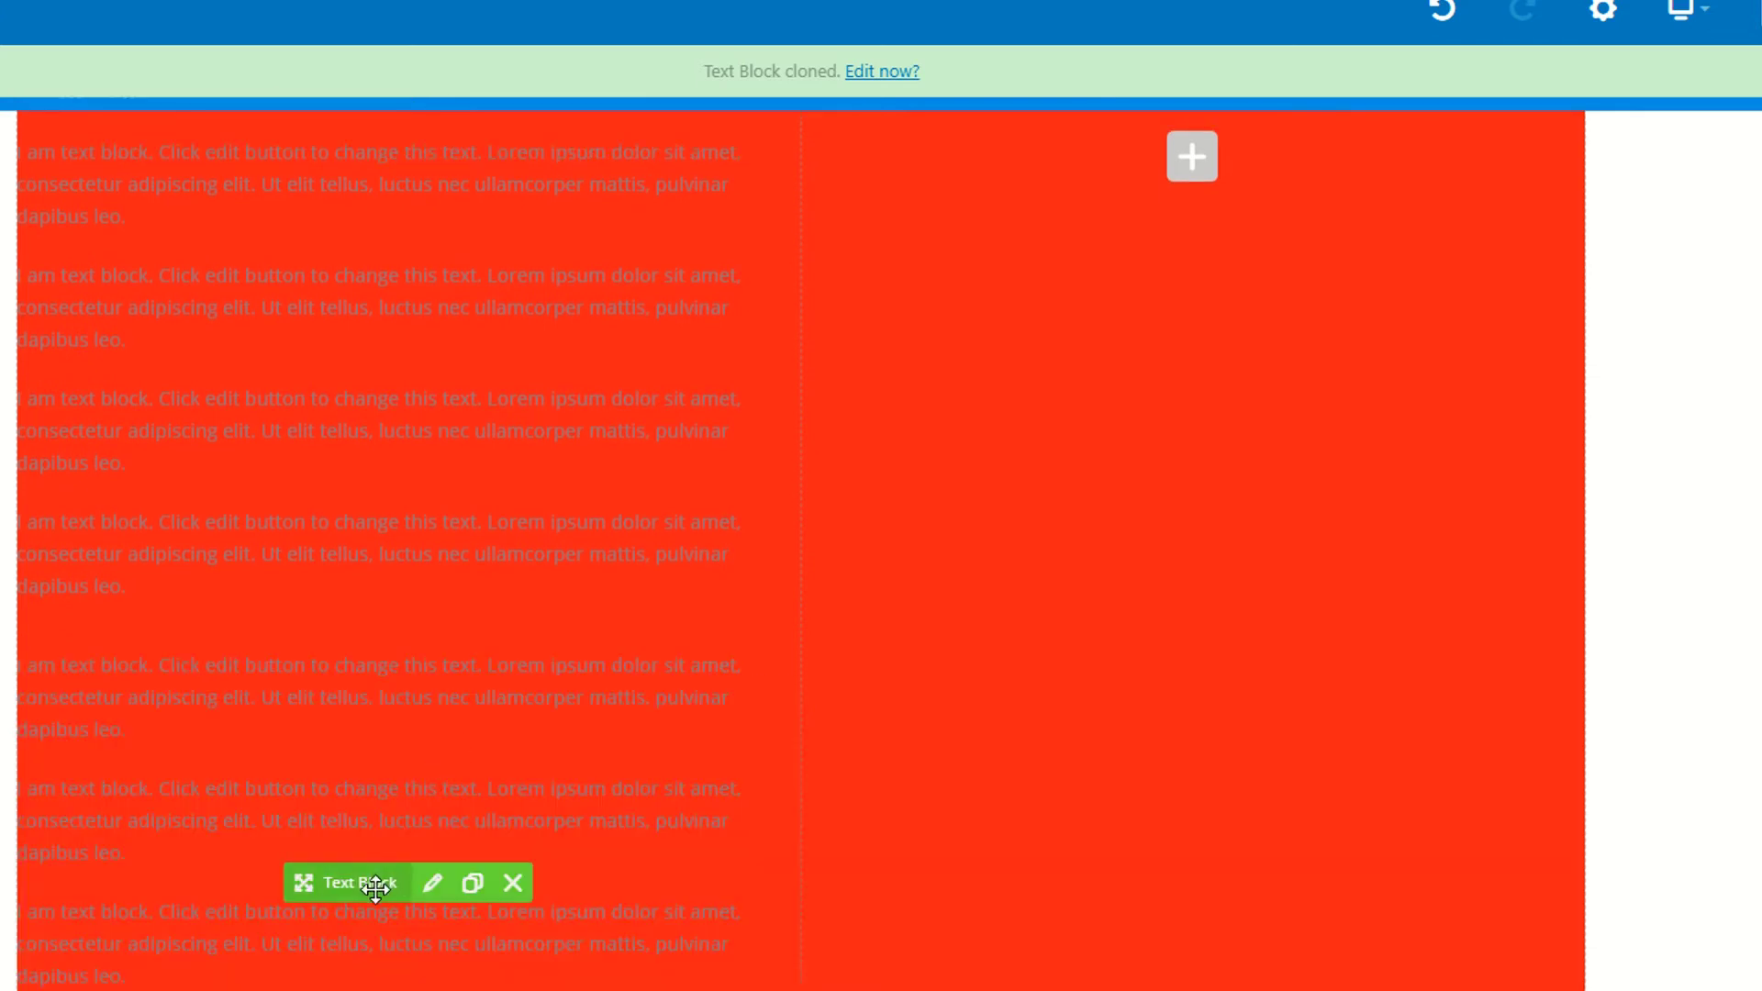
pyautogui.moveTo(375, 887)
pyautogui.mouseDown()
pyautogui.moveTo(826, 641)
pyautogui.moveTo(974, 277)
pyautogui.moveTo(963, 634)
pyautogui.moveTo(945, 587)
pyautogui.mouseUp()
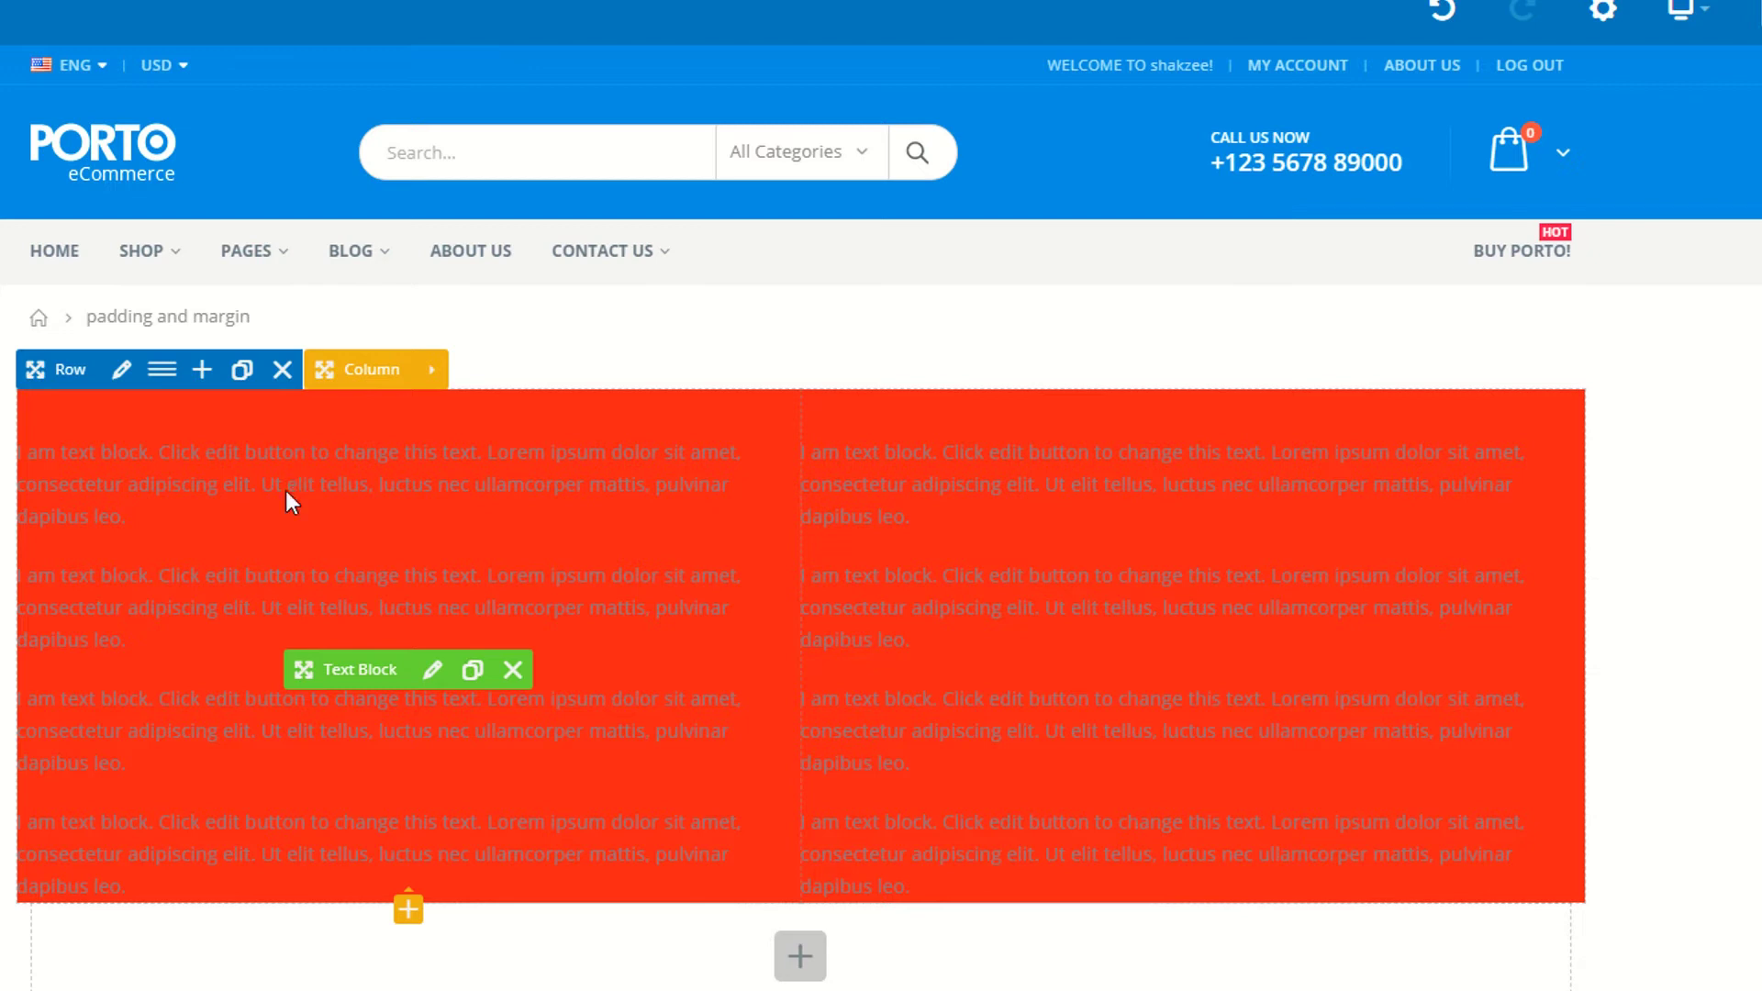
# Set the red row's margin to 50 px on all four sides in its design options and save
pyautogui.click(121, 371)
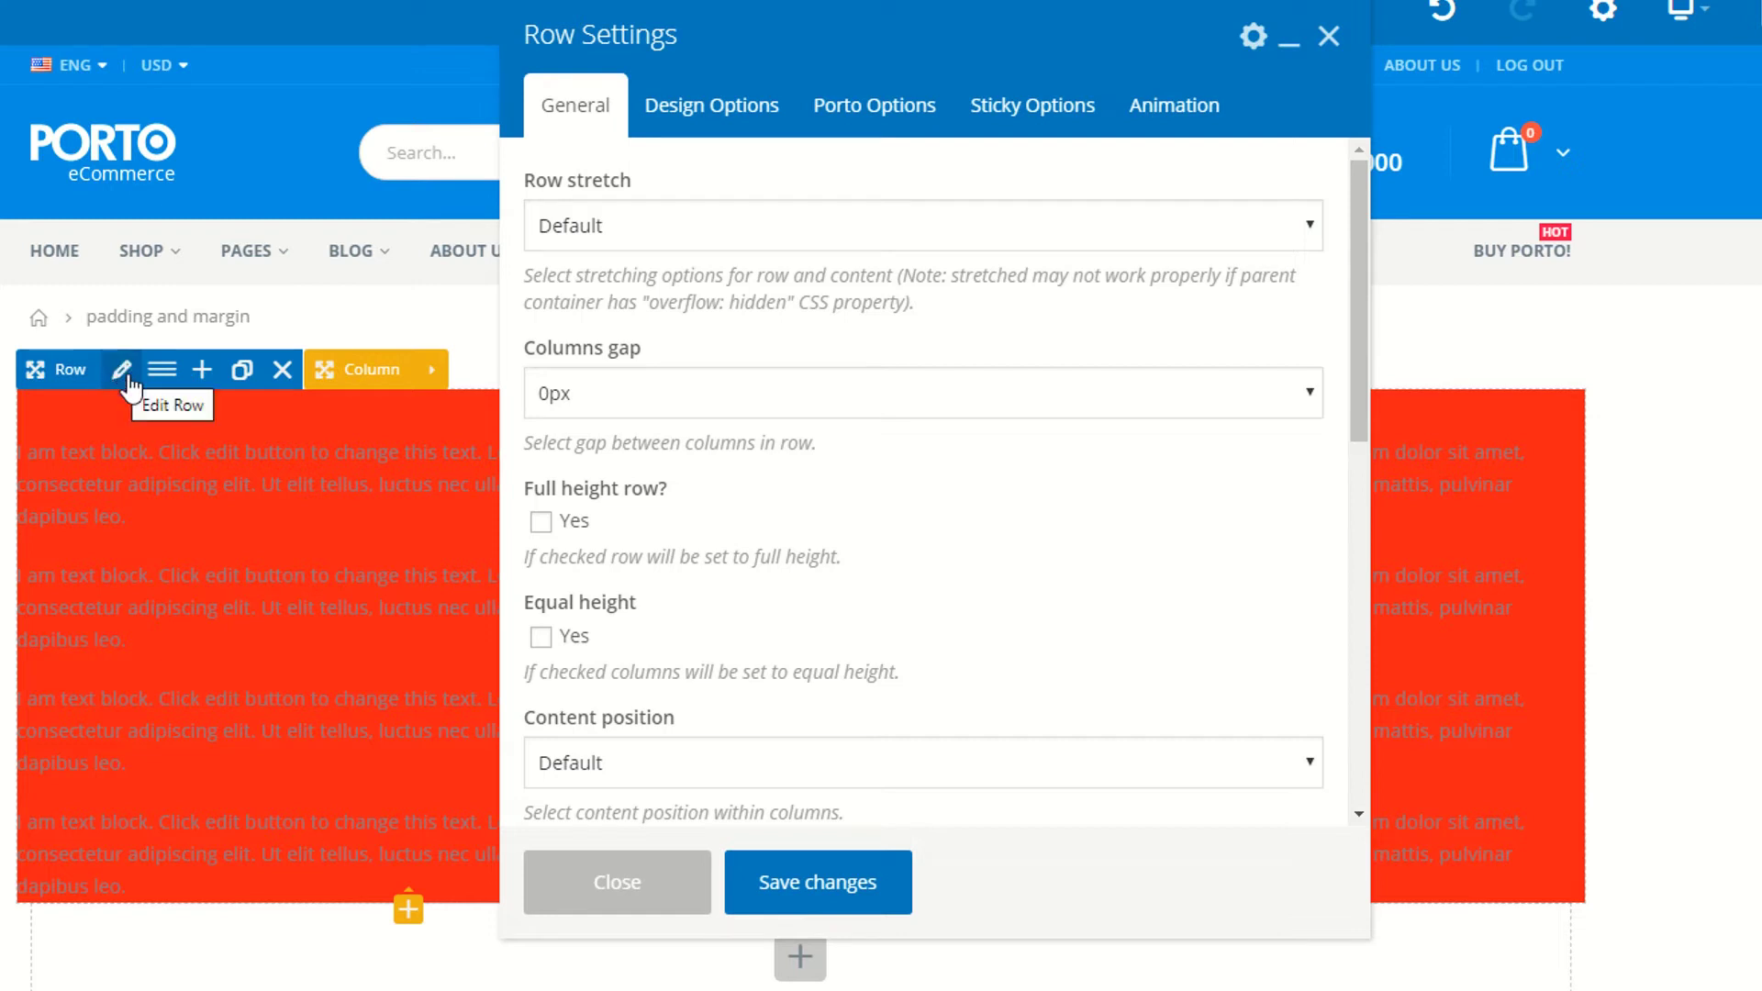
pyautogui.click(703, 108)
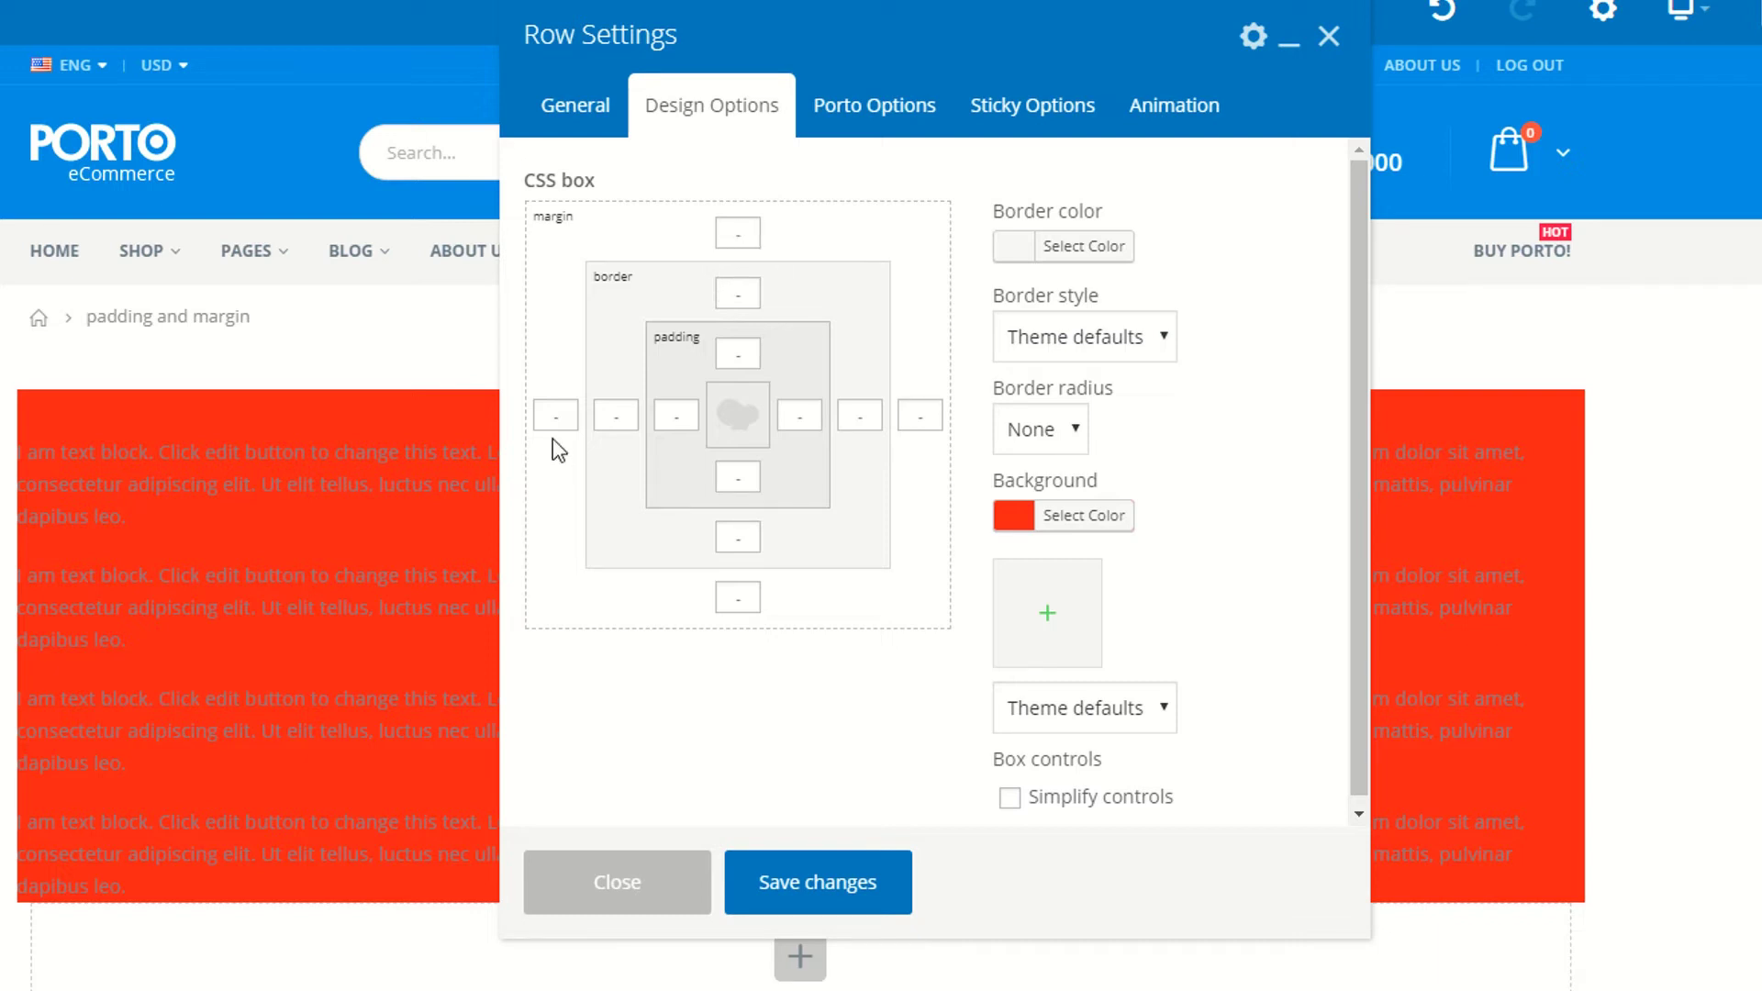
pyautogui.write('20')
pyautogui.press('Tab')
pyautogui.doubleClick(734, 233)
pyautogui.write('50')
pyautogui.press('Tab')
pyautogui.press('Tab')
pyautogui.press('Tab')
pyautogui.click(839, 877)
pyautogui.click(690, 899)
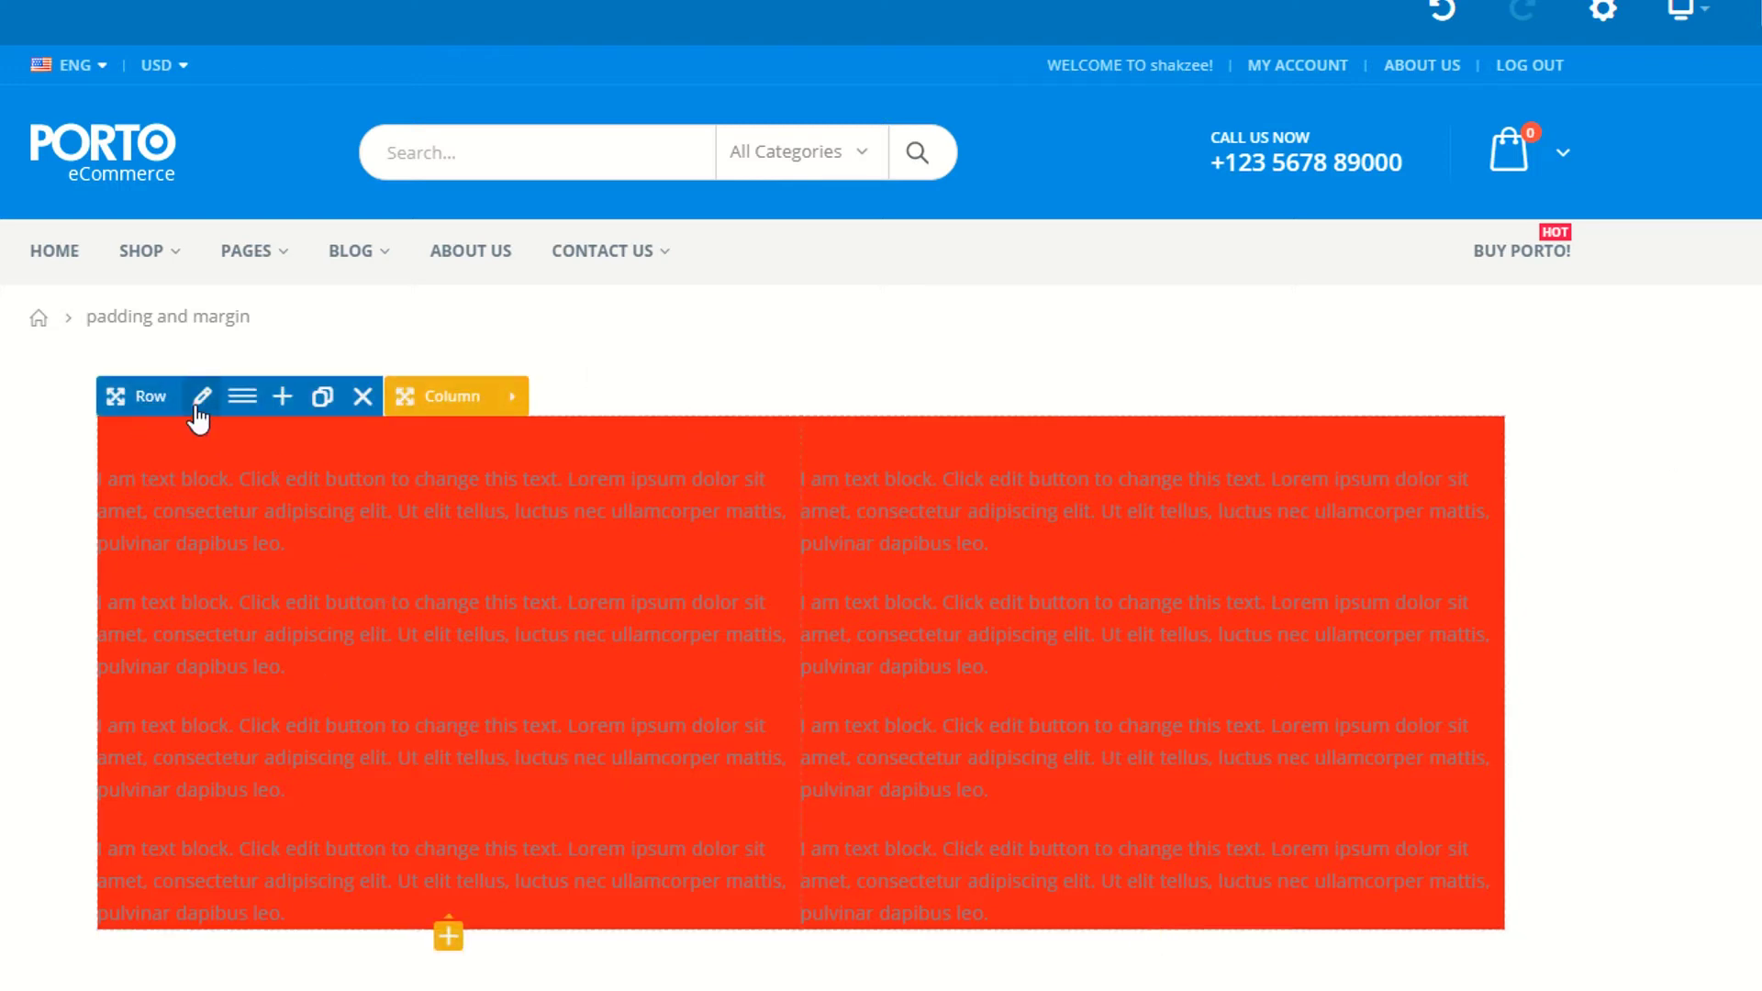
# Reopen the red row's design options and clear the margin on all four sides
pyautogui.click(201, 398)
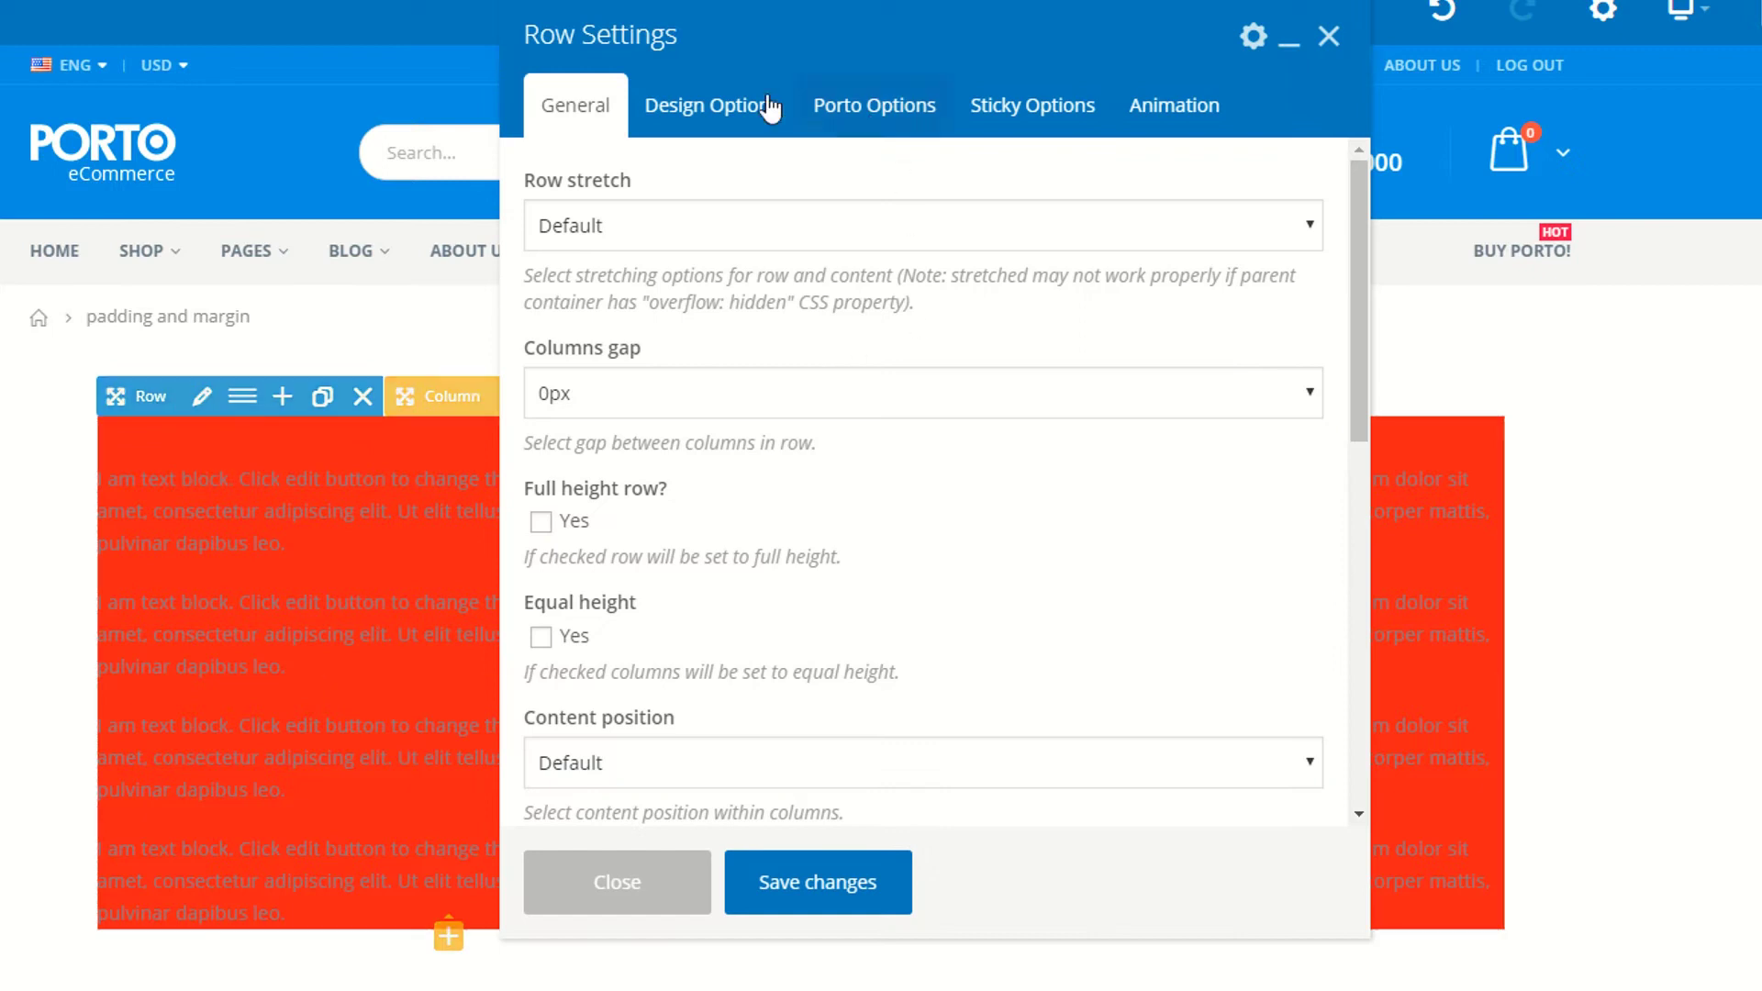
pyautogui.click(713, 105)
pyautogui.doubleClick(745, 237)
pyautogui.click(753, 237)
pyautogui.moveTo(753, 235); pyautogui.dragTo(742, 224)
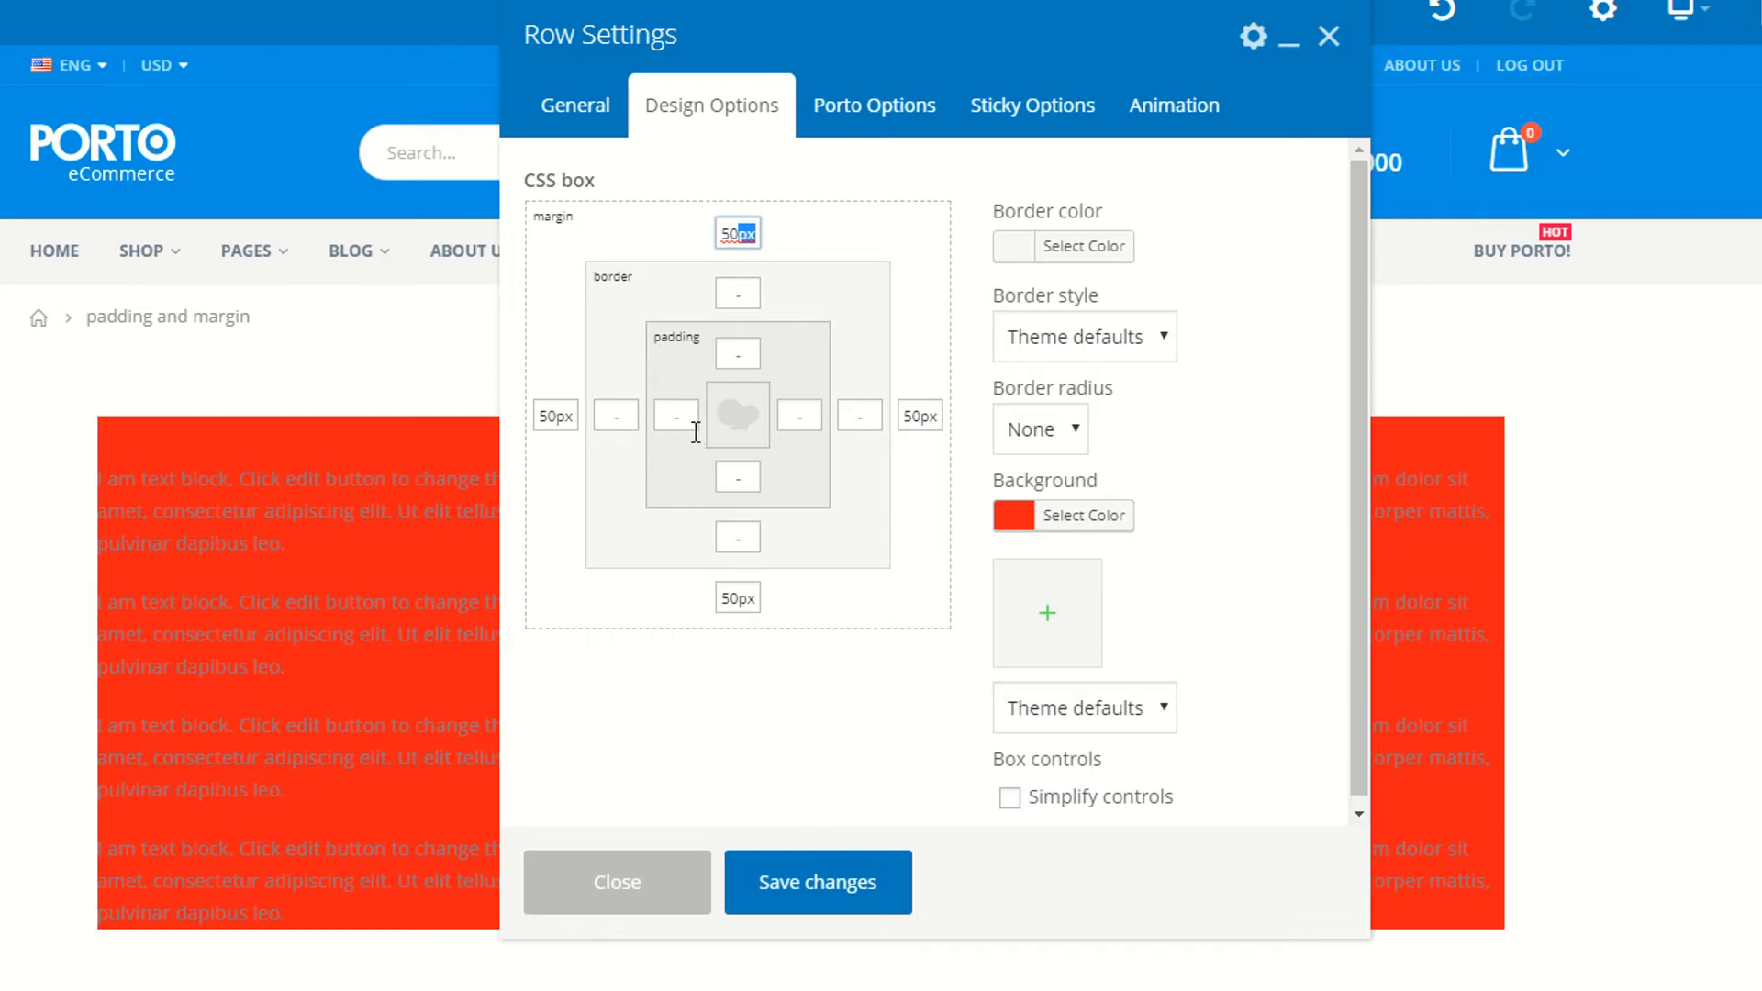
pyautogui.click(992, 281)
pyautogui.doubleClick(745, 222)
pyautogui.press('Tab')
pyautogui.press('BackSpace')
pyautogui.press('Tab')
pyautogui.press('BackSpace')
pyautogui.press('Tab')
pyautogui.press('BackSpace')
pyautogui.press('Tab')
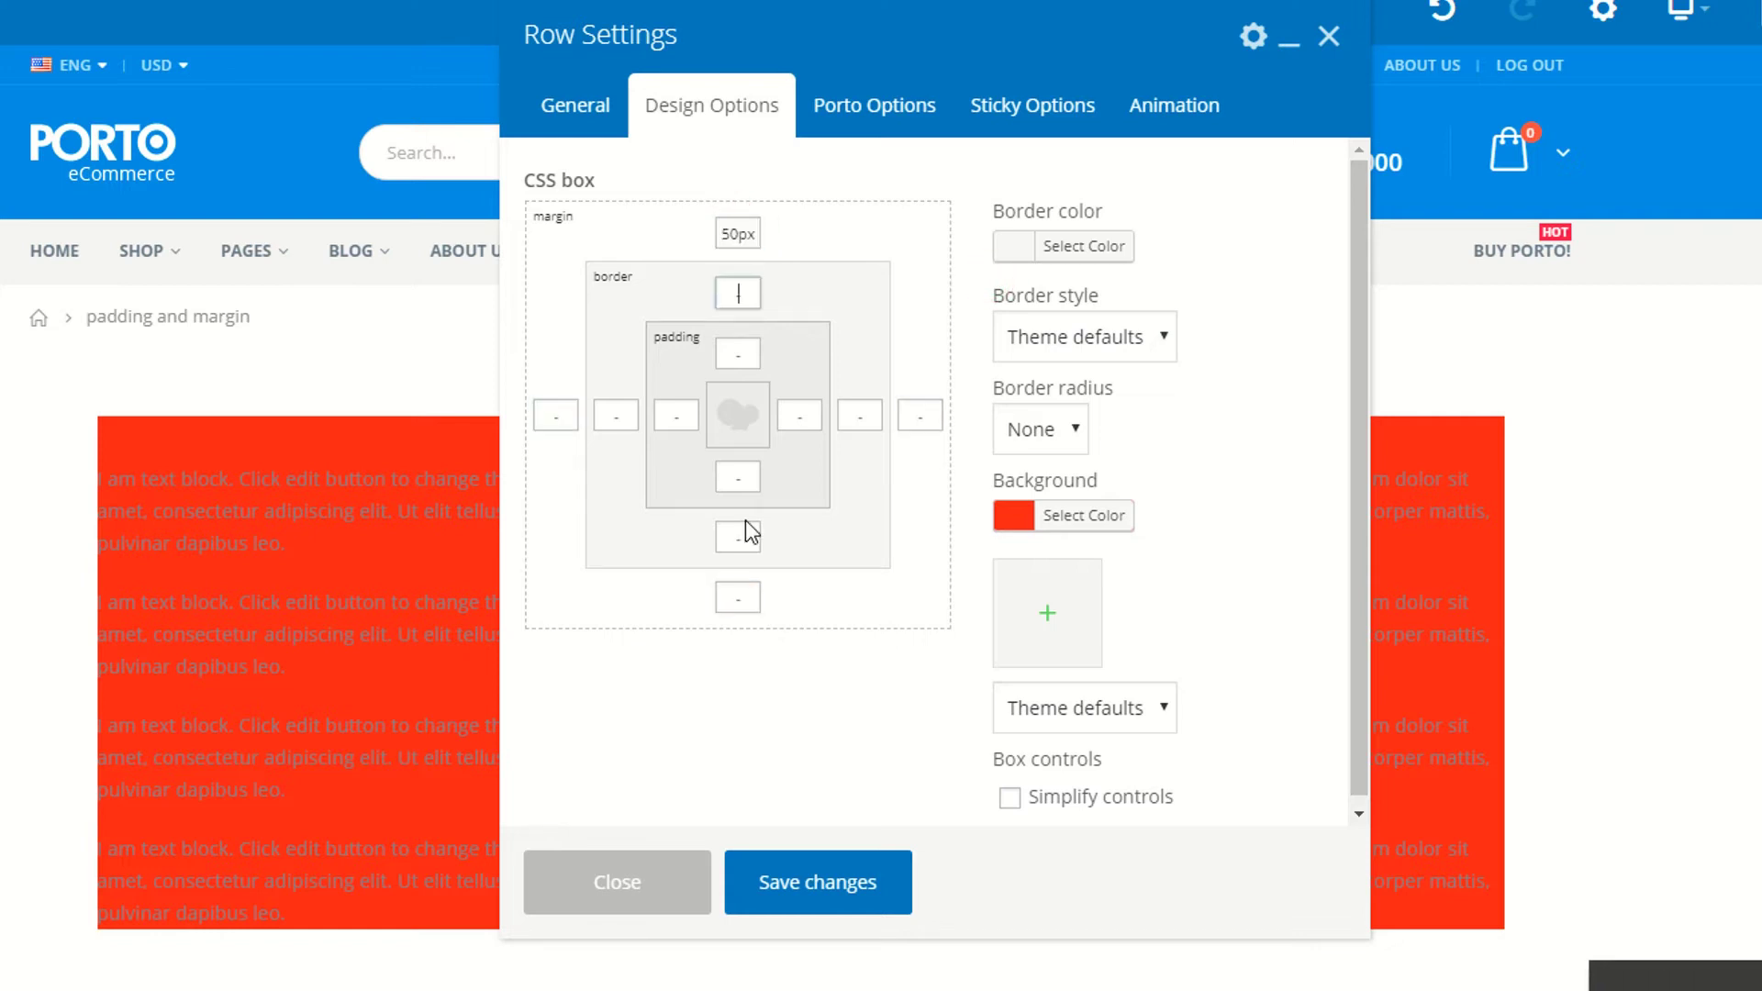
pyautogui.click(758, 235)
pyautogui.doubleClick(739, 229)
pyautogui.press('BackSpace')
# Set the row's padding to 20 px on all four sides, save the changes and close the settings
pyautogui.click(730, 351)
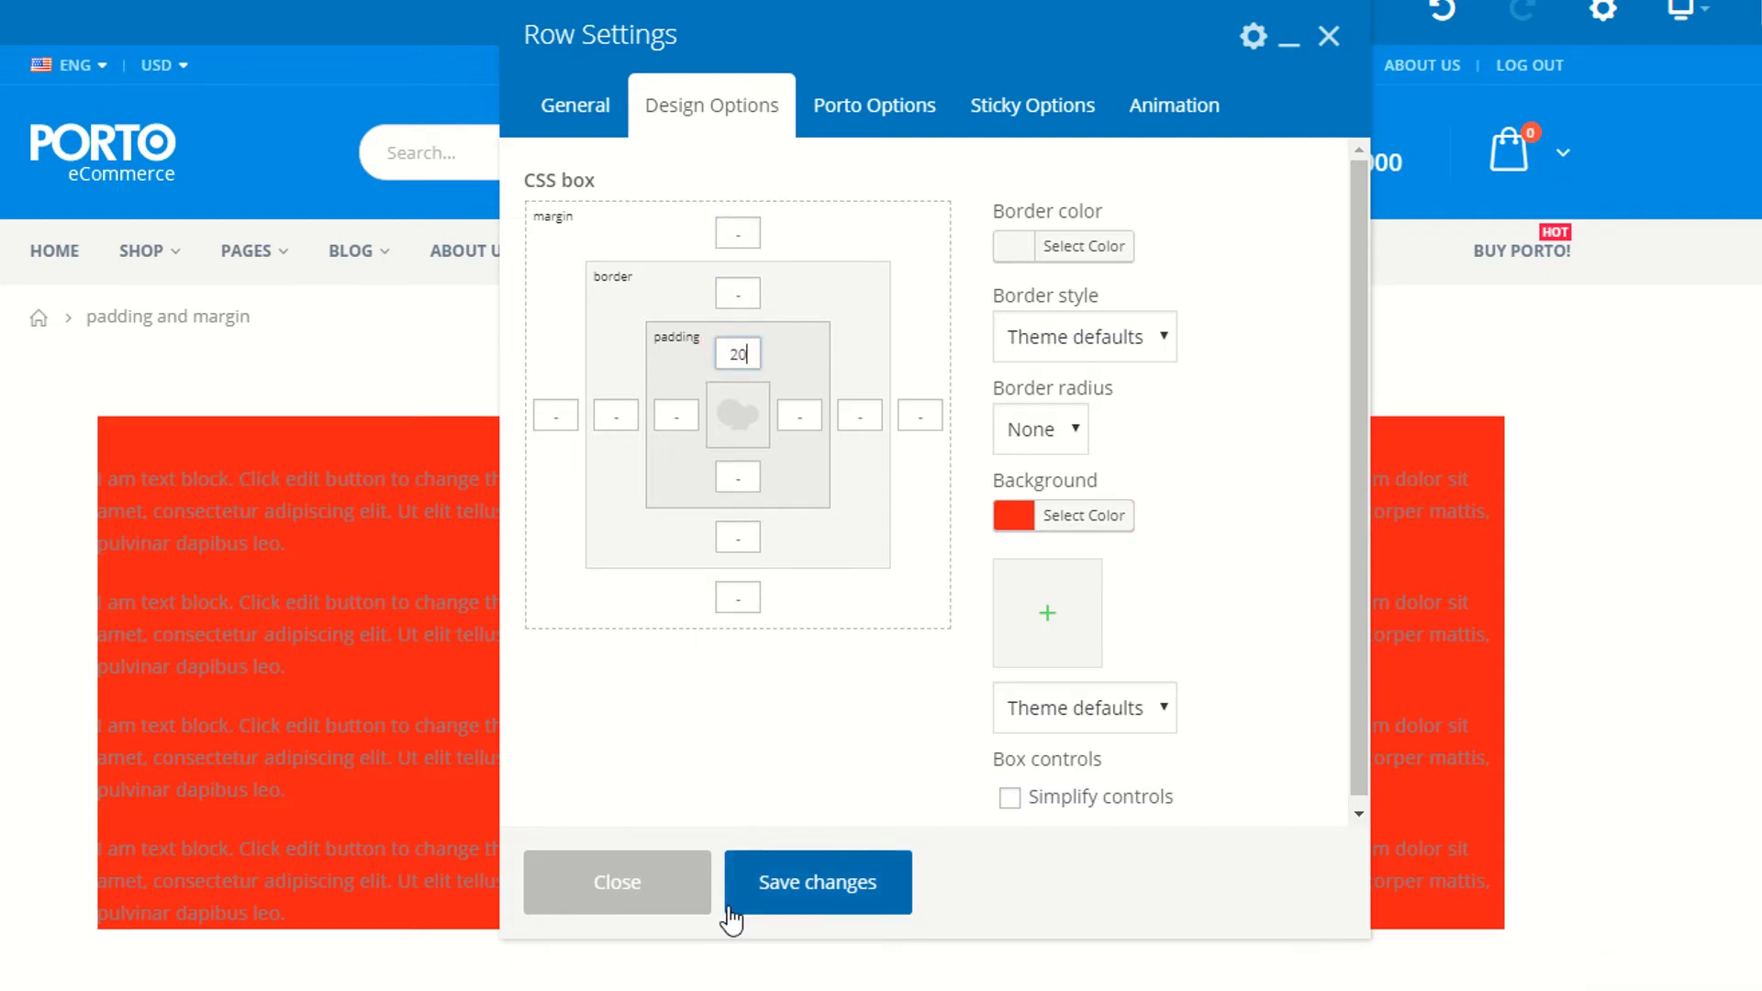
pyautogui.press('Tab')
pyautogui.press('Tab')
pyautogui.write('20')
pyautogui.press('Tab')
pyautogui.write('20')
pyautogui.click(894, 887)
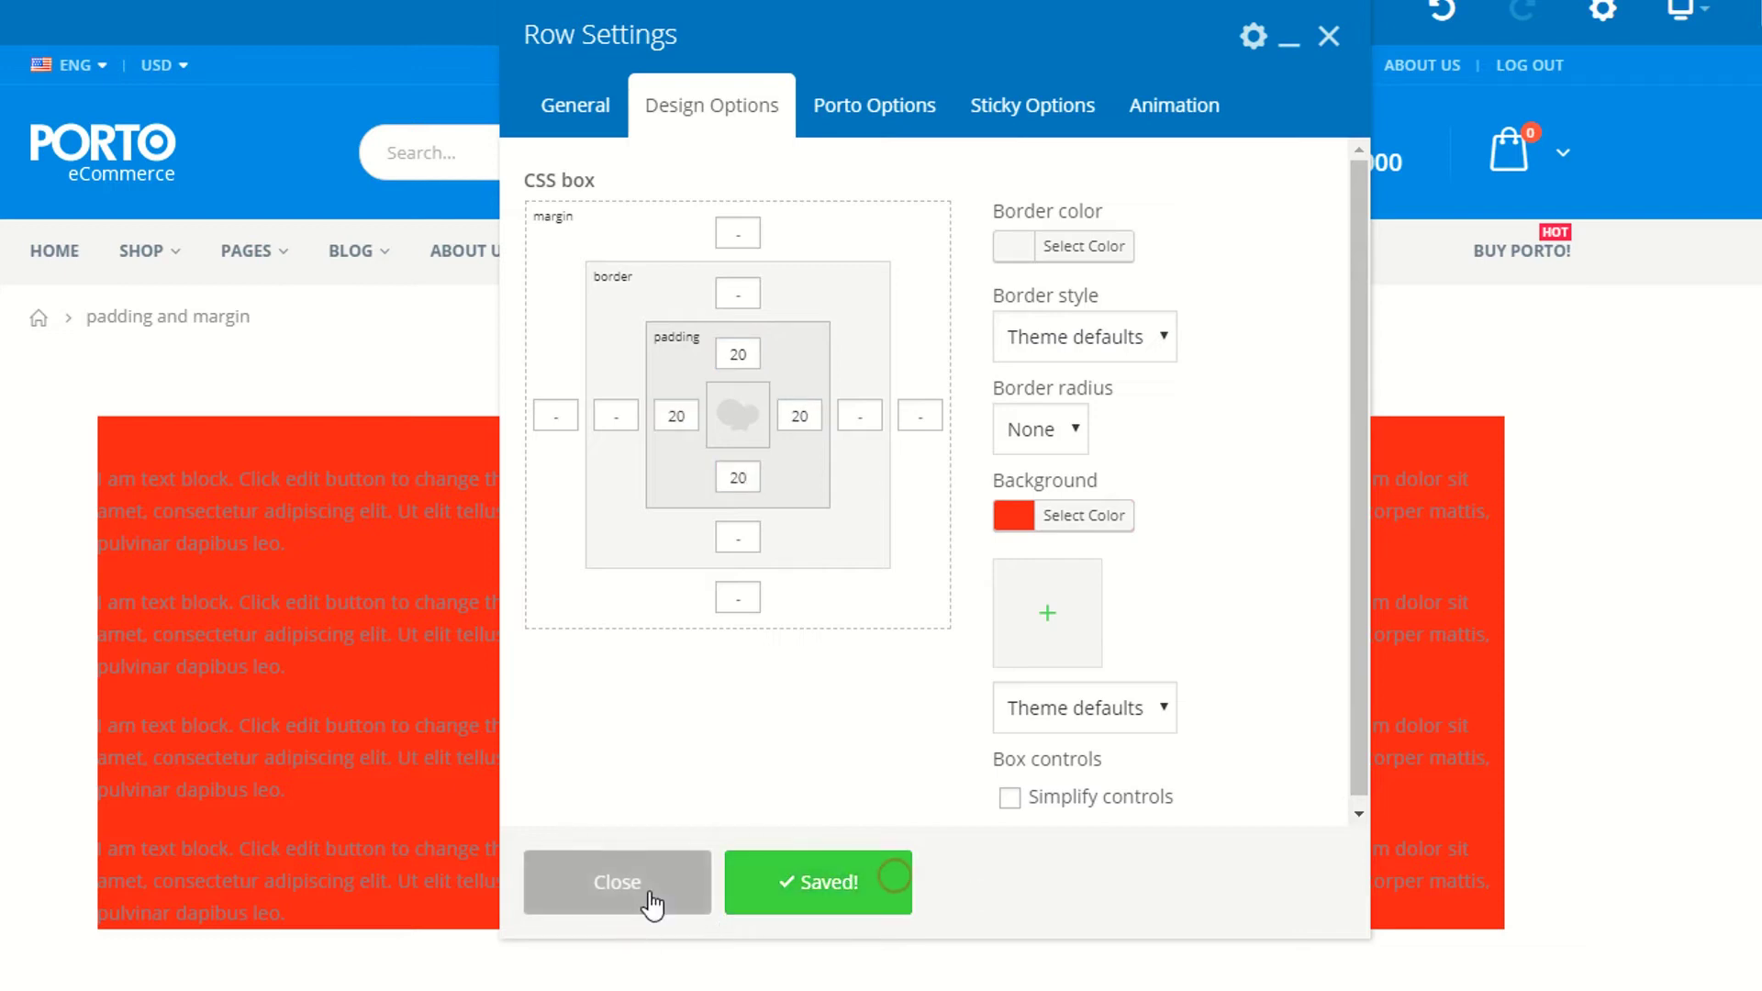
pyautogui.click(652, 901)
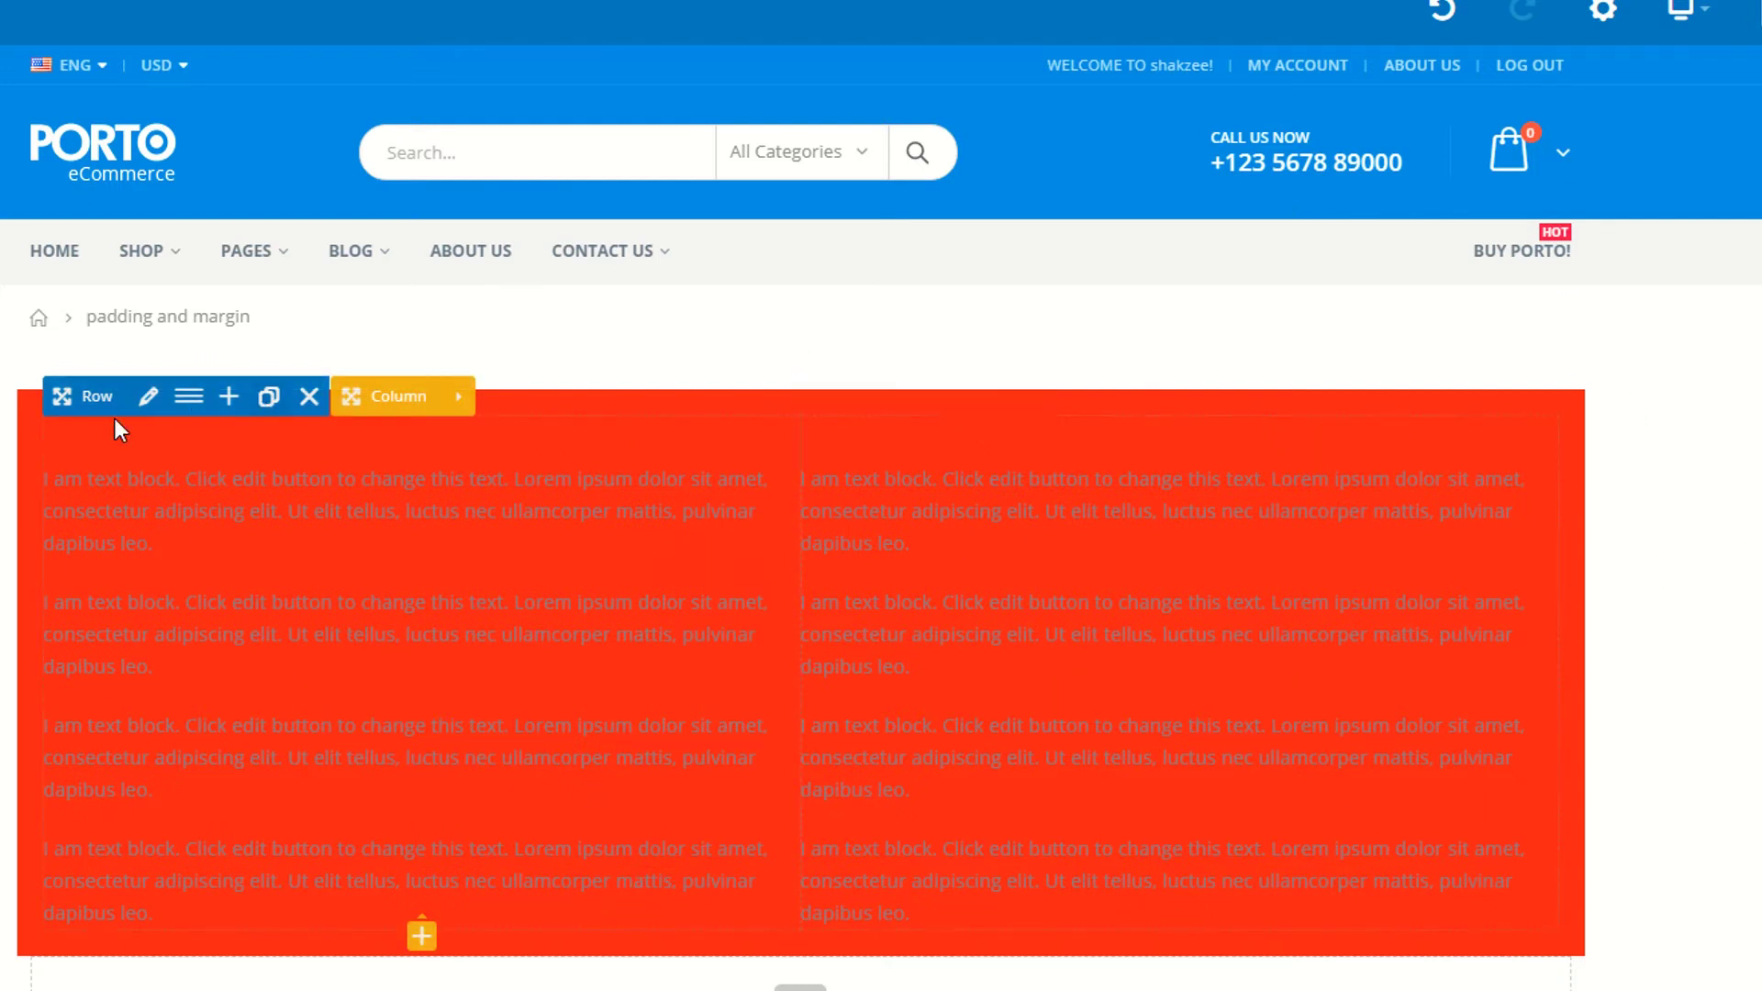
# Clear the padding on all four sides in the red row's design options and close the settings
pyautogui.click(144, 404)
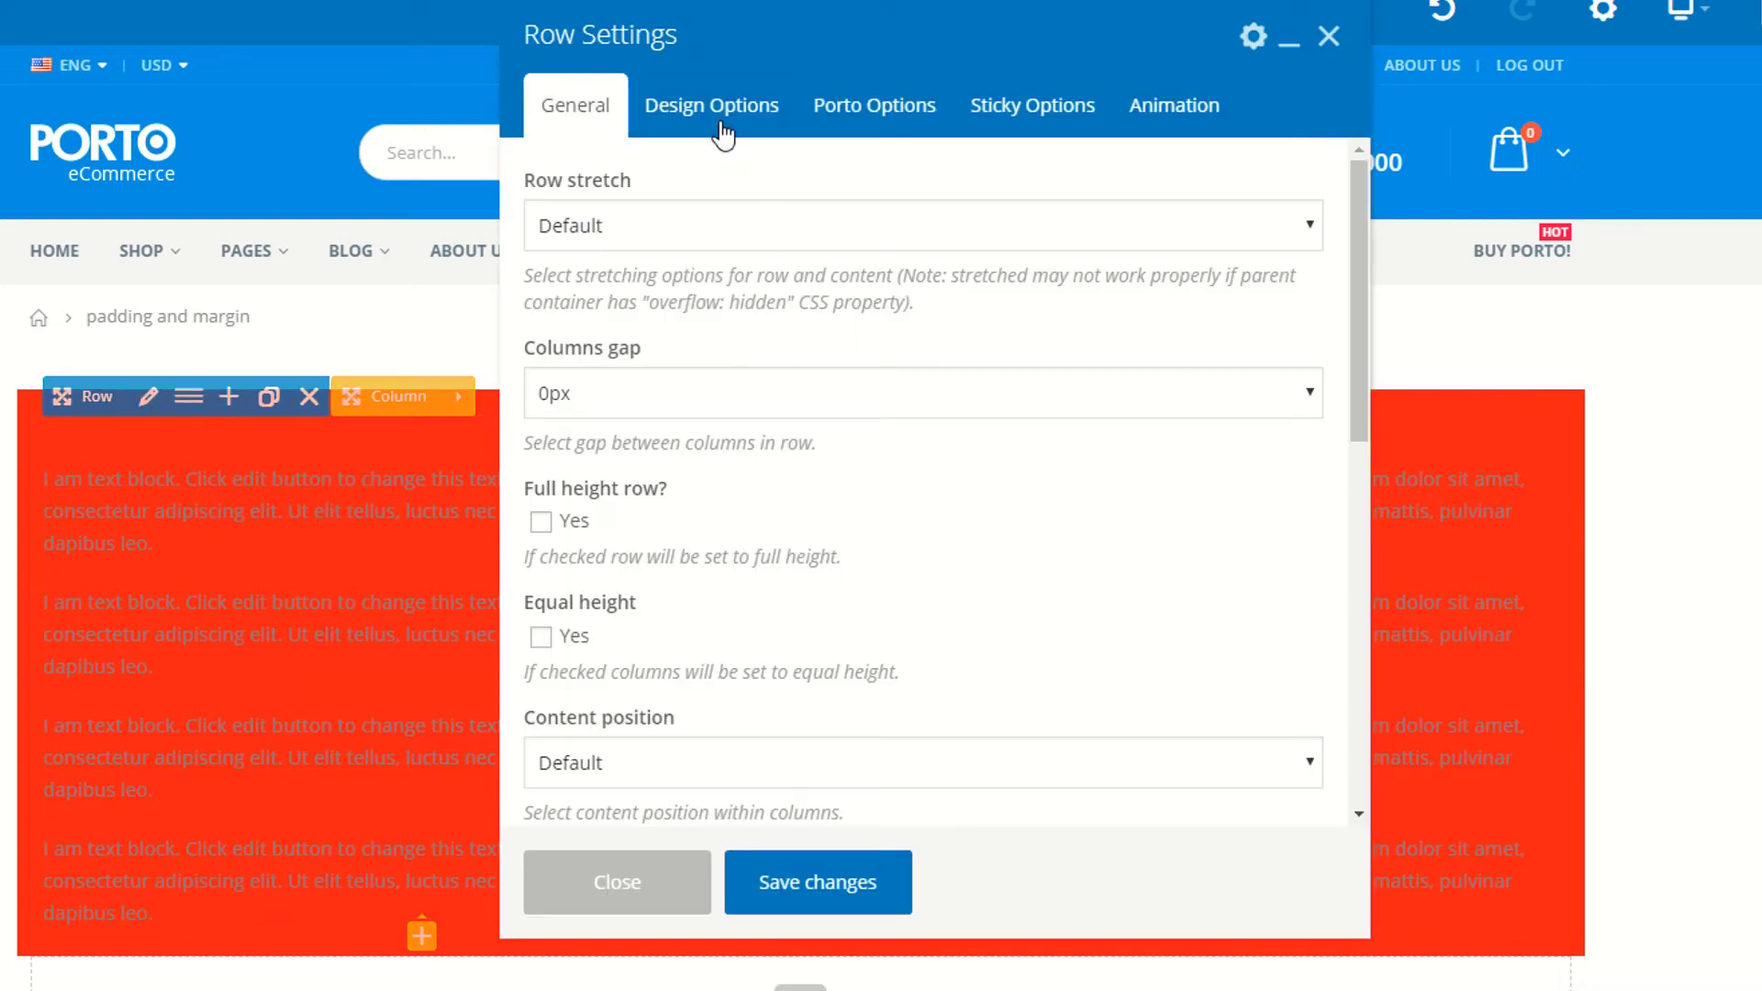
pyautogui.click(718, 115)
pyautogui.click(727, 358)
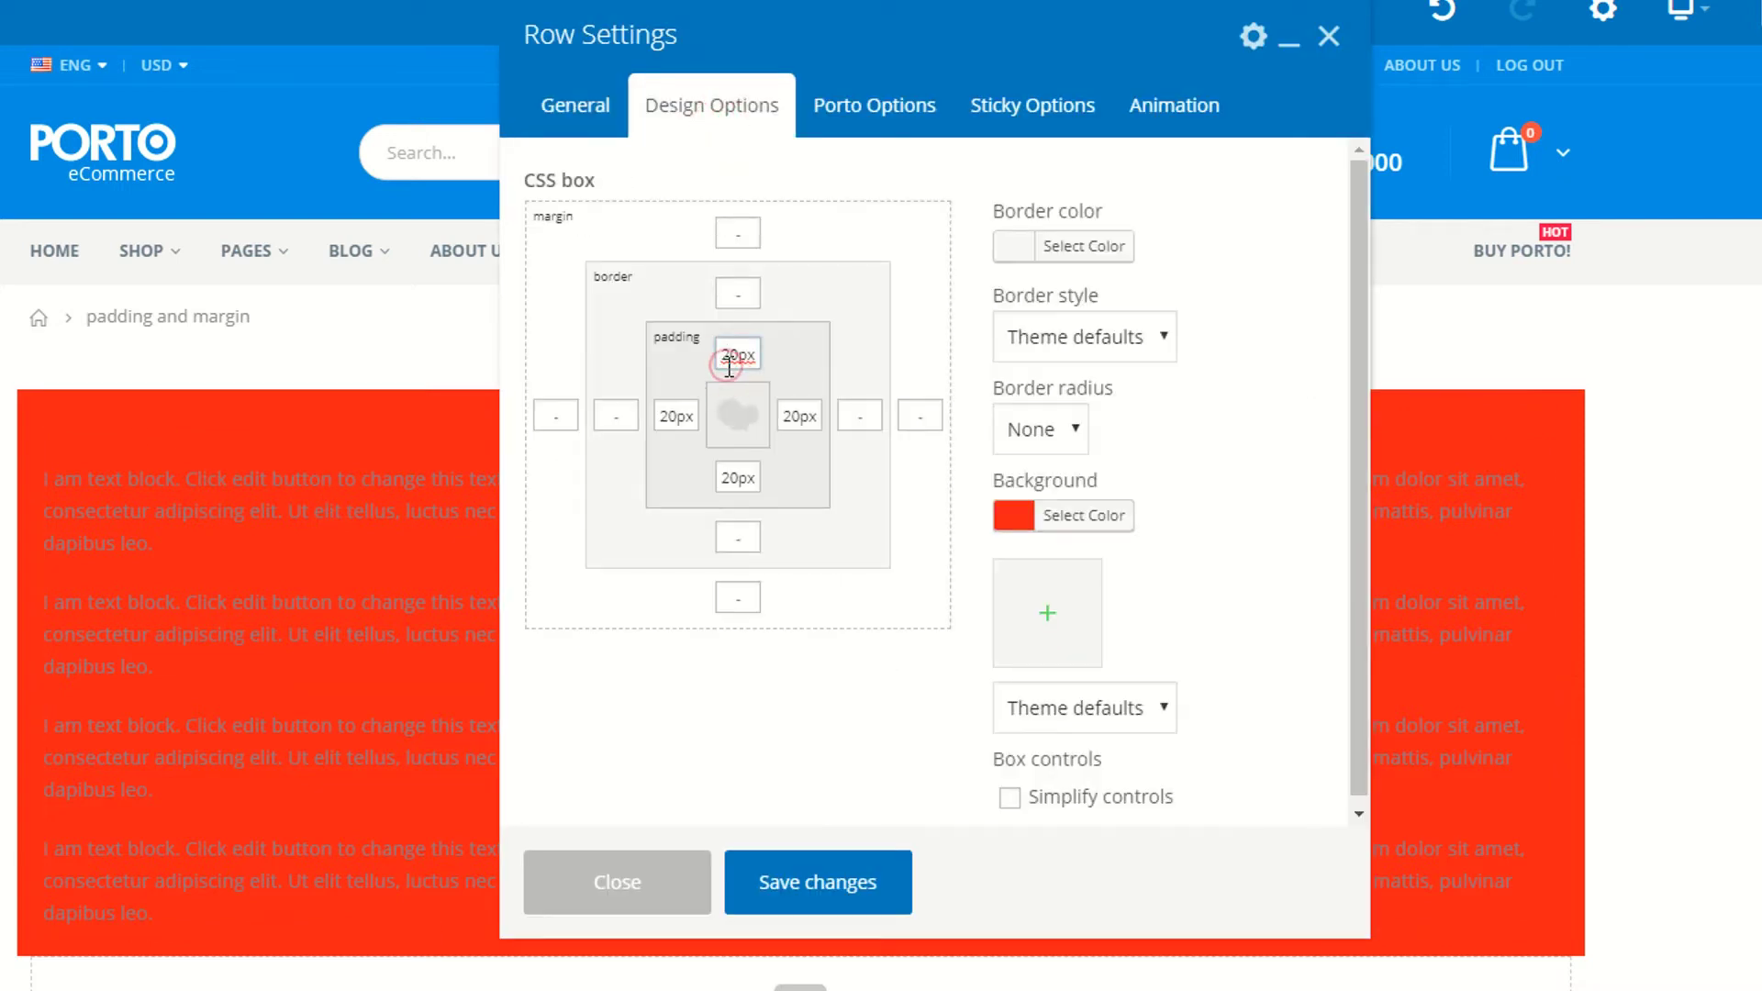
pyautogui.hotkey('ctrl', 'a')
pyautogui.press('BackSpace')
pyautogui.press('Tab')
pyautogui.press('BackSpace')
pyautogui.press('Tab')
pyautogui.press('BackSpace')
pyautogui.press('Tab')
pyautogui.press('BackSpace')
pyautogui.click(621, 884)
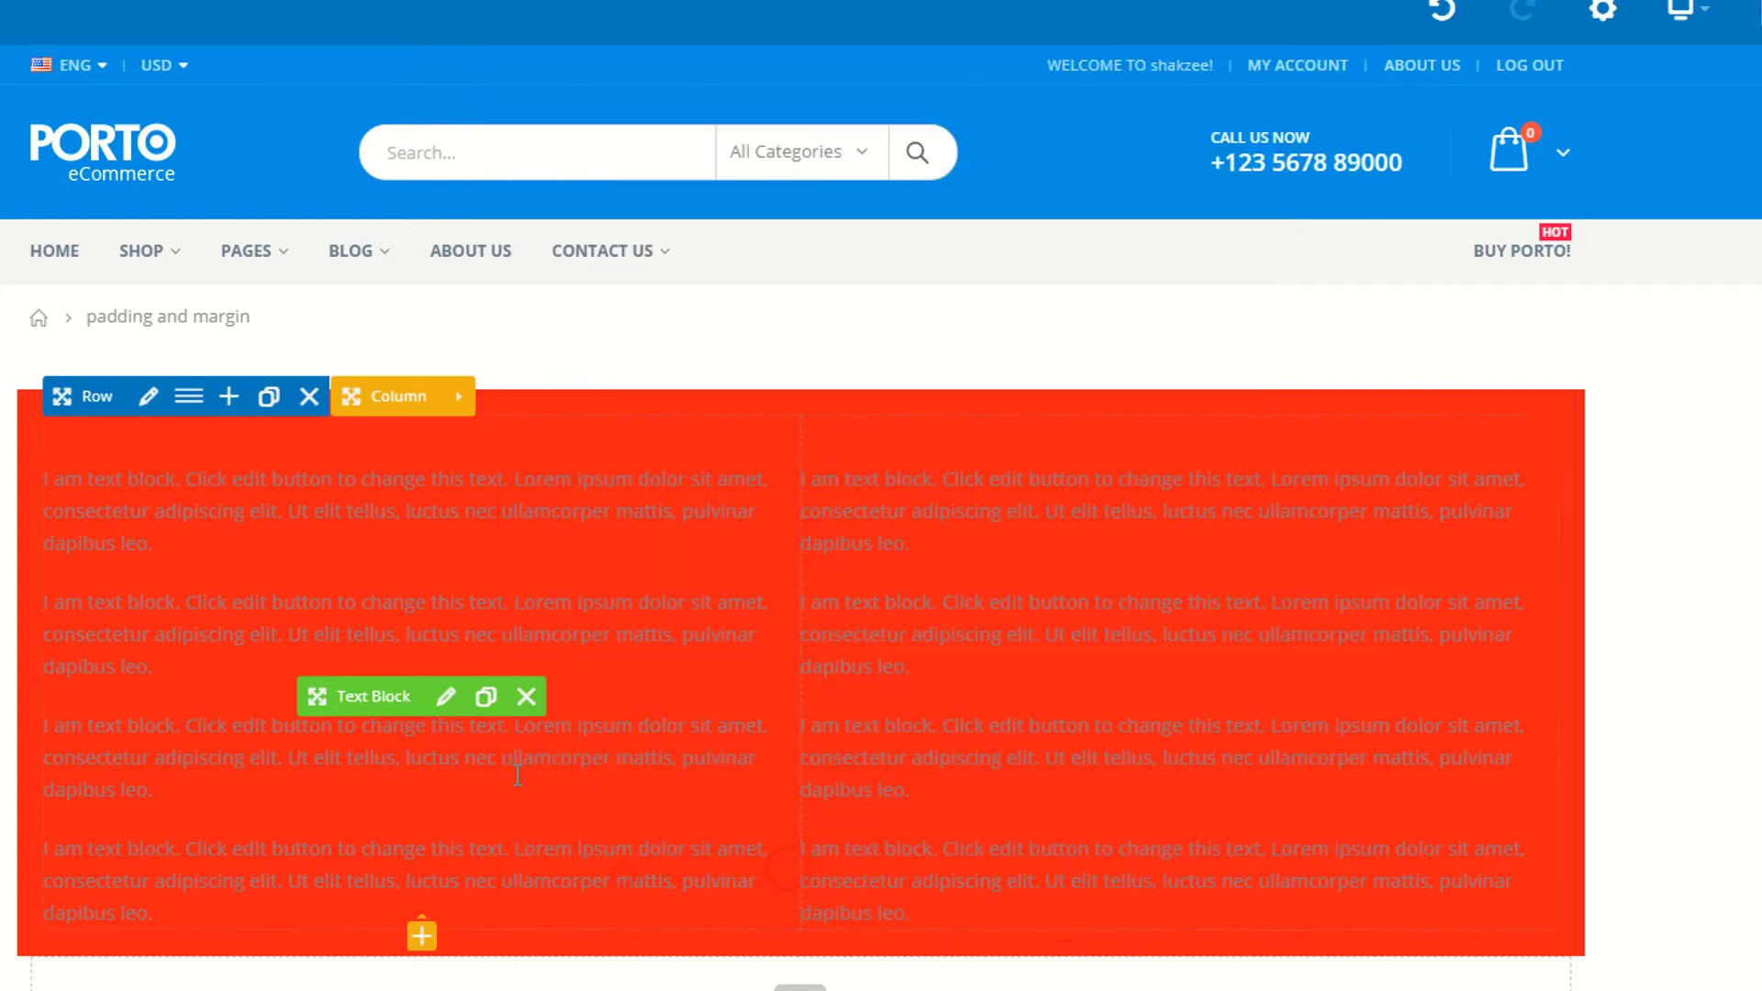
# Set the left column's padding to 50 px in its design options, save the changes and close the settings
pyautogui.moveTo(435, 386)
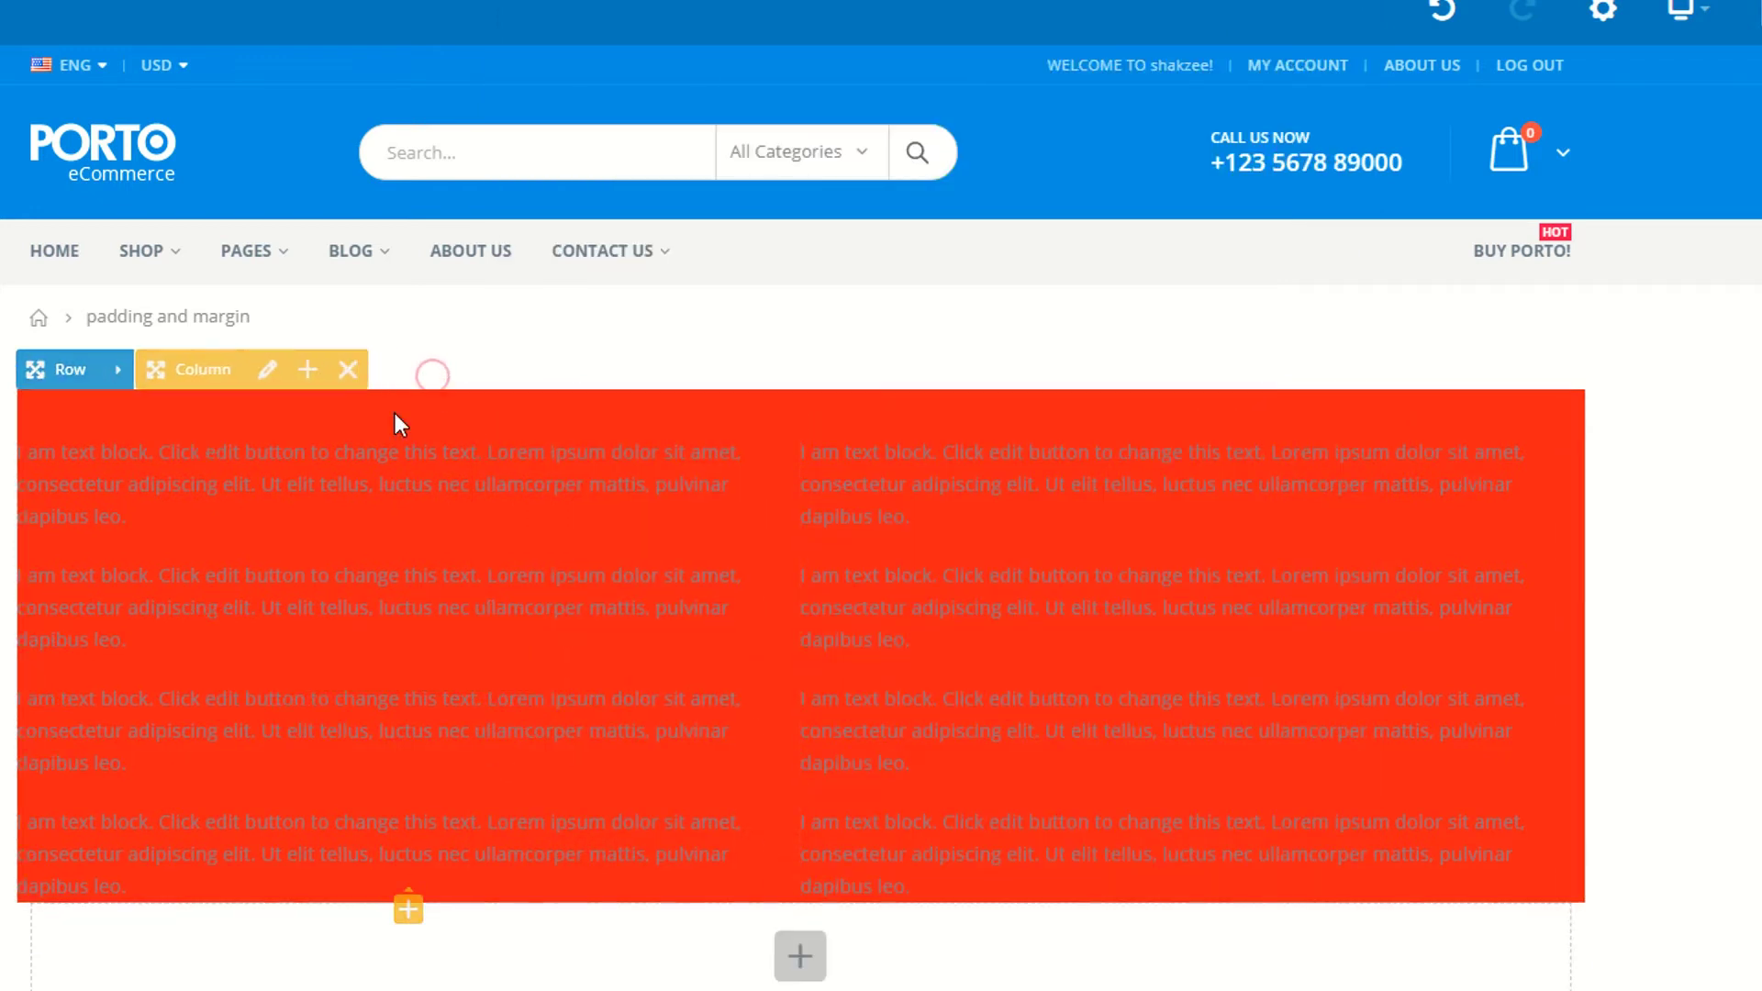
pyautogui.click(269, 370)
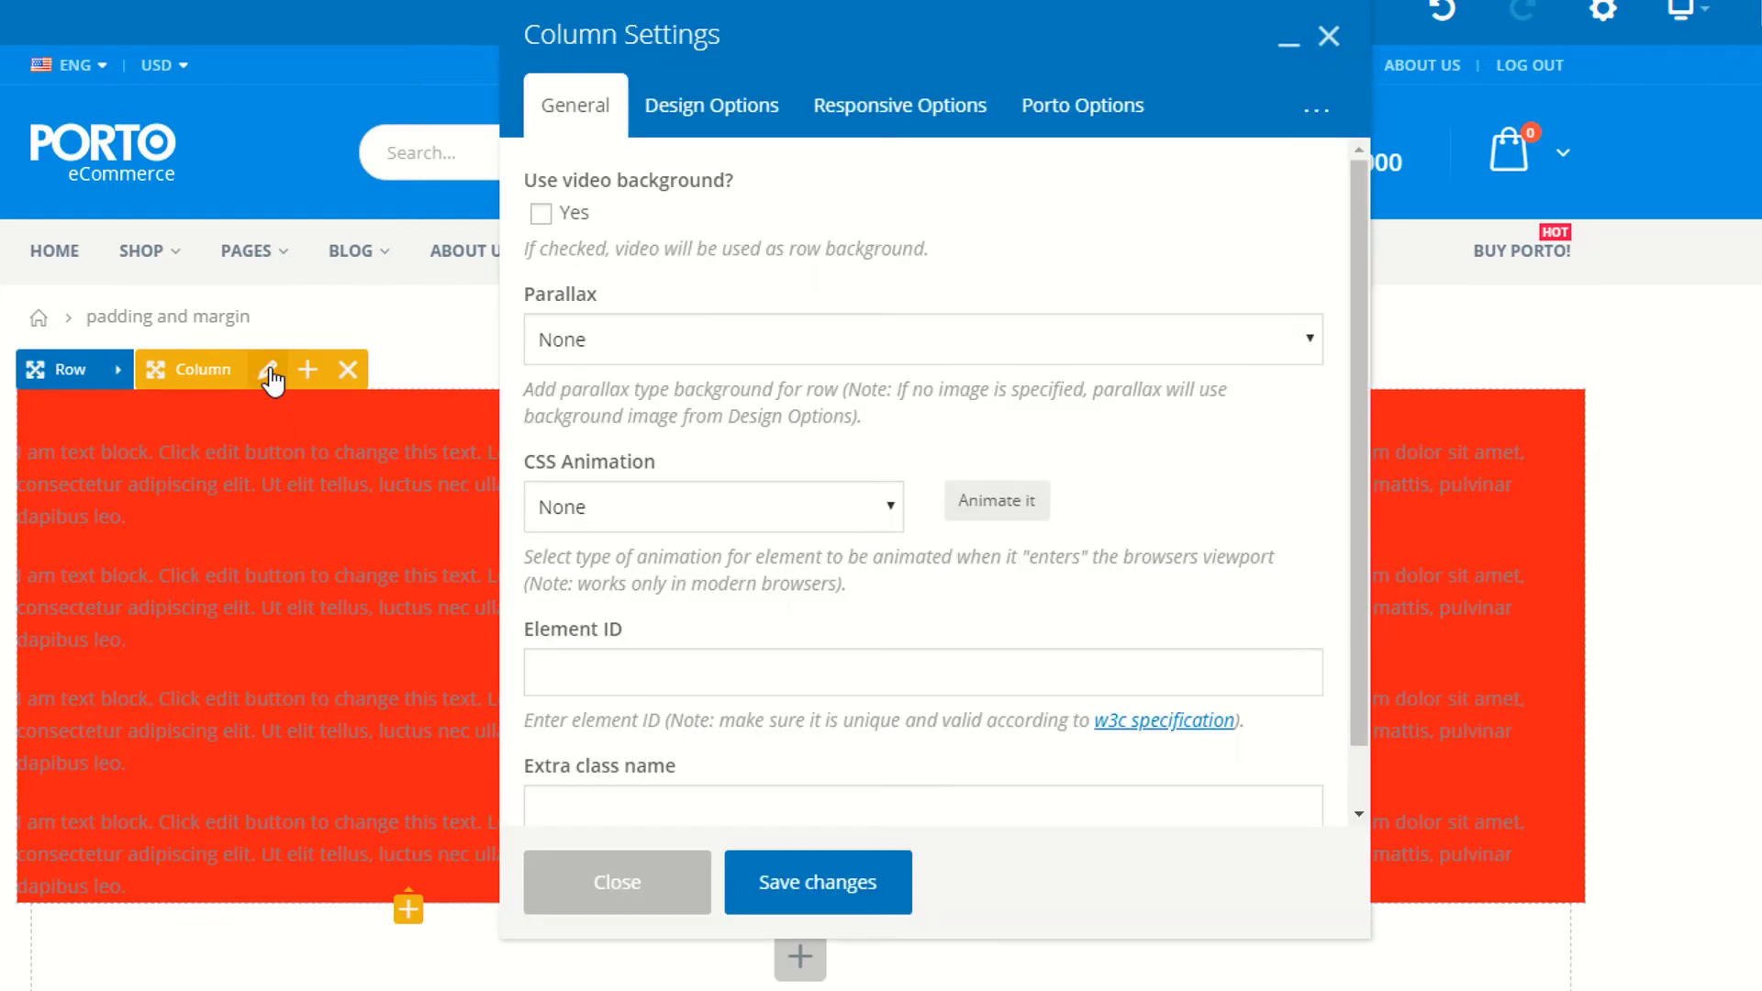
pyautogui.click(671, 105)
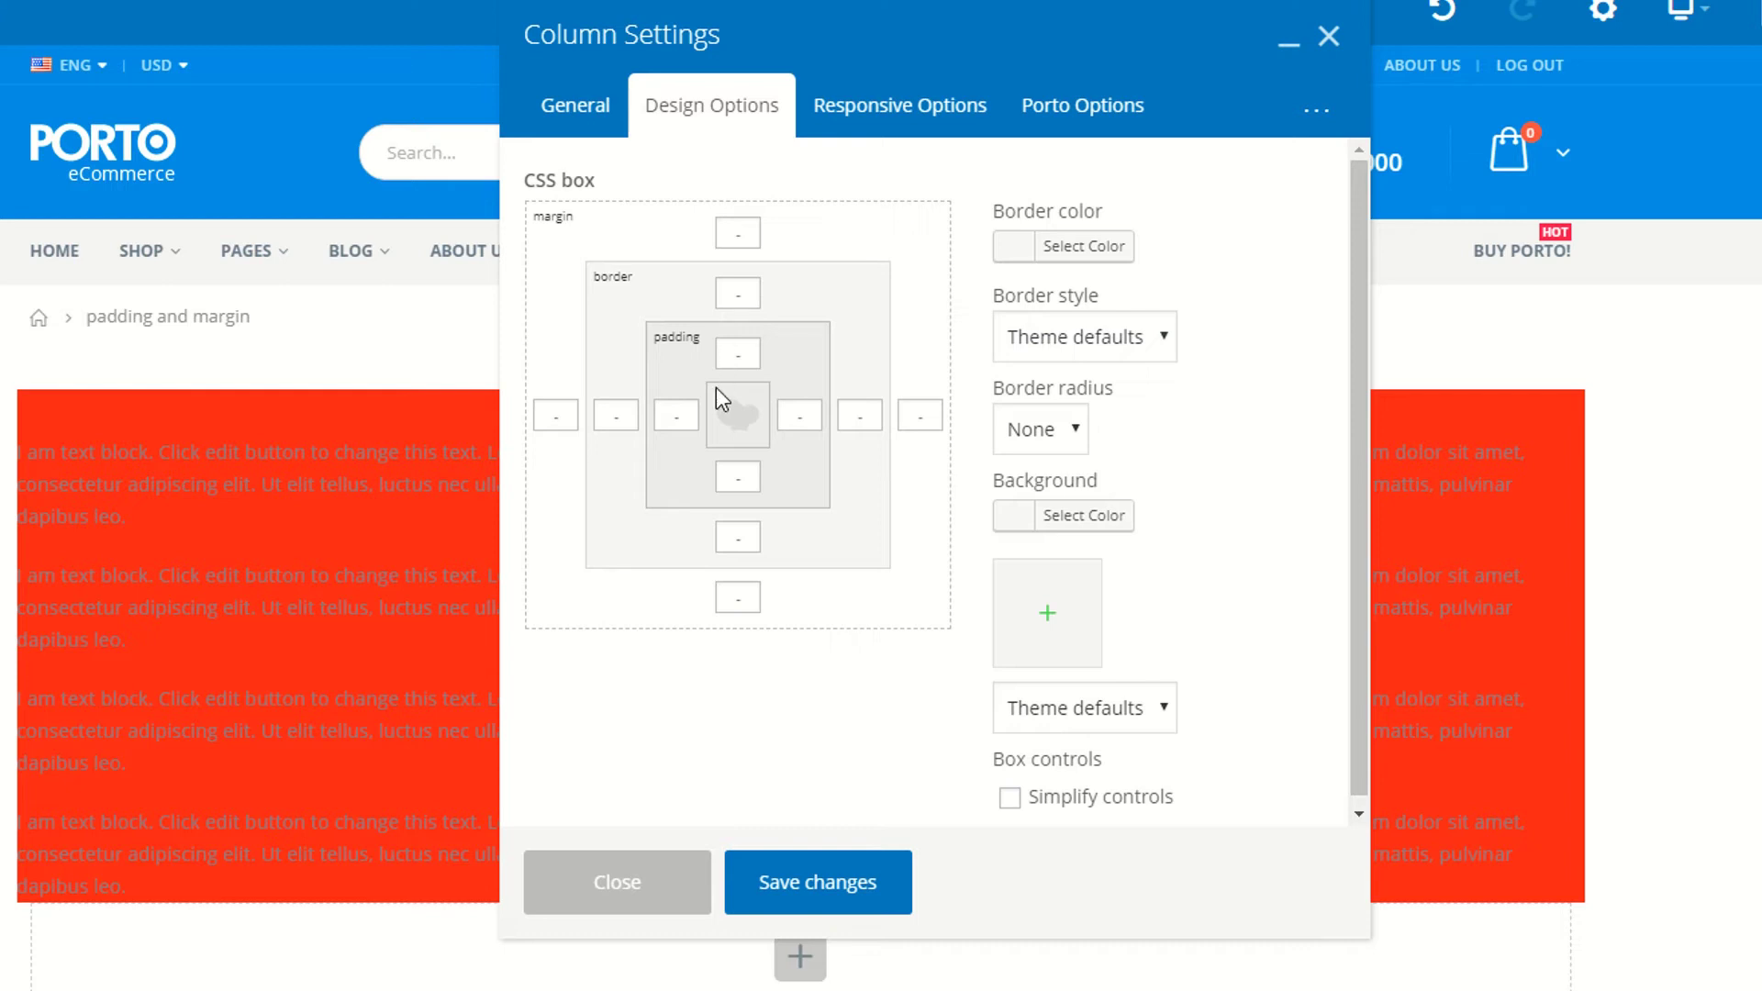
pyautogui.click(737, 353)
pyautogui.write('5')
pyautogui.write('50')
pyautogui.press('Tab')
pyautogui.write('50')
pyautogui.press('Tab')
pyautogui.write('50')
pyautogui.click(807, 863)
pyautogui.click(680, 911)
pyautogui.scroll(-3, 324, 312)
pyautogui.scroll(3, 324, 312)
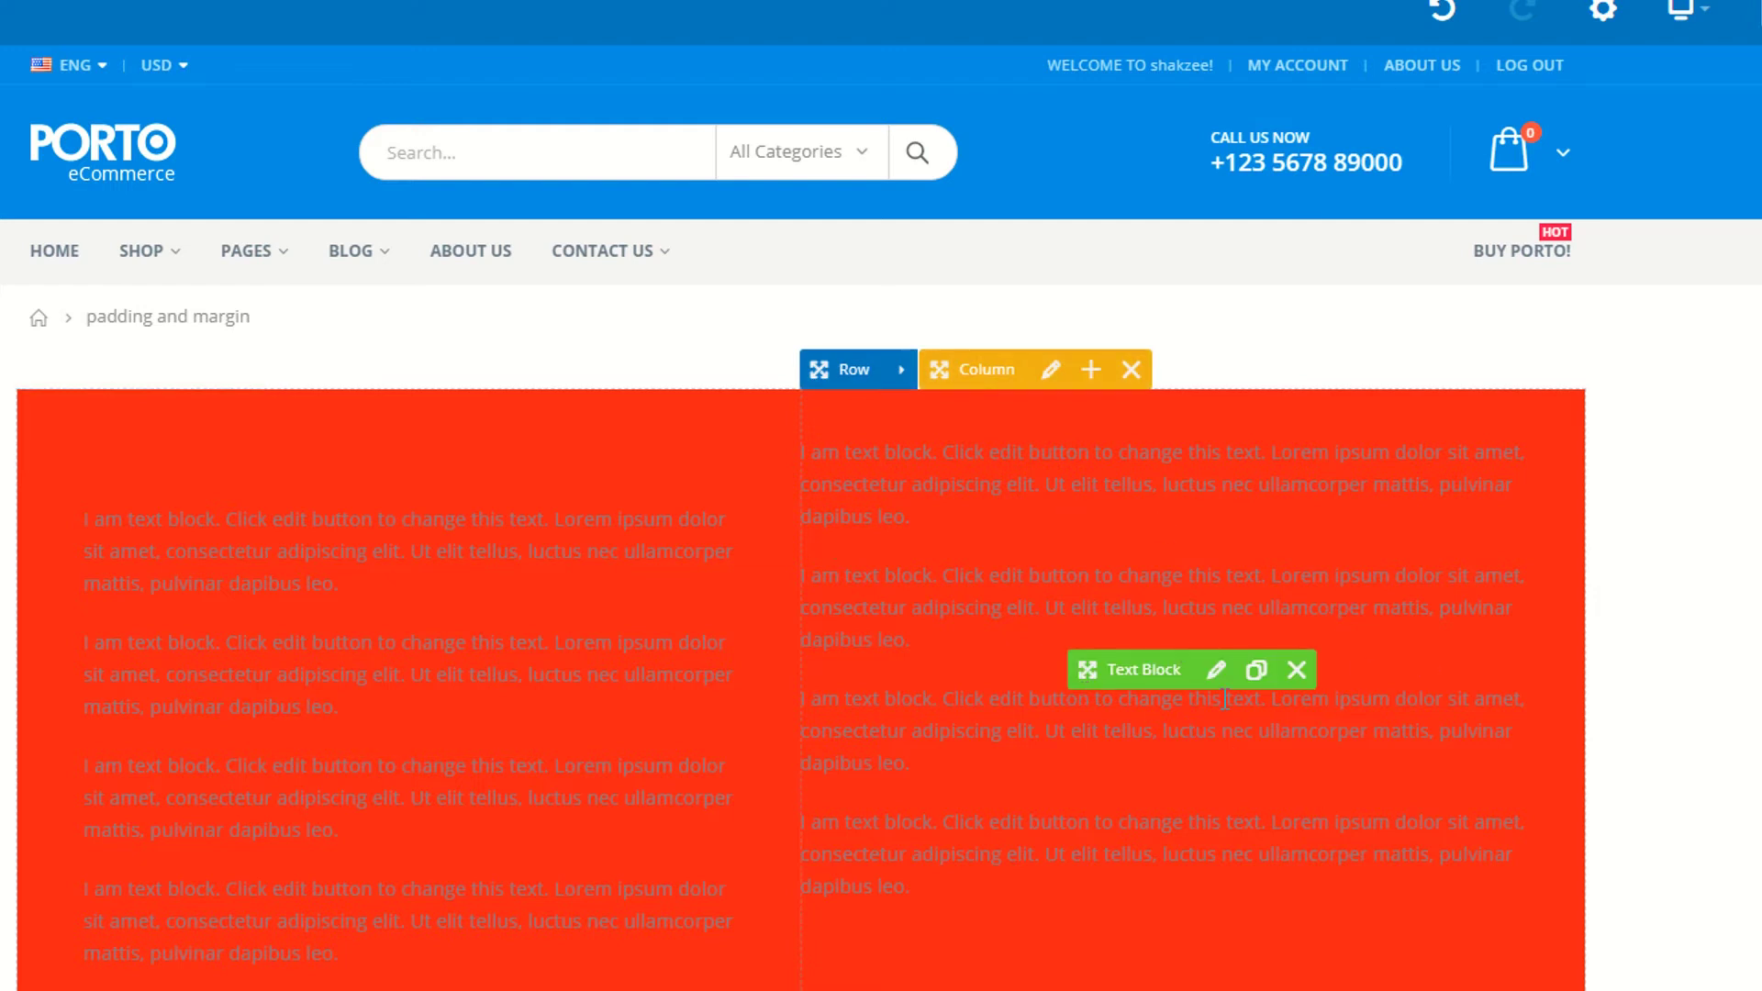
# Inspect the design options of the text block in the right column and close its settings
pyautogui.click(1216, 671)
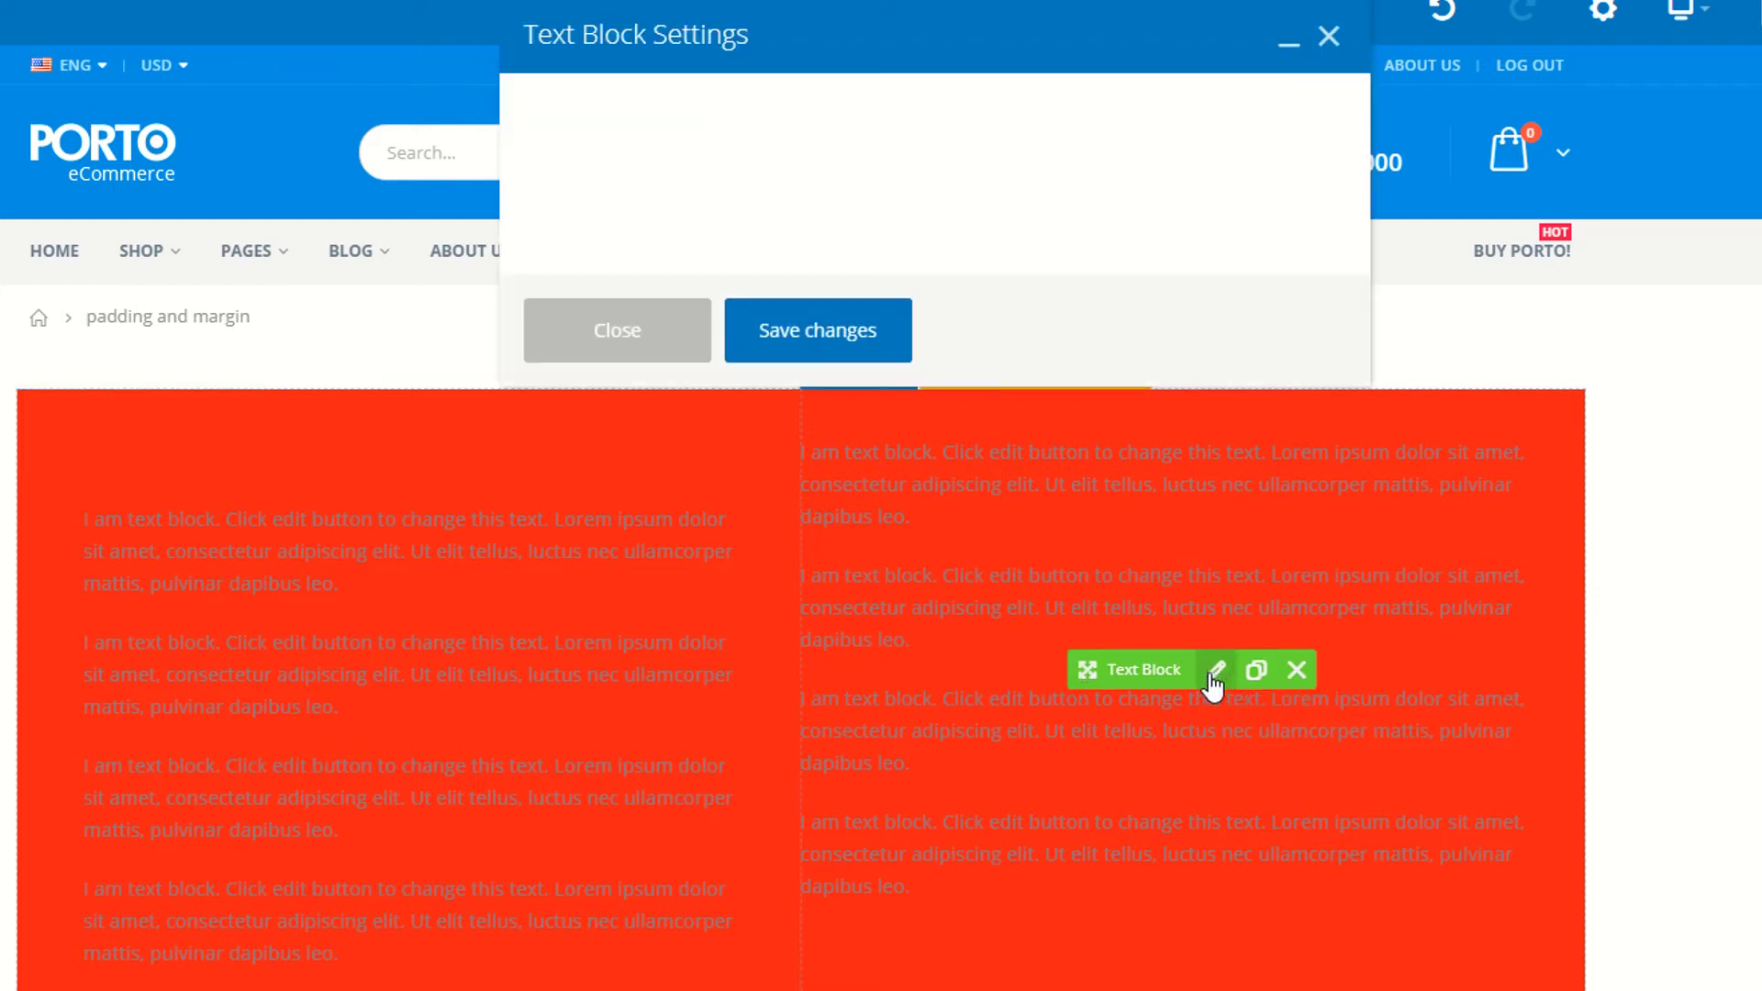
pyautogui.click(737, 127)
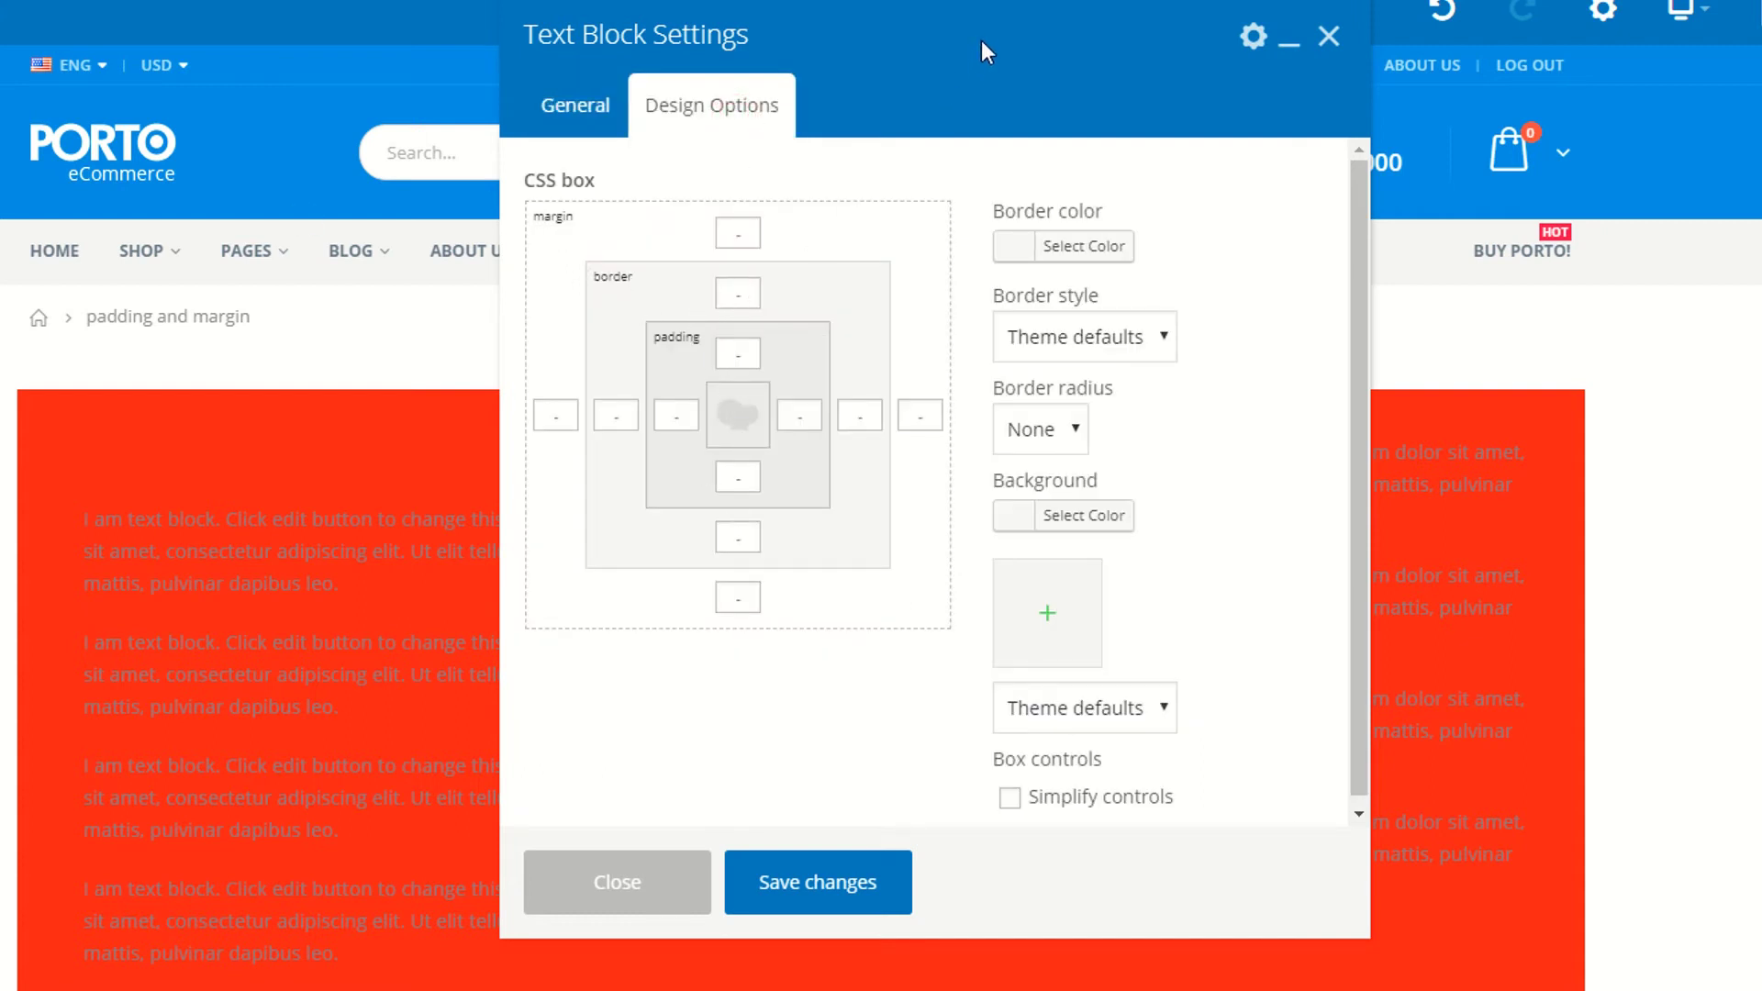
pyautogui.click(644, 885)
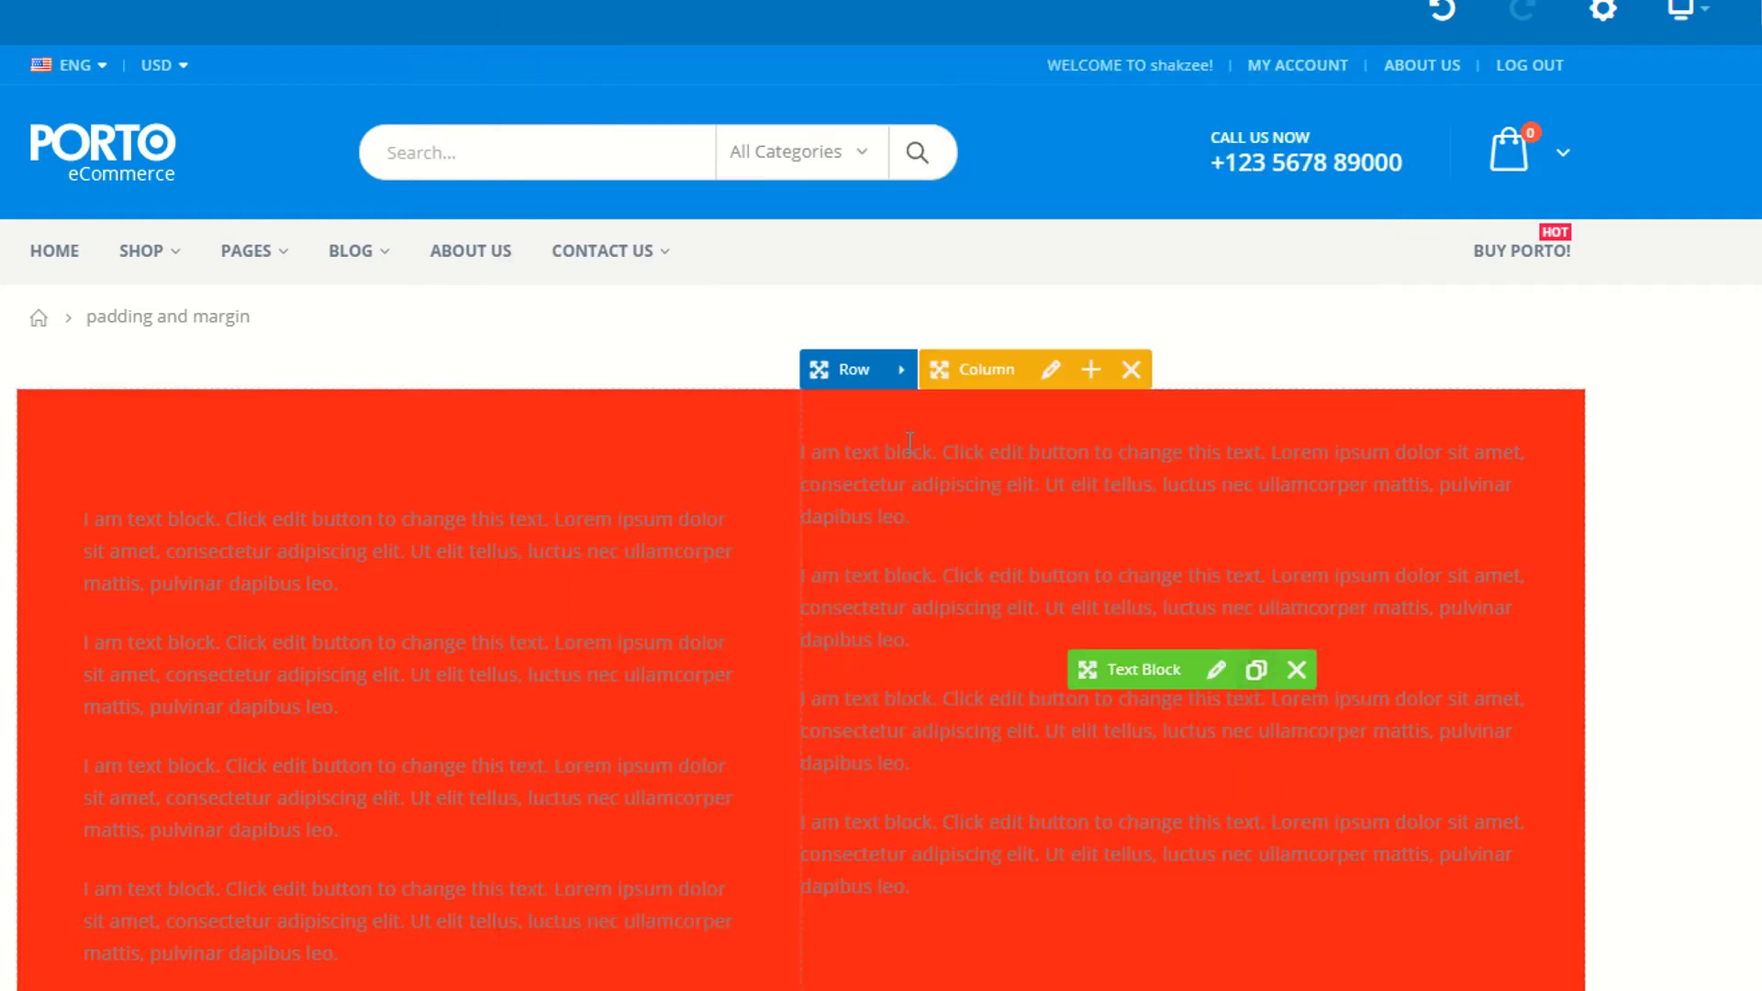
# Set the right column's text block padding to 20 px on all four sides, save the changes and close the settings
pyautogui.click(1216, 670)
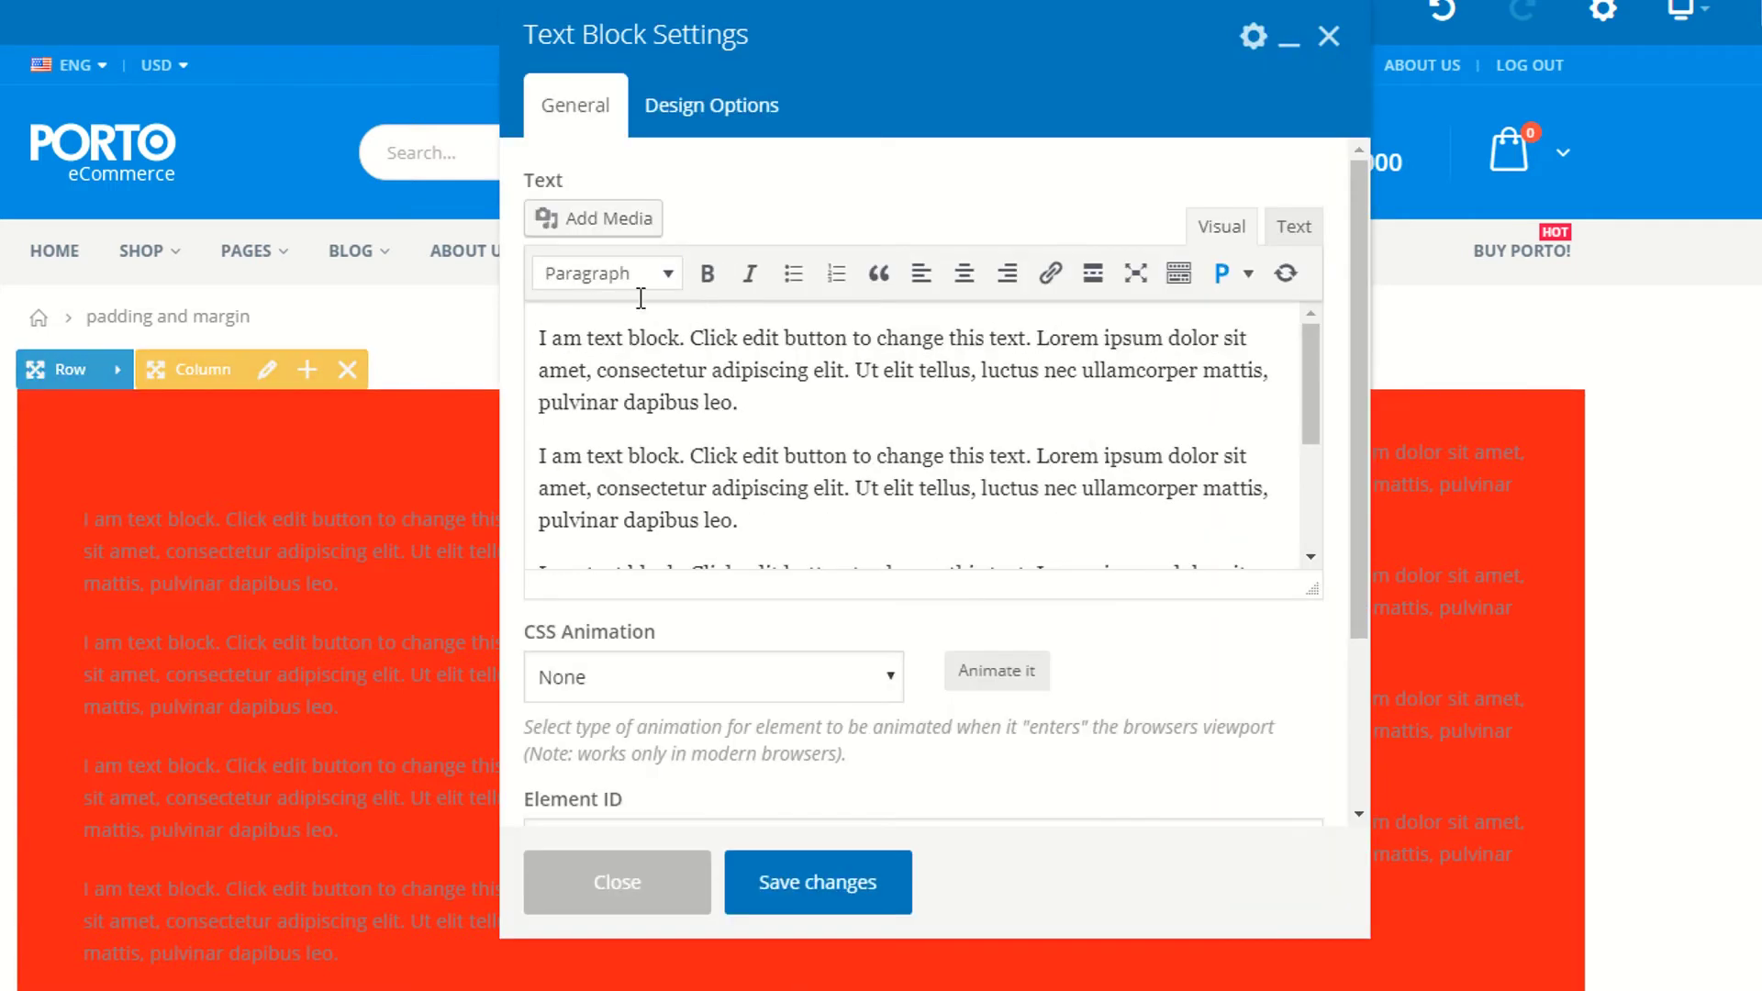
pyautogui.click(707, 106)
pyautogui.click(740, 355)
pyautogui.write('20')
pyautogui.press('Tab')
pyautogui.write('2020')
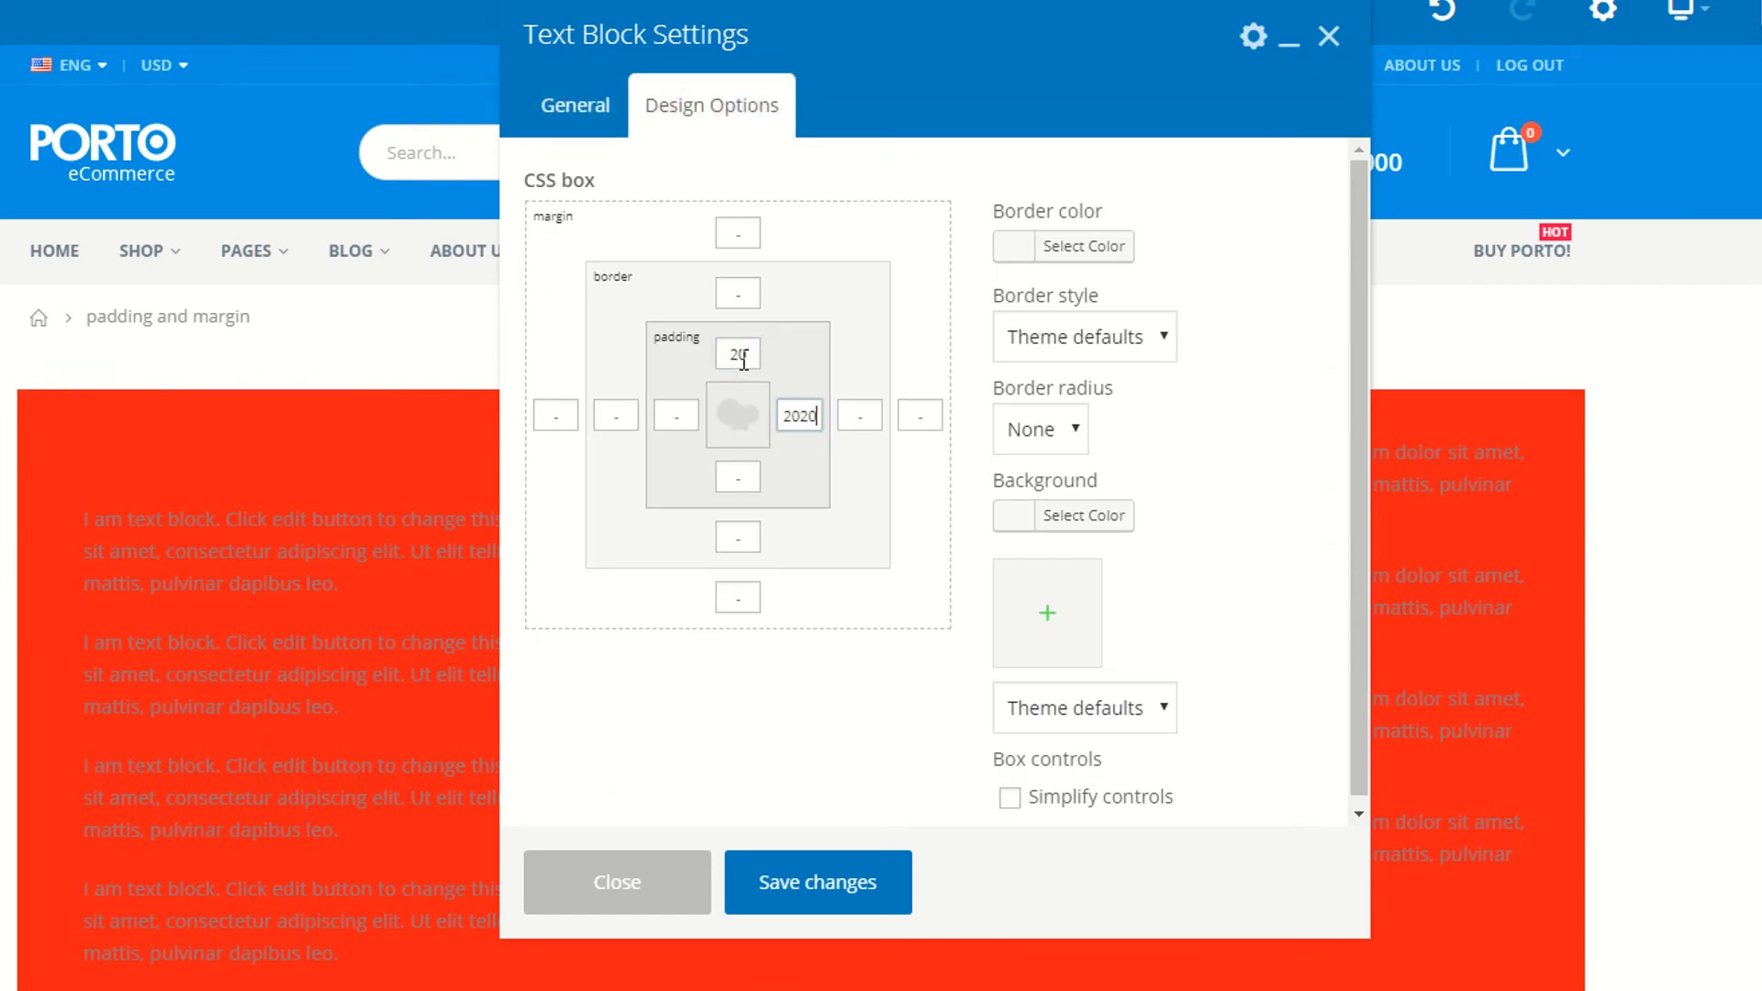
pyautogui.press('BackSpace')
pyautogui.press('BackSpace')
pyautogui.press('Tab')
pyautogui.write('5')
pyautogui.press('BackSpace')
pyautogui.write('20')
pyautogui.press('Tab')
pyautogui.write('20')
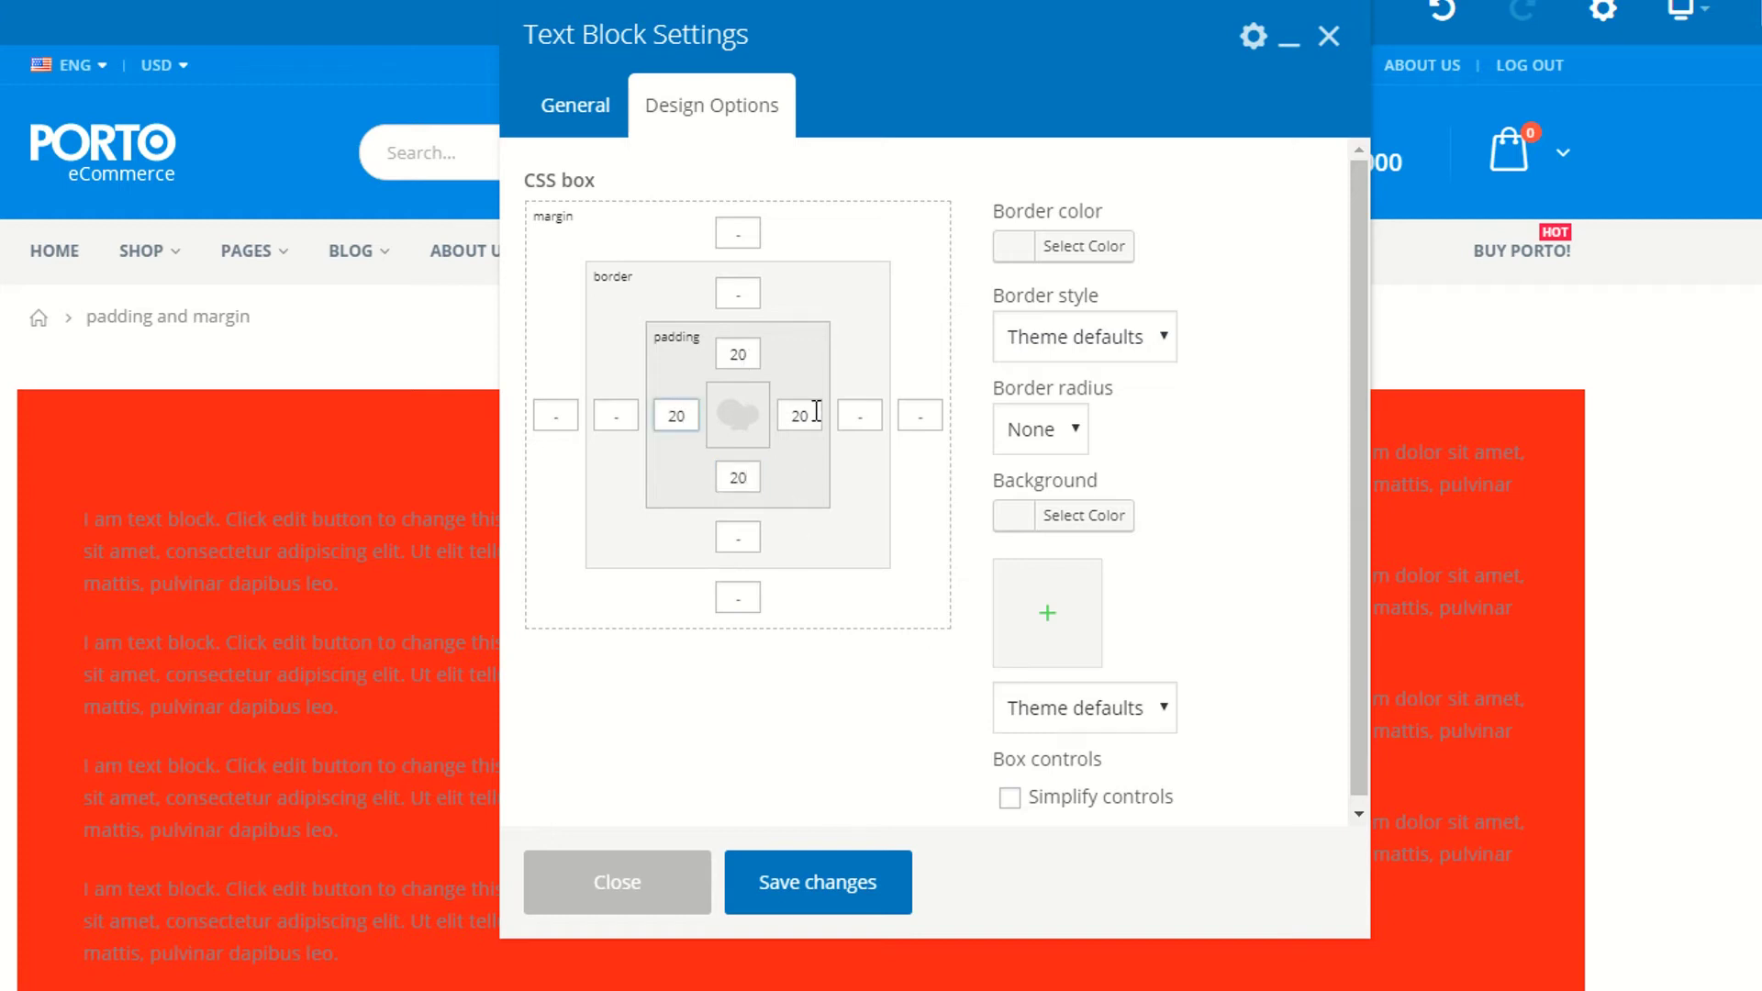
pyautogui.click(807, 887)
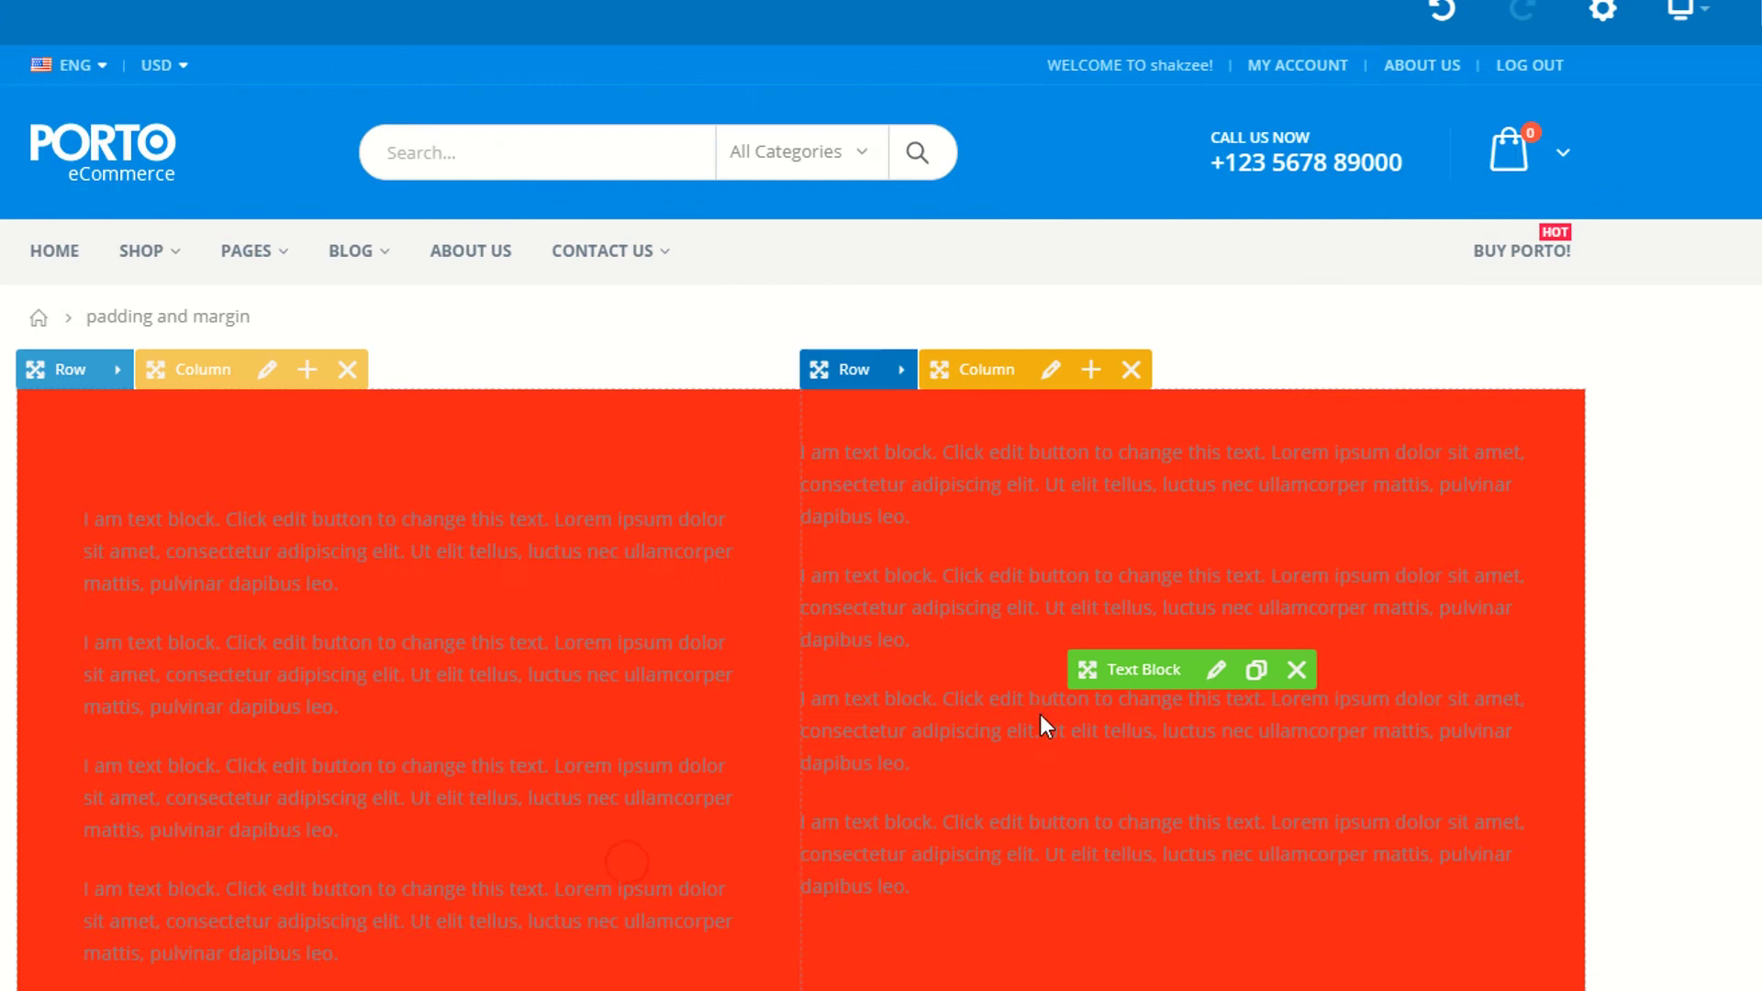
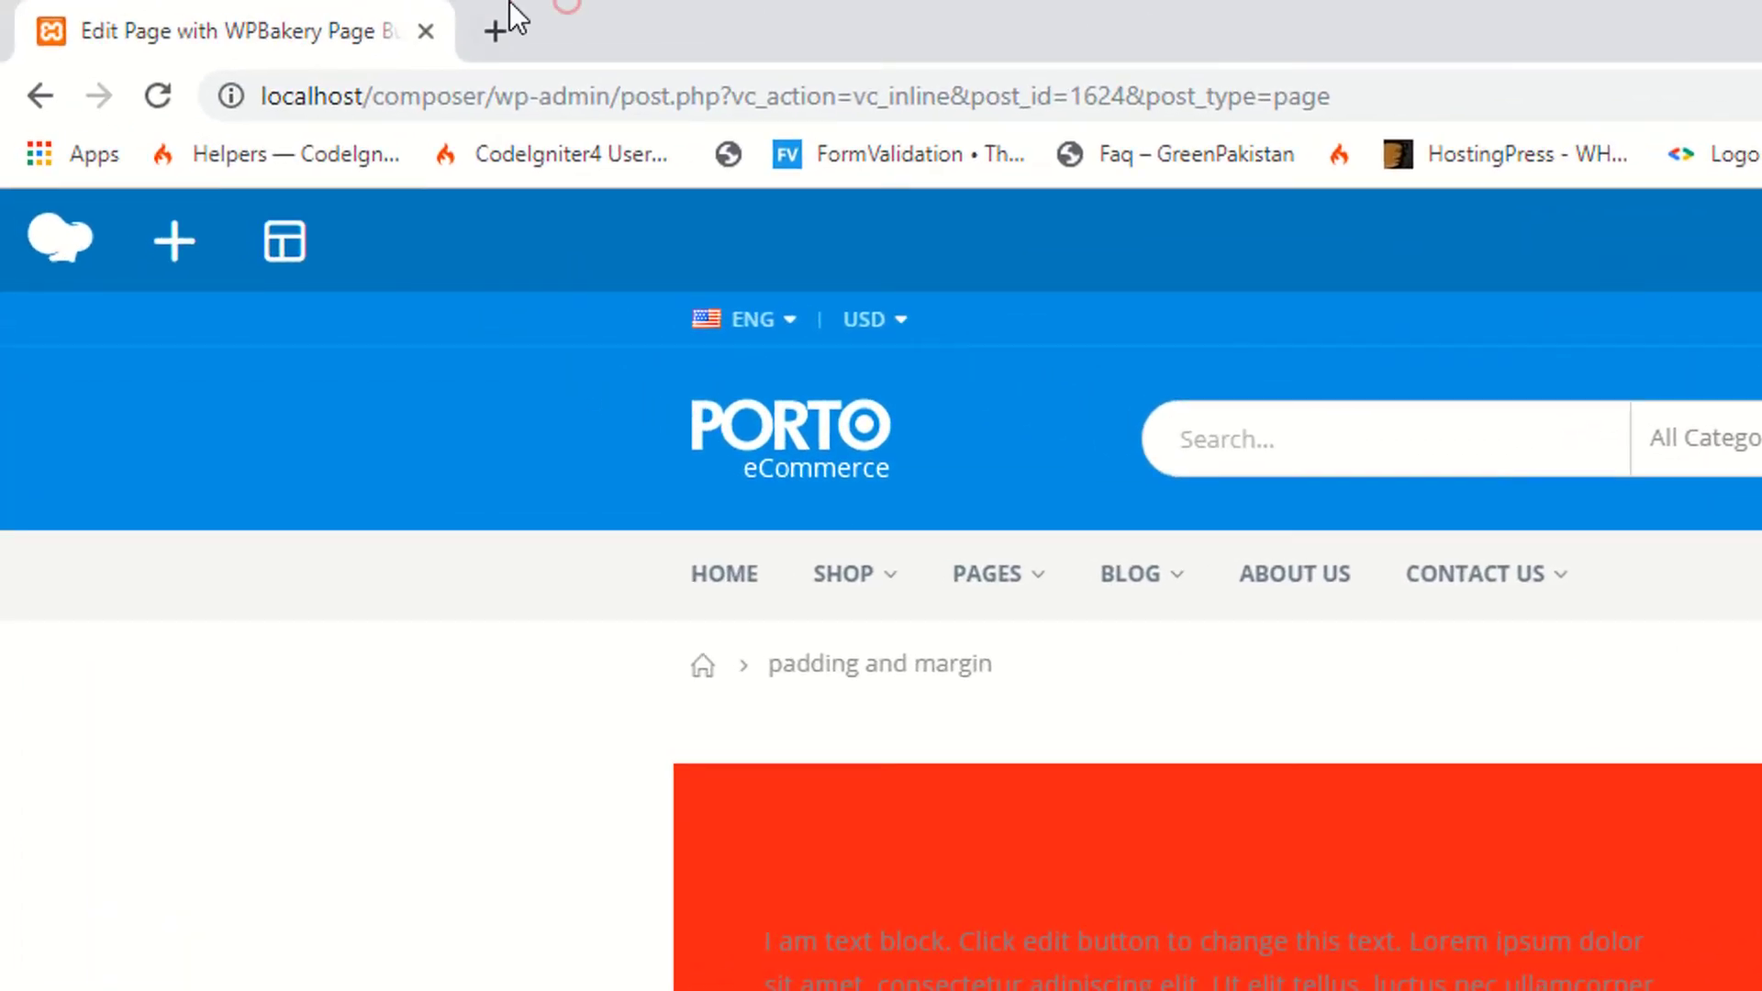
# Load localhost/composer in a new browser tab and return to the page being edited in WPBakery
pyautogui.click(495, 31)
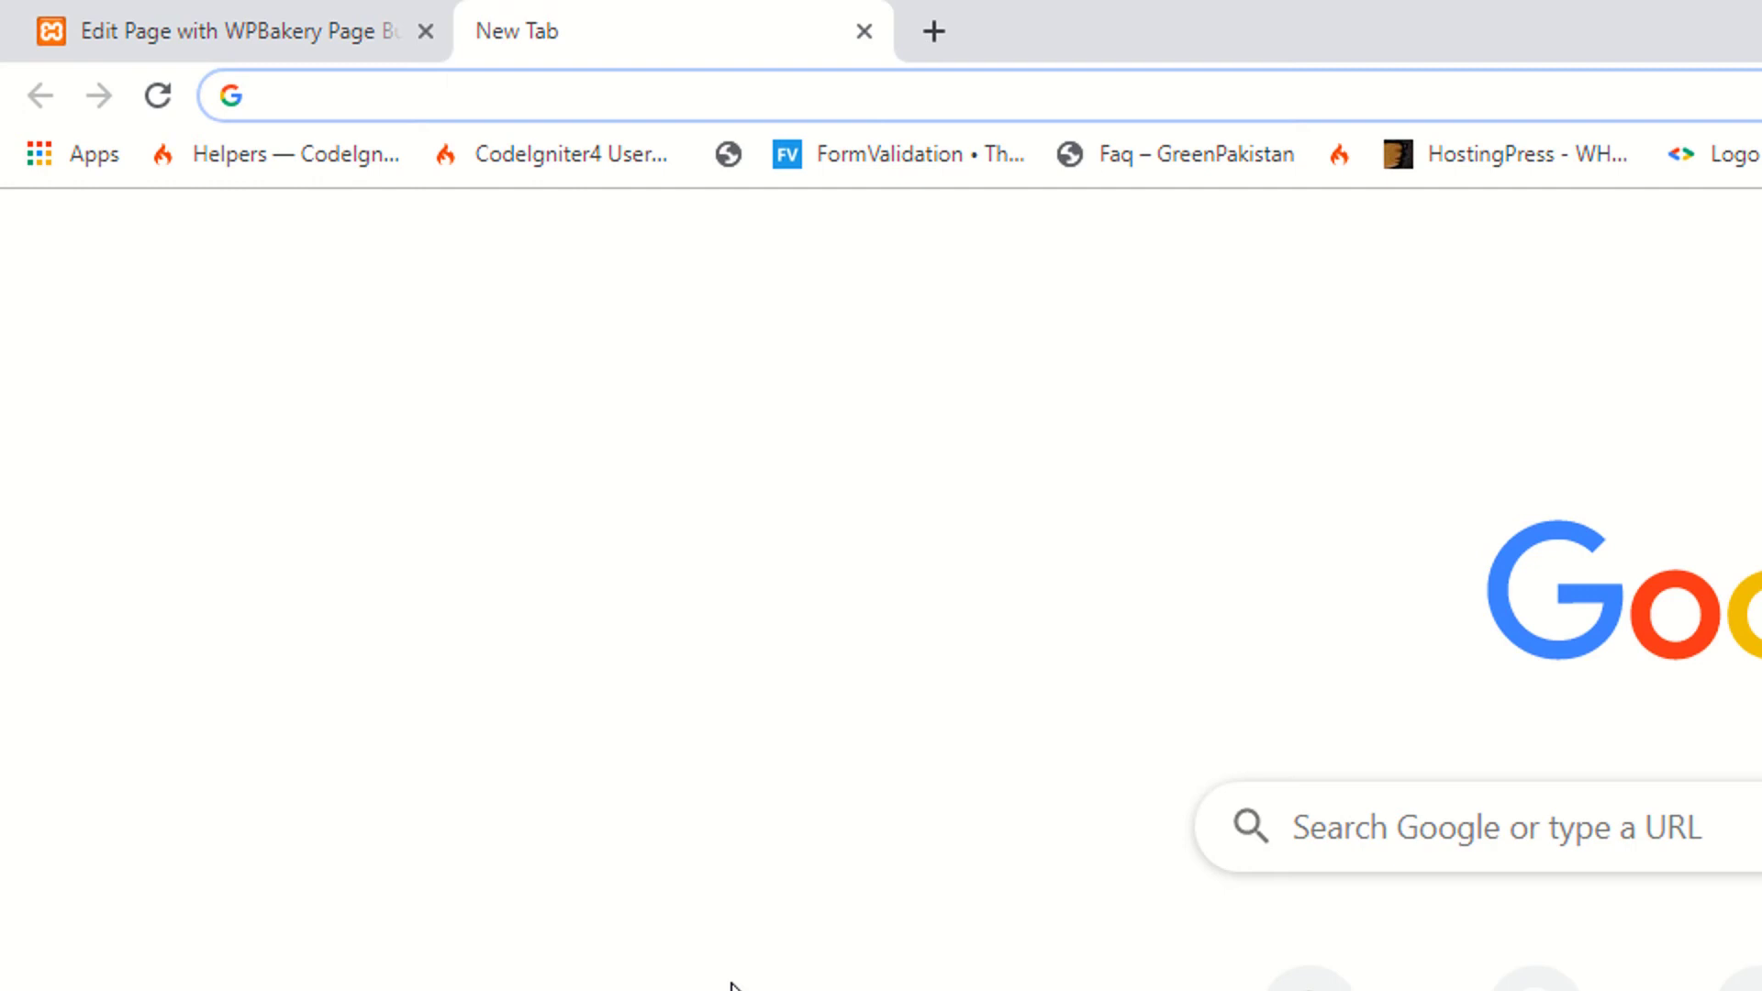
pyautogui.write('lo')
pyautogui.press('Right')
pyautogui.press('BackSpace')
pyautogui.press('BackSpace')
pyautogui.press('BackSpace')
pyautogui.press('BackSpace')
pyautogui.press('BackSpace')
pyautogui.press('BackSpace')
pyautogui.press('BackSpace')
pyautogui.press('BackSpace')
pyautogui.press('BackSpace')
pyautogui.press('BackSpace')
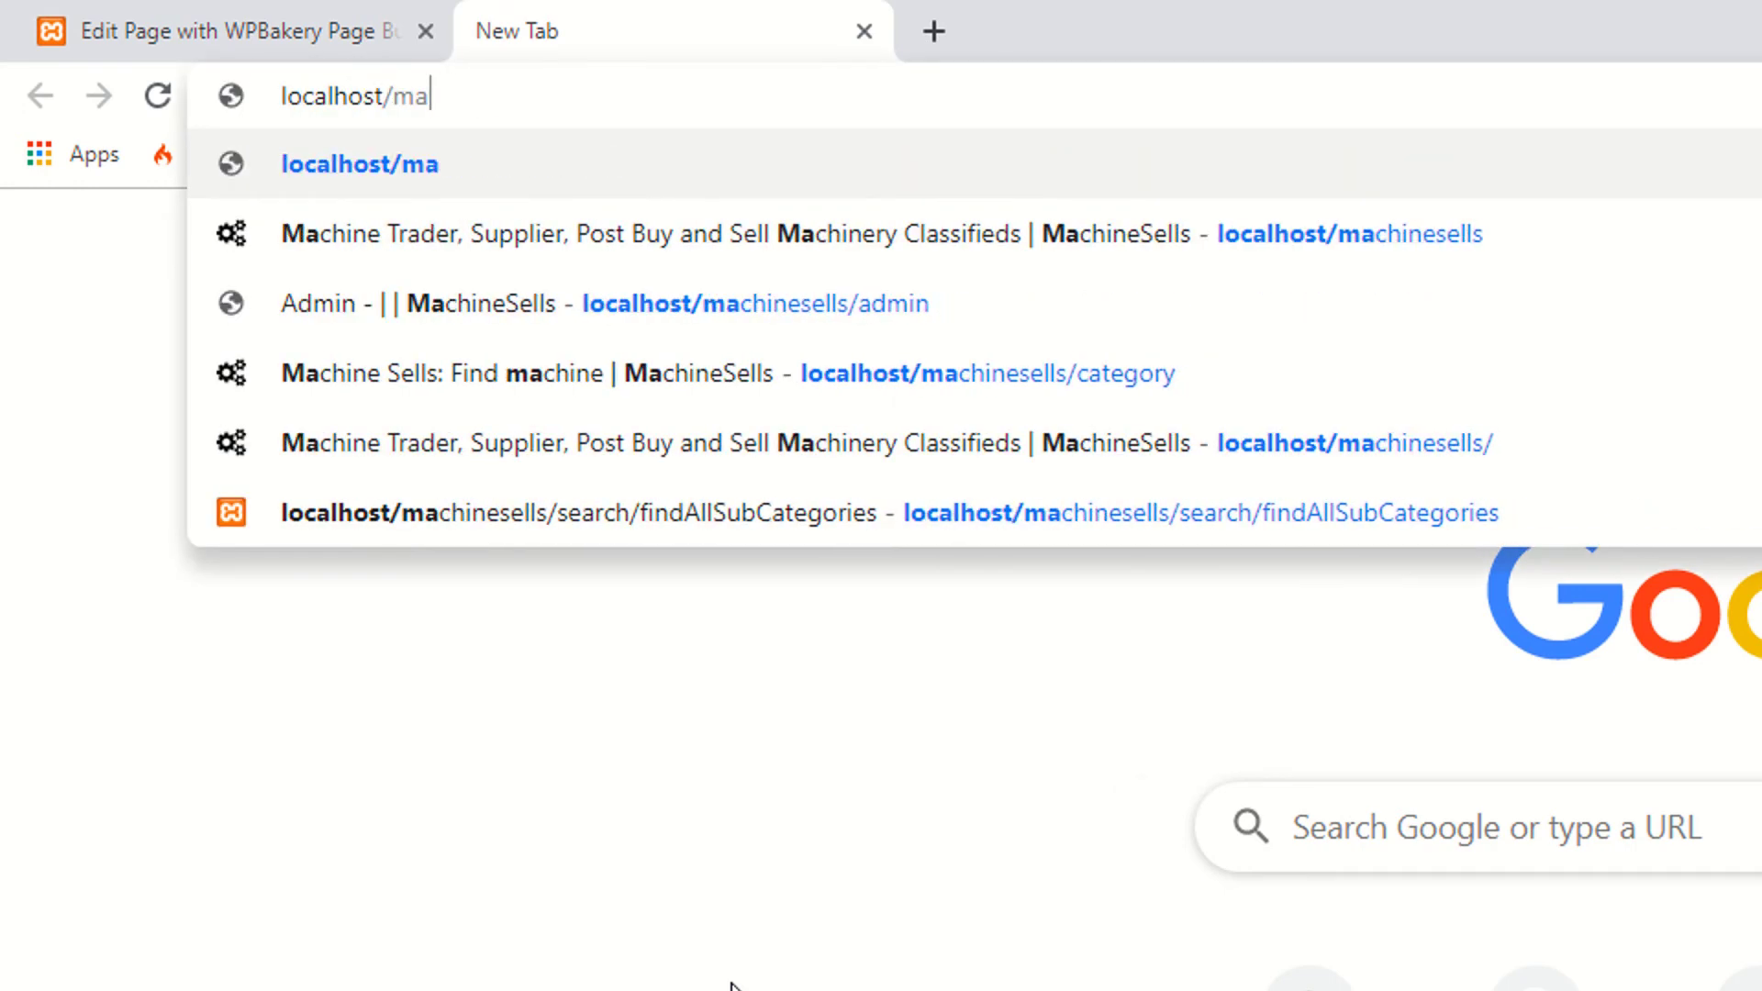
pyautogui.press('BackSpace')
pyautogui.press('BackSpace')
pyautogui.write('co')
pyautogui.press('Return')
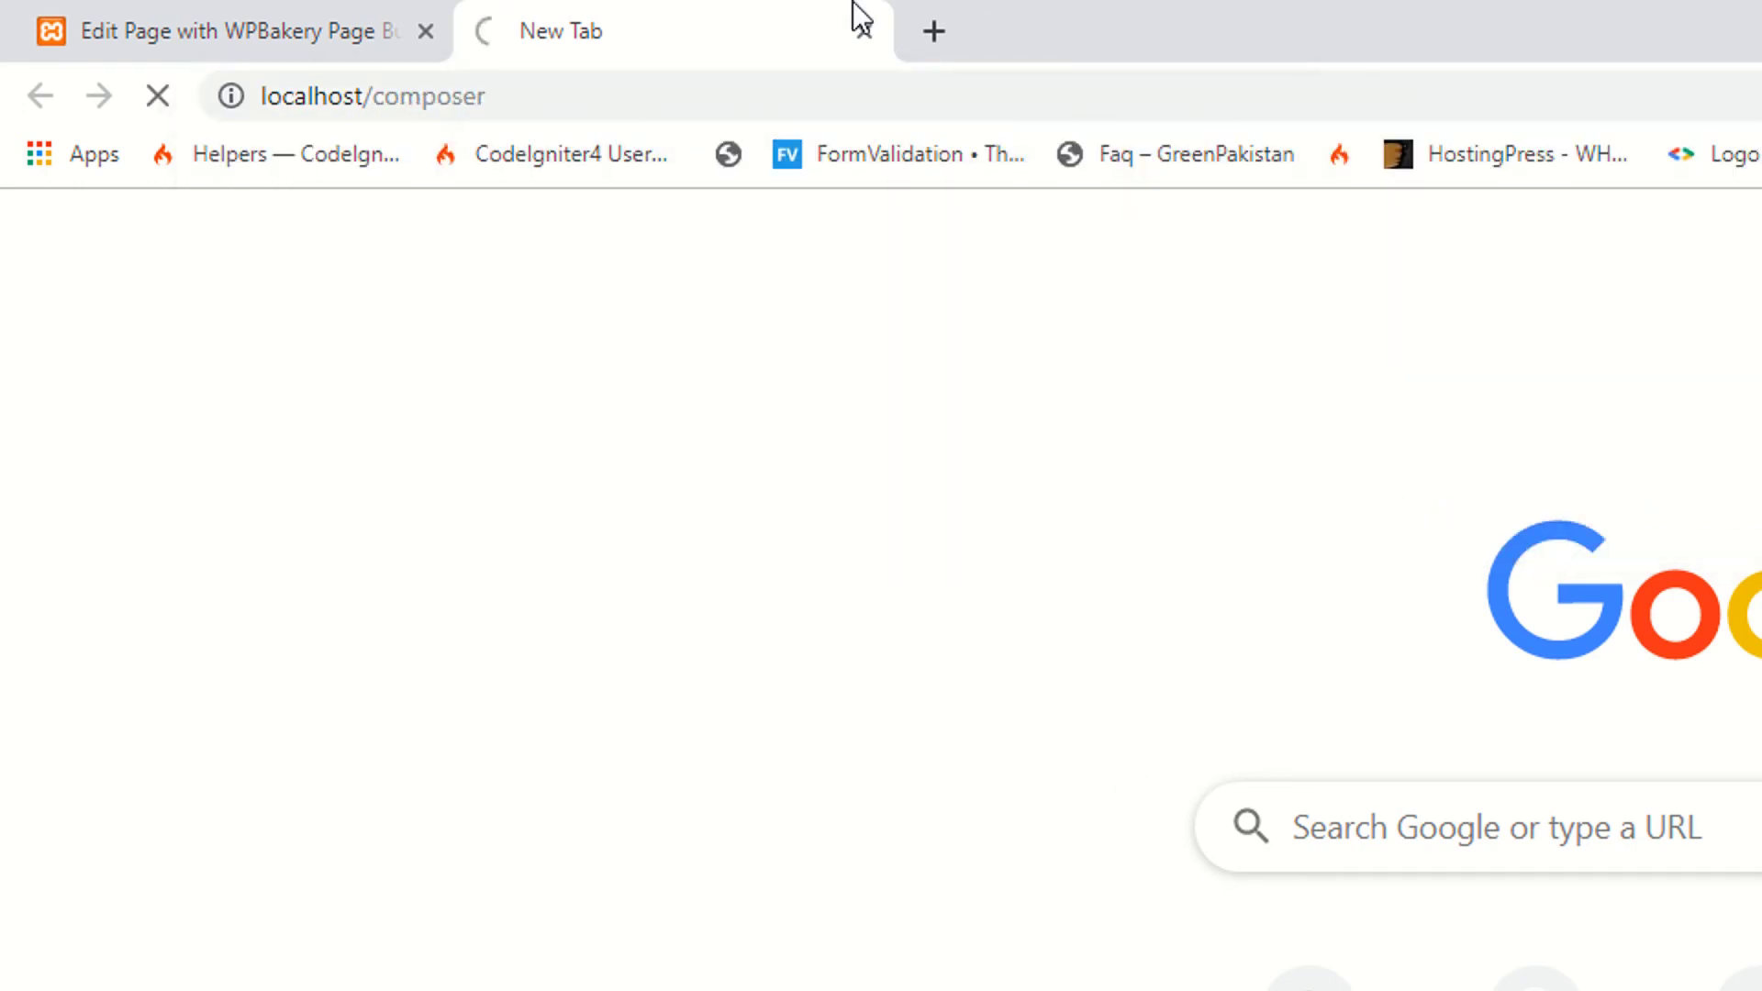
pyautogui.click(317, 20)
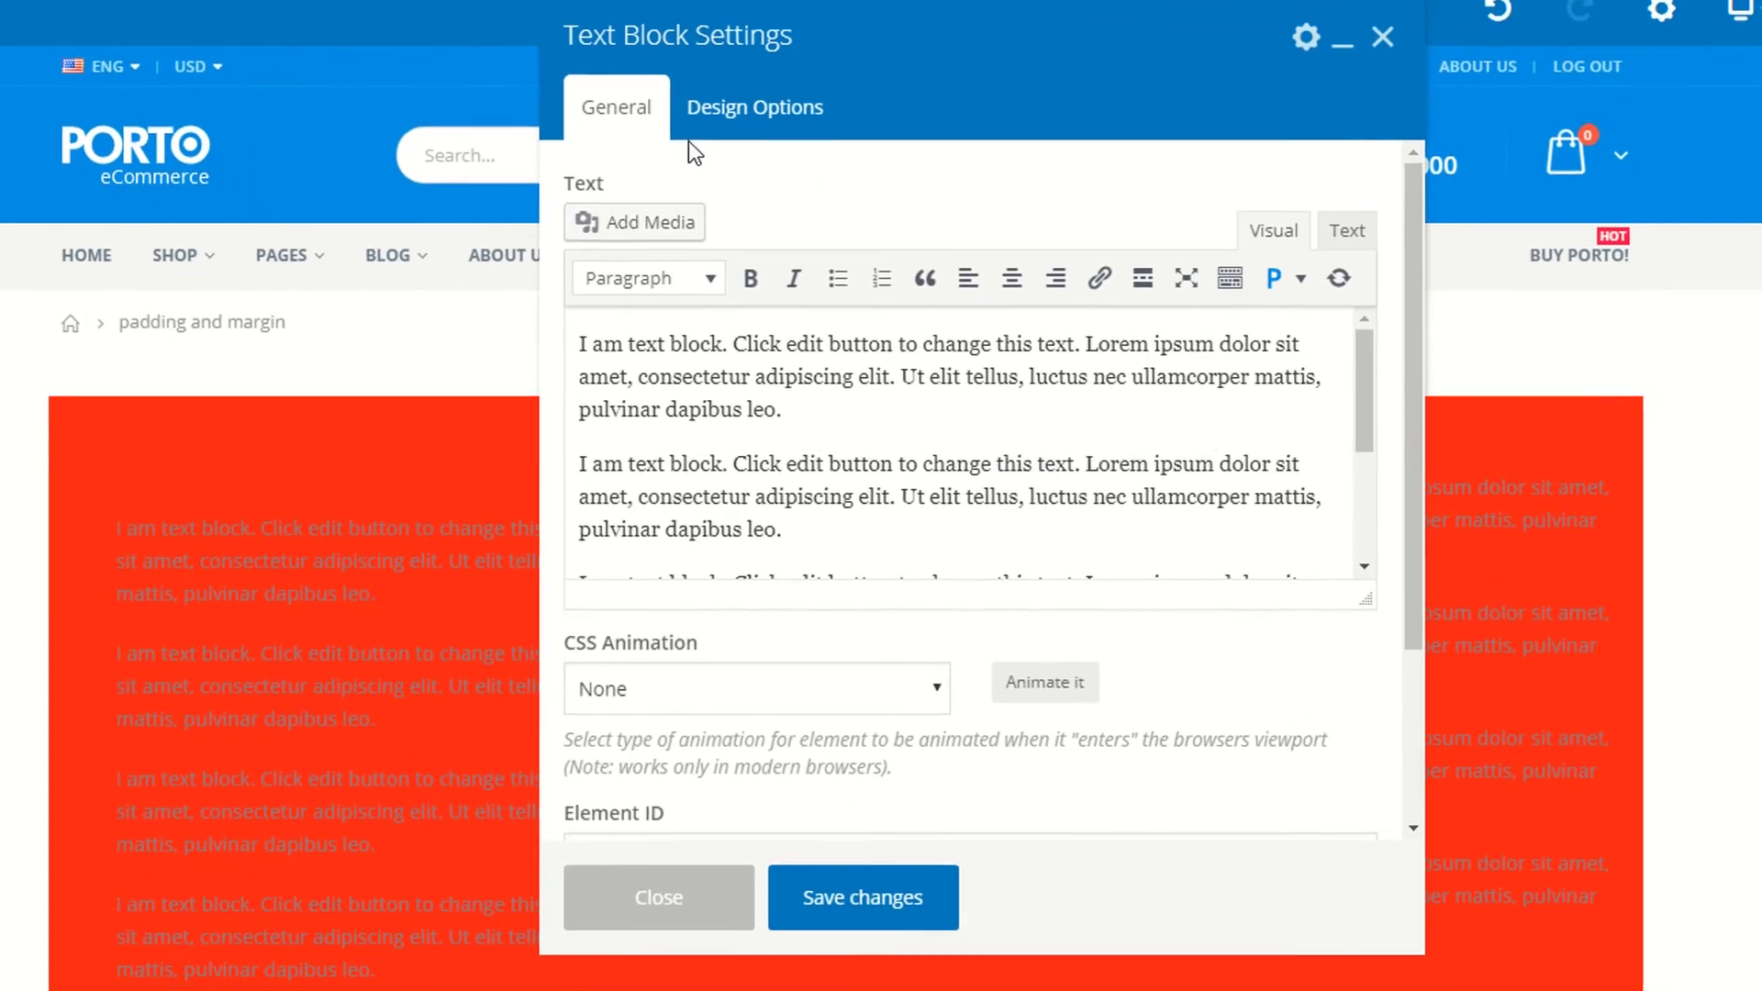
# Clear the padding on all four sides of the right column's text block and save the changes
pyautogui.click(693, 362)
pyautogui.click(776, 335)
pyautogui.press('Tab')
pyautogui.press('BackSpace')
pyautogui.press('Tab')
pyautogui.press('BackSpace')
pyautogui.press('Tab')
pyautogui.press('BackSpace')
pyautogui.press('Tab')
pyautogui.press('Tab')
pyautogui.click(766, 358)
pyautogui.doubleClick(766, 358)
pyautogui.press('BackSpace')
pyautogui.click(900, 903)
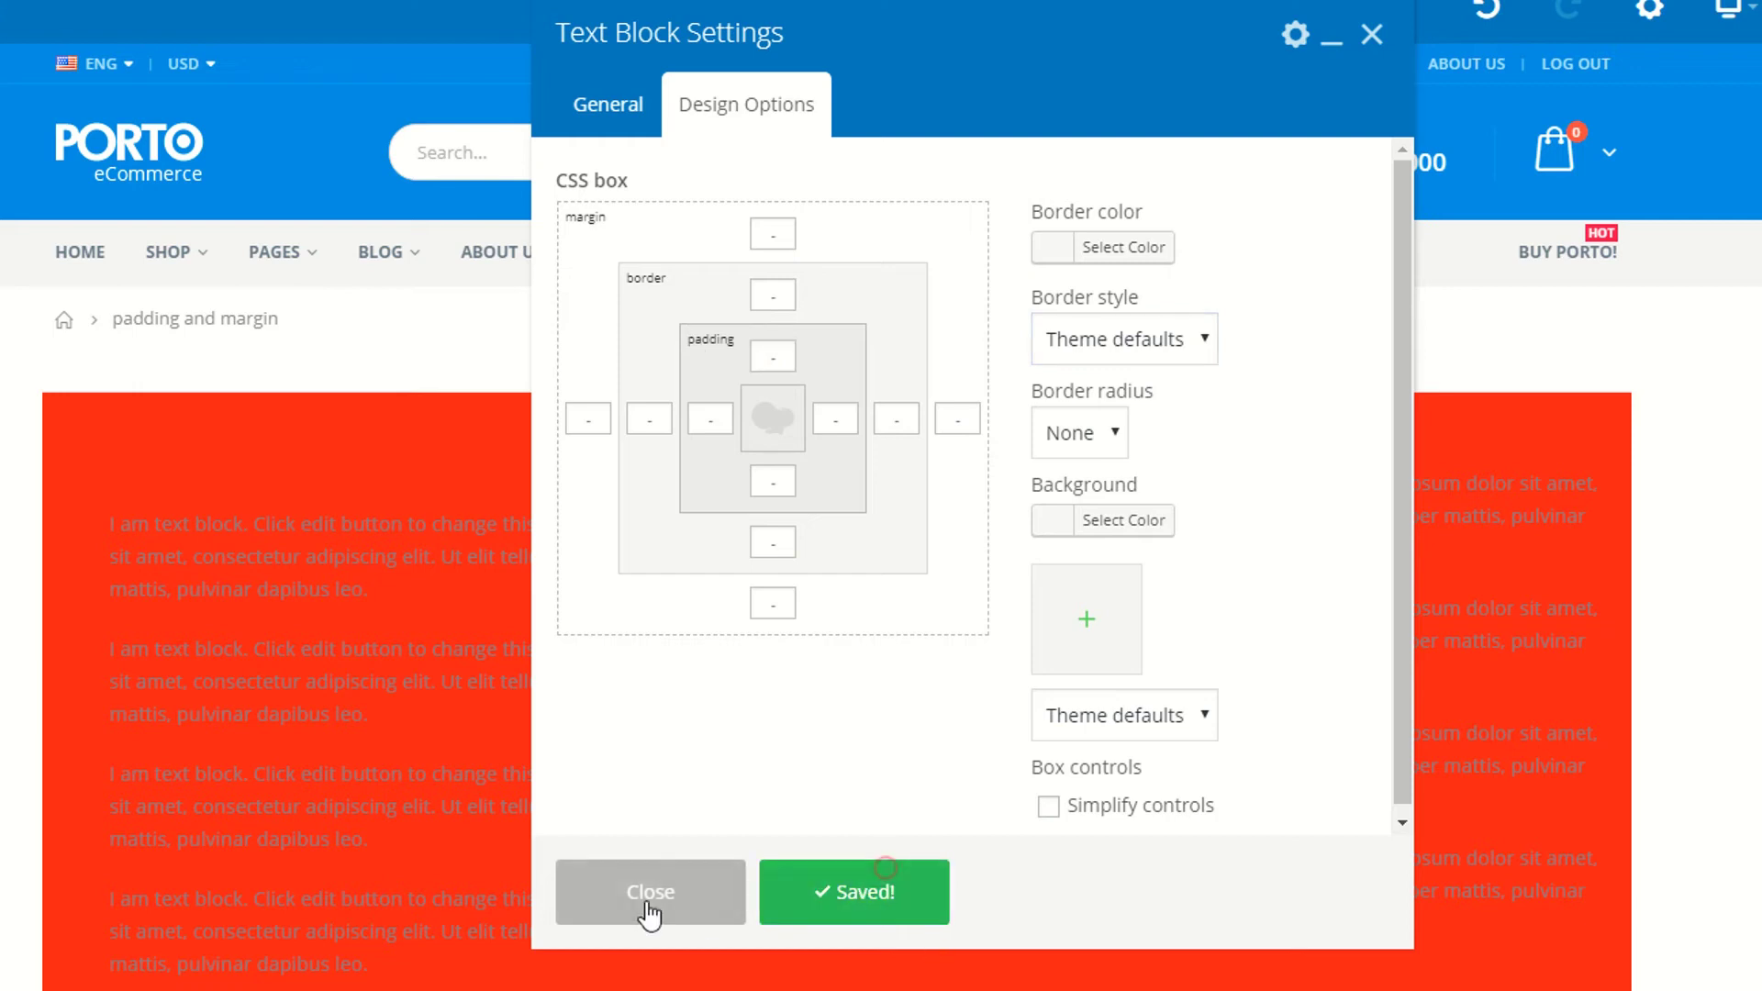
# Clear the left column's padding in its design options and save the changes
pyautogui.click(295, 372)
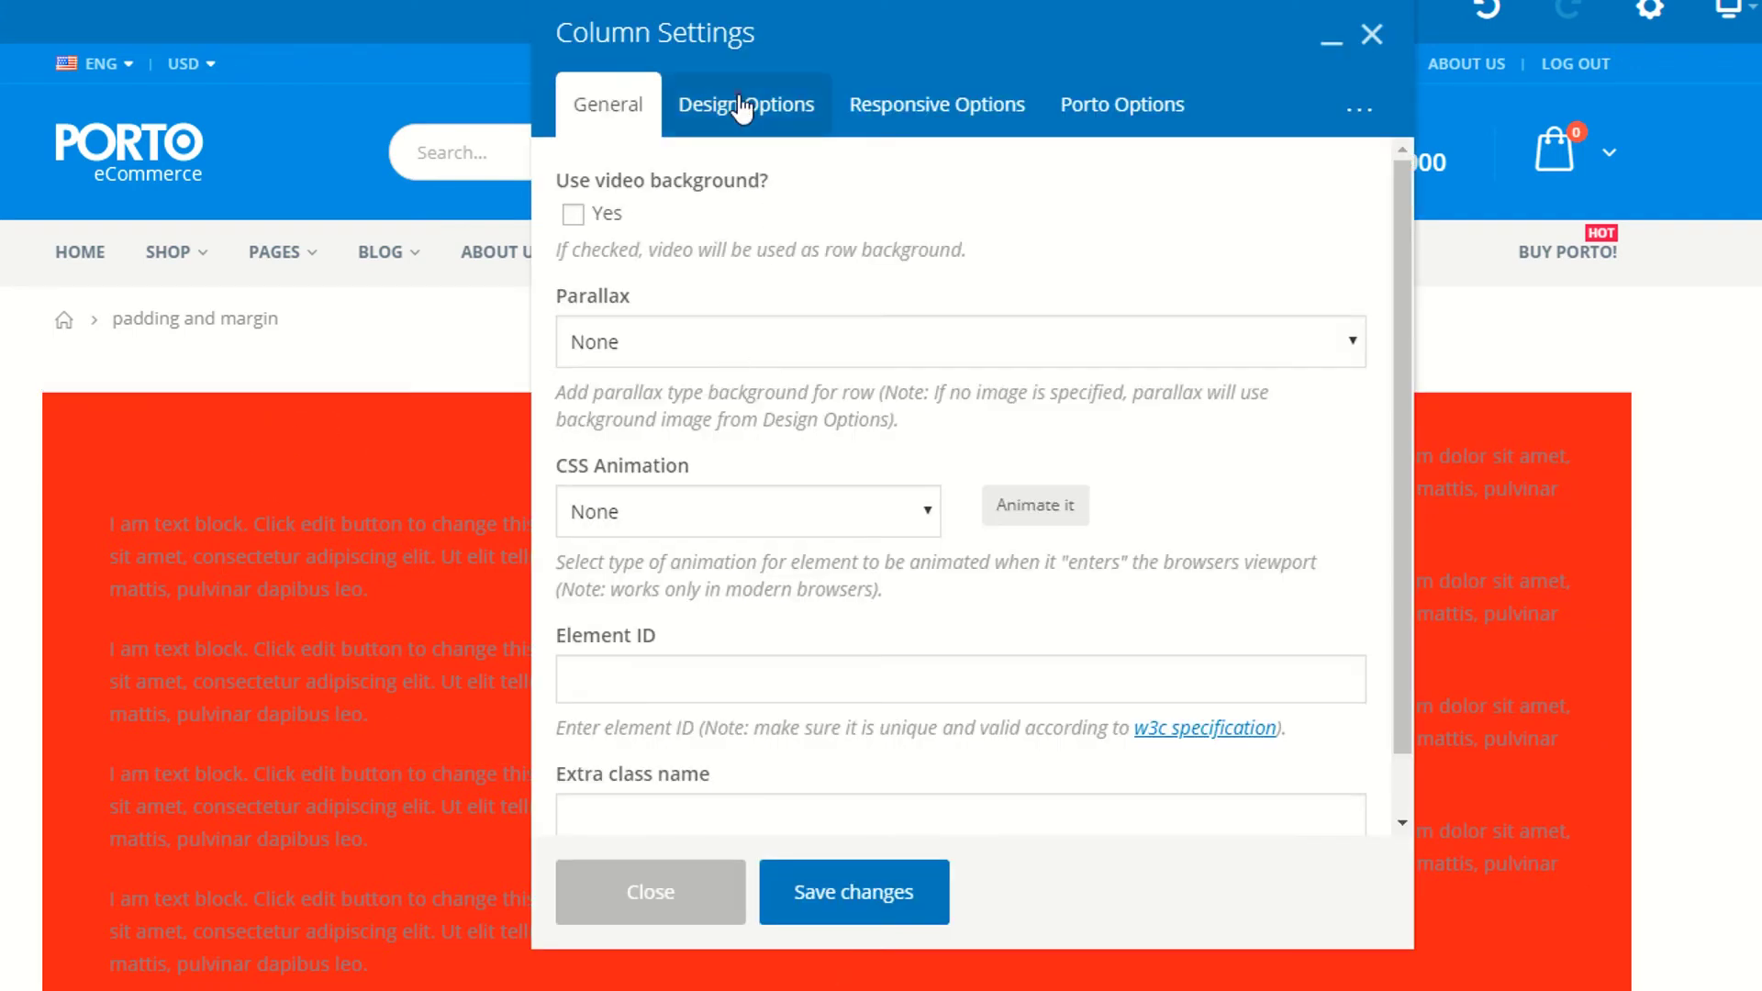
pyautogui.click(744, 105)
pyautogui.click(835, 419)
pyautogui.hotkey('shift', 'Tab')
pyautogui.press('BackSpace')
pyautogui.press('Tab')
pyautogui.press('Tab')
pyautogui.doubleClick(773, 356)
pyautogui.press('BackSpace')
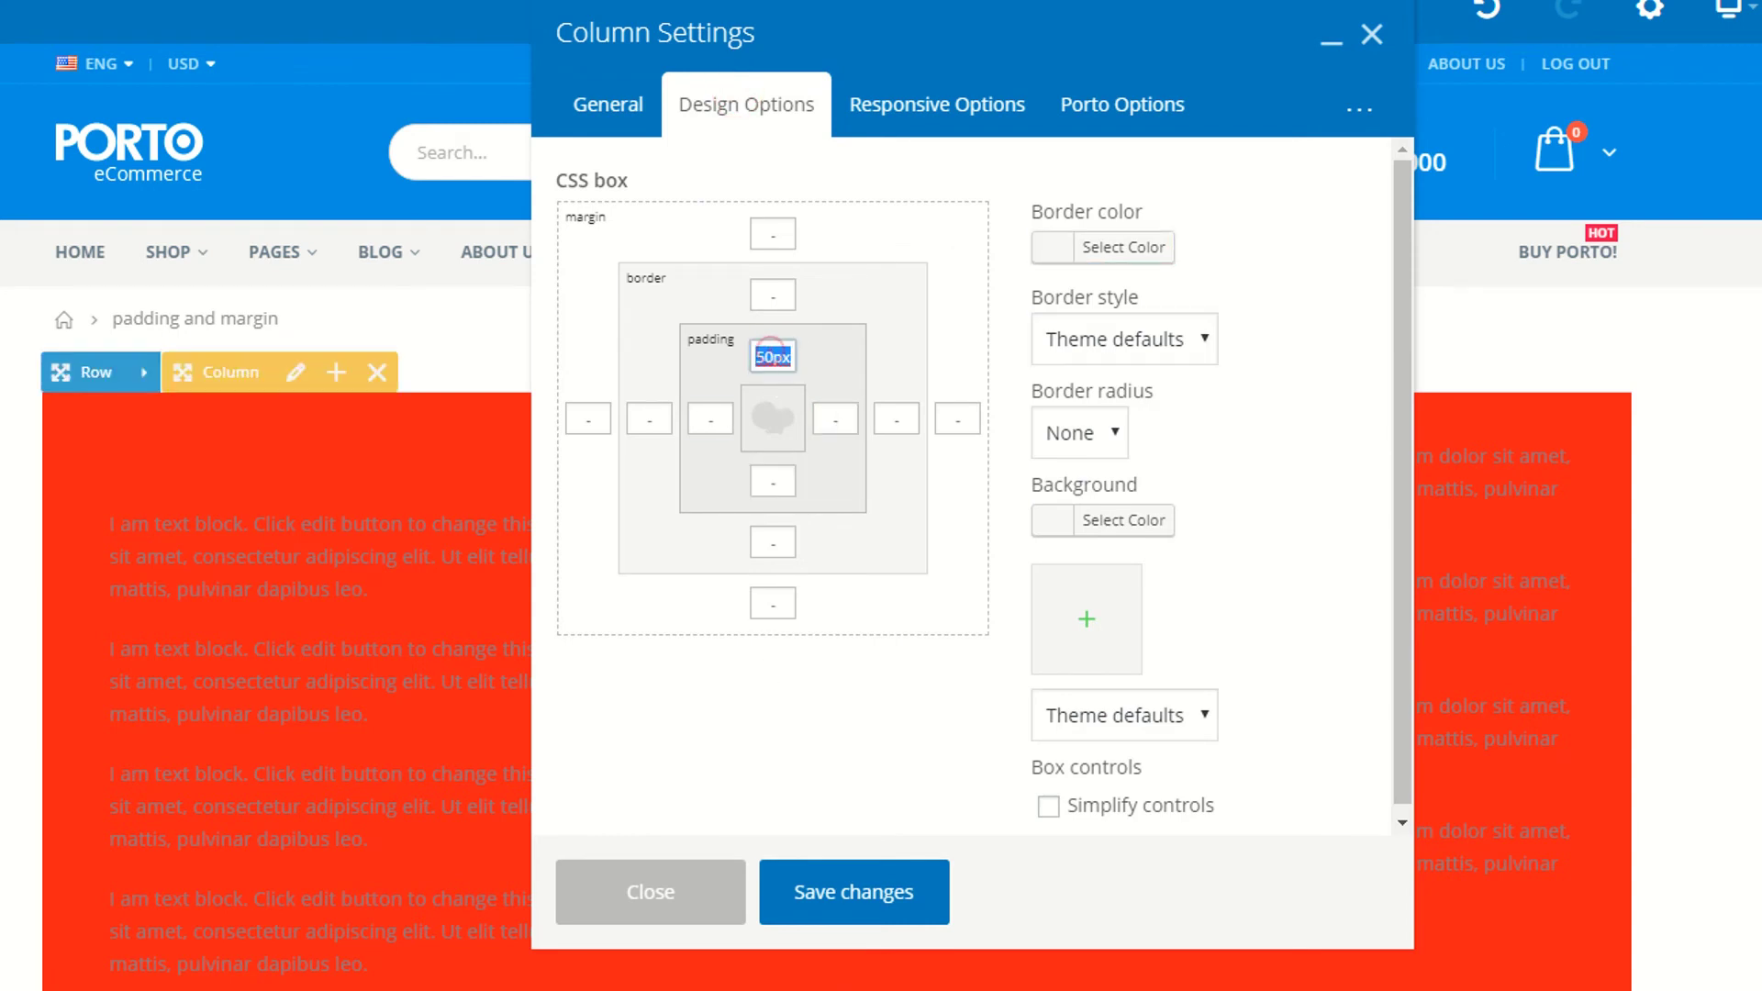
pyautogui.click(840, 922)
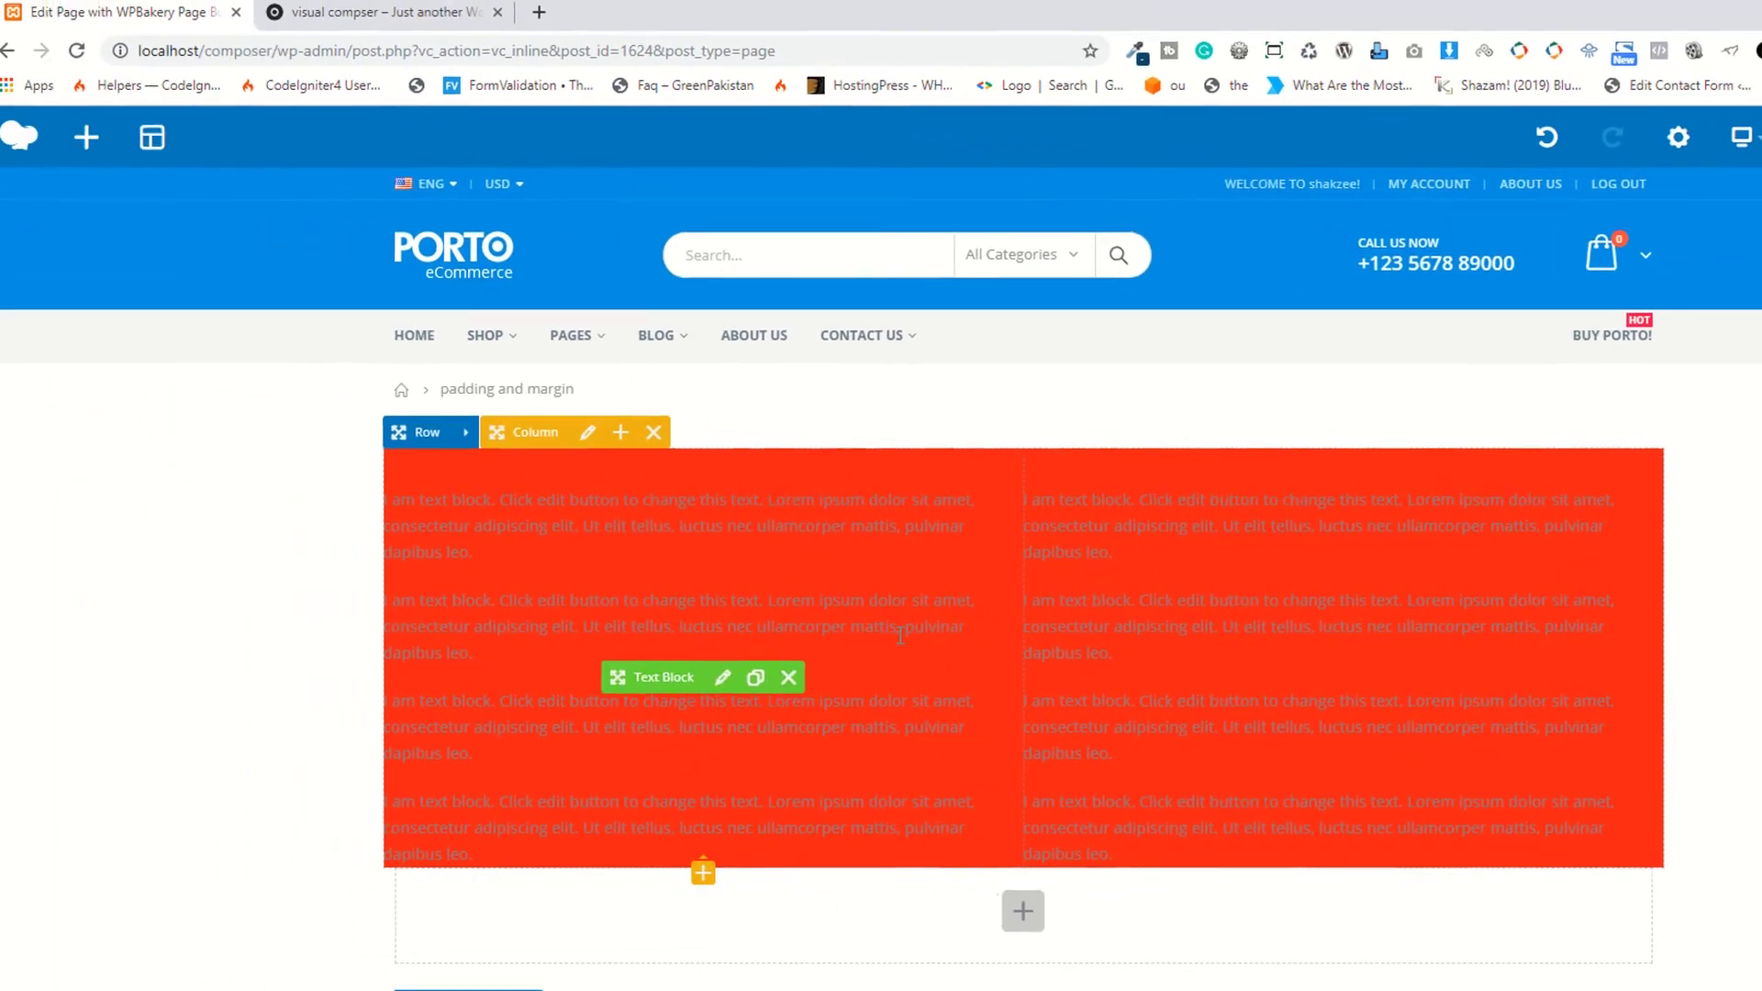
# Open the site's customizer at the Additional CSS section and return to the page being edited in WPBakery
pyautogui.click(385, 12)
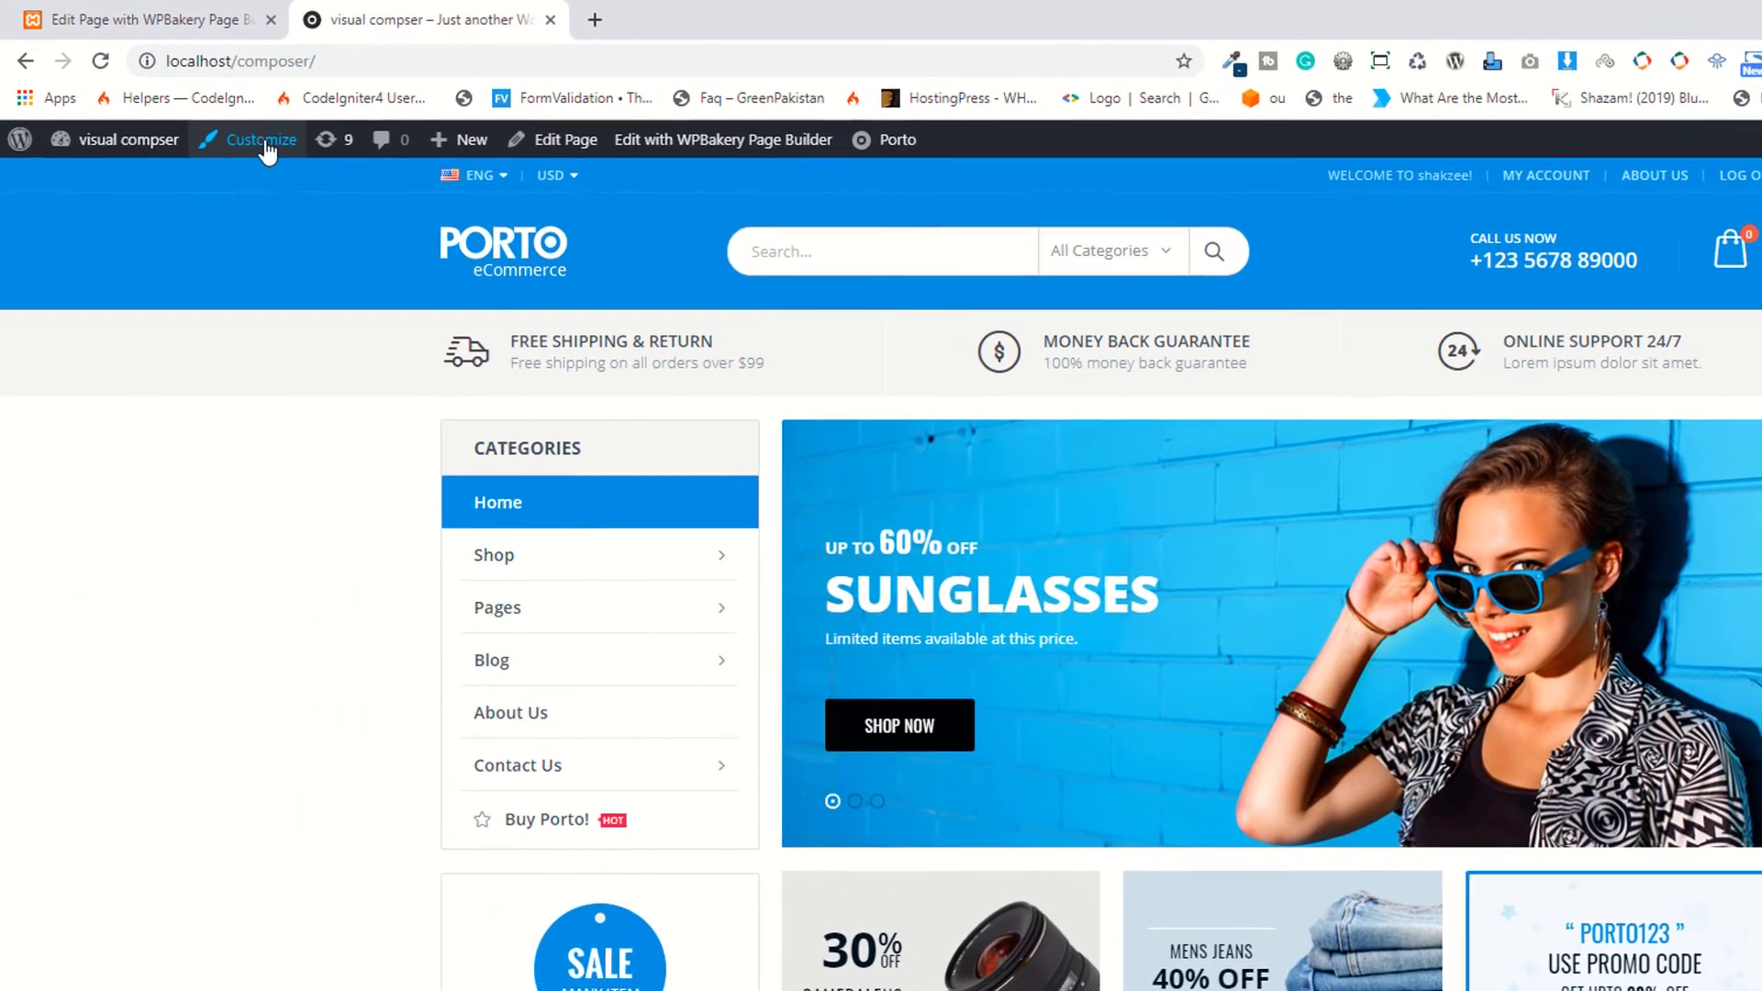
pyautogui.press('F5')
pyautogui.click(202, 18)
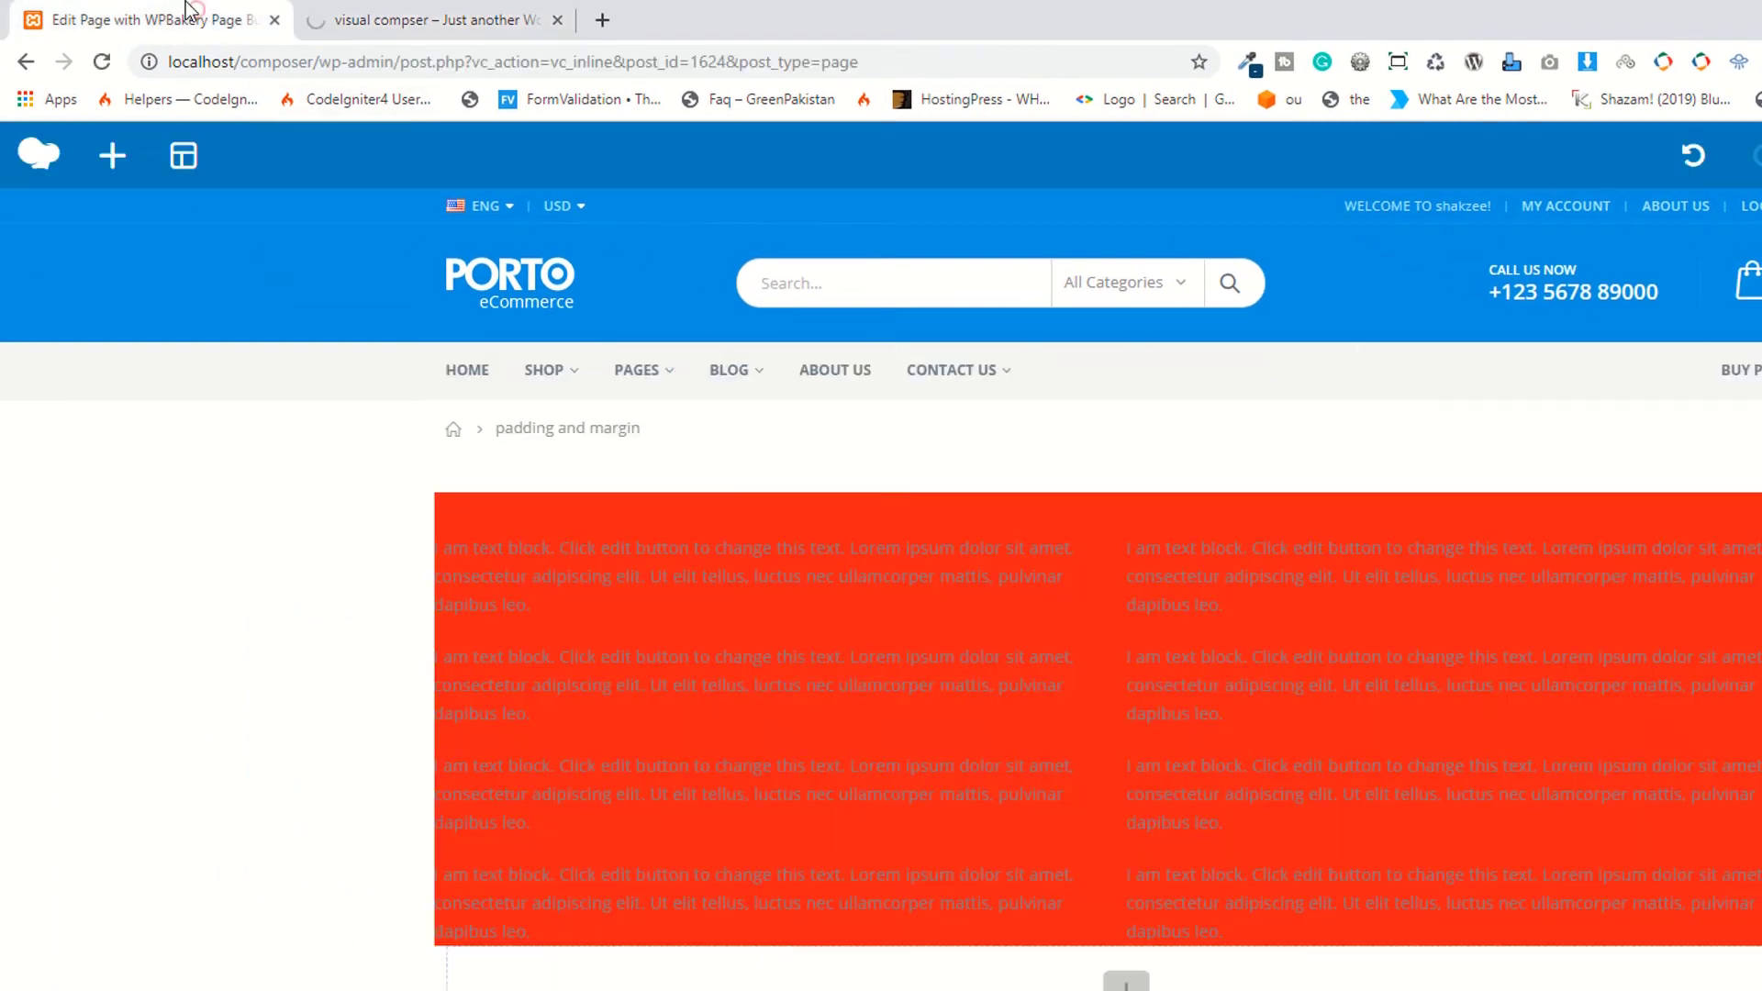
pyautogui.moveTo(202, 18); pyautogui.dragTo(417, 55)
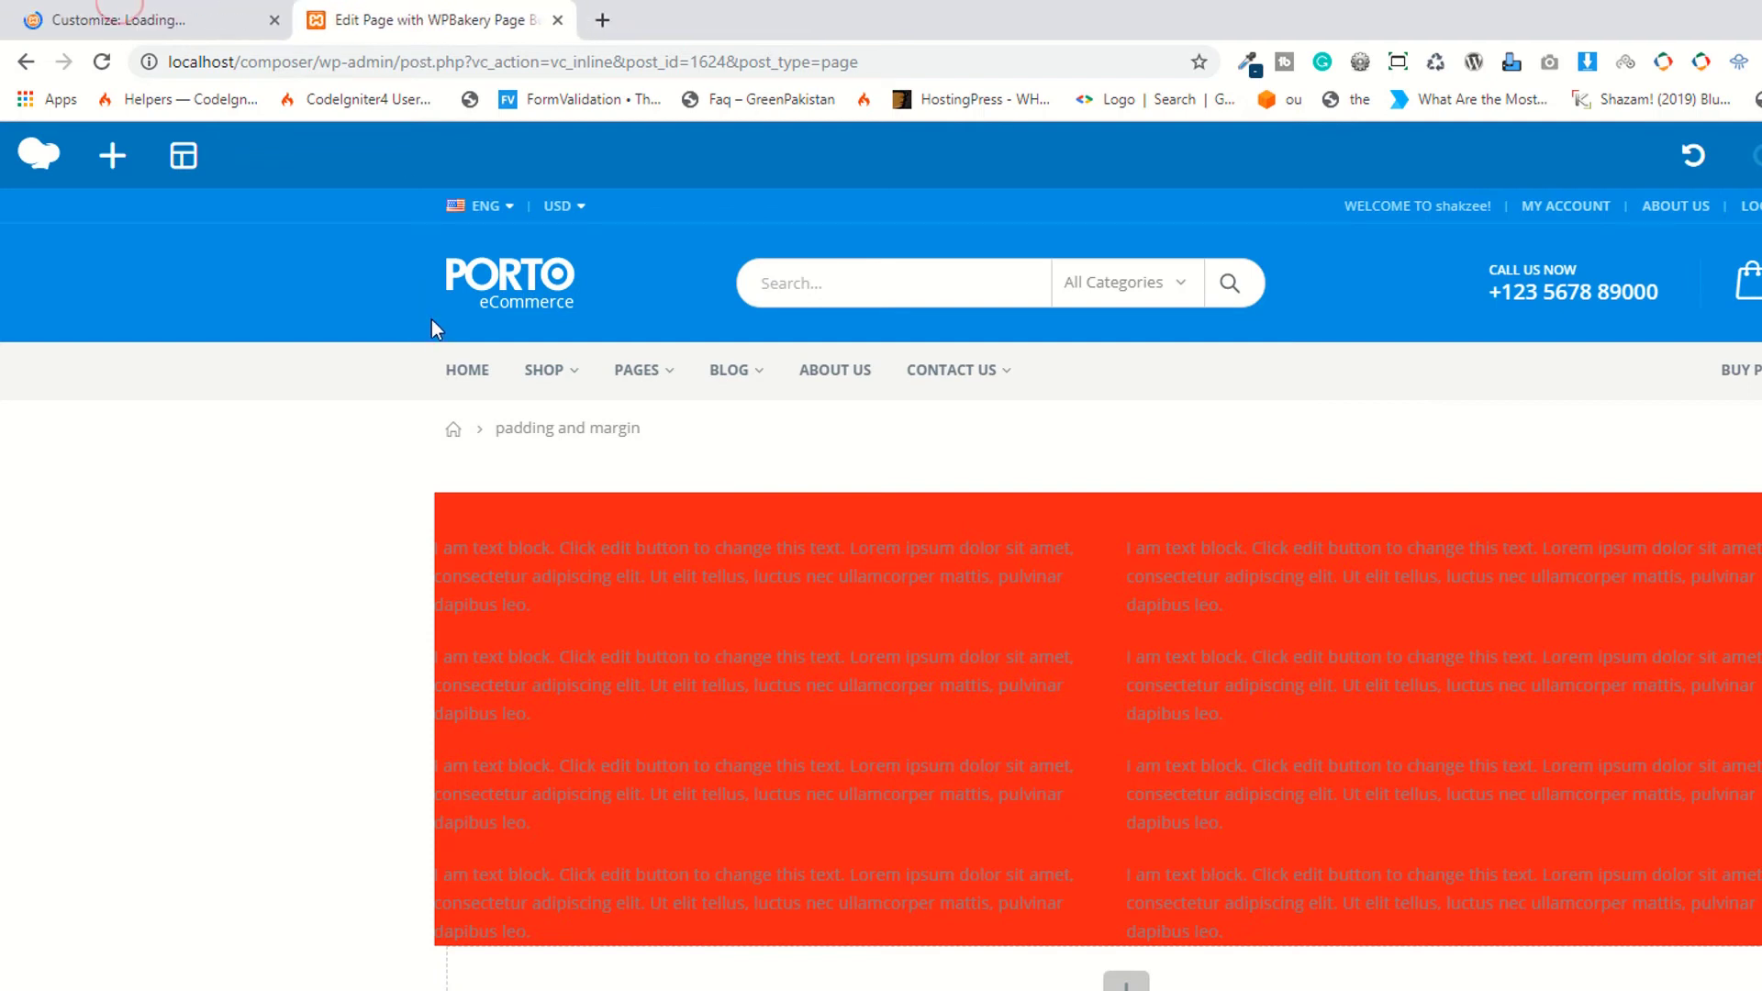
pyautogui.click(224, 14)
pyautogui.click(135, 655)
pyautogui.click(349, 19)
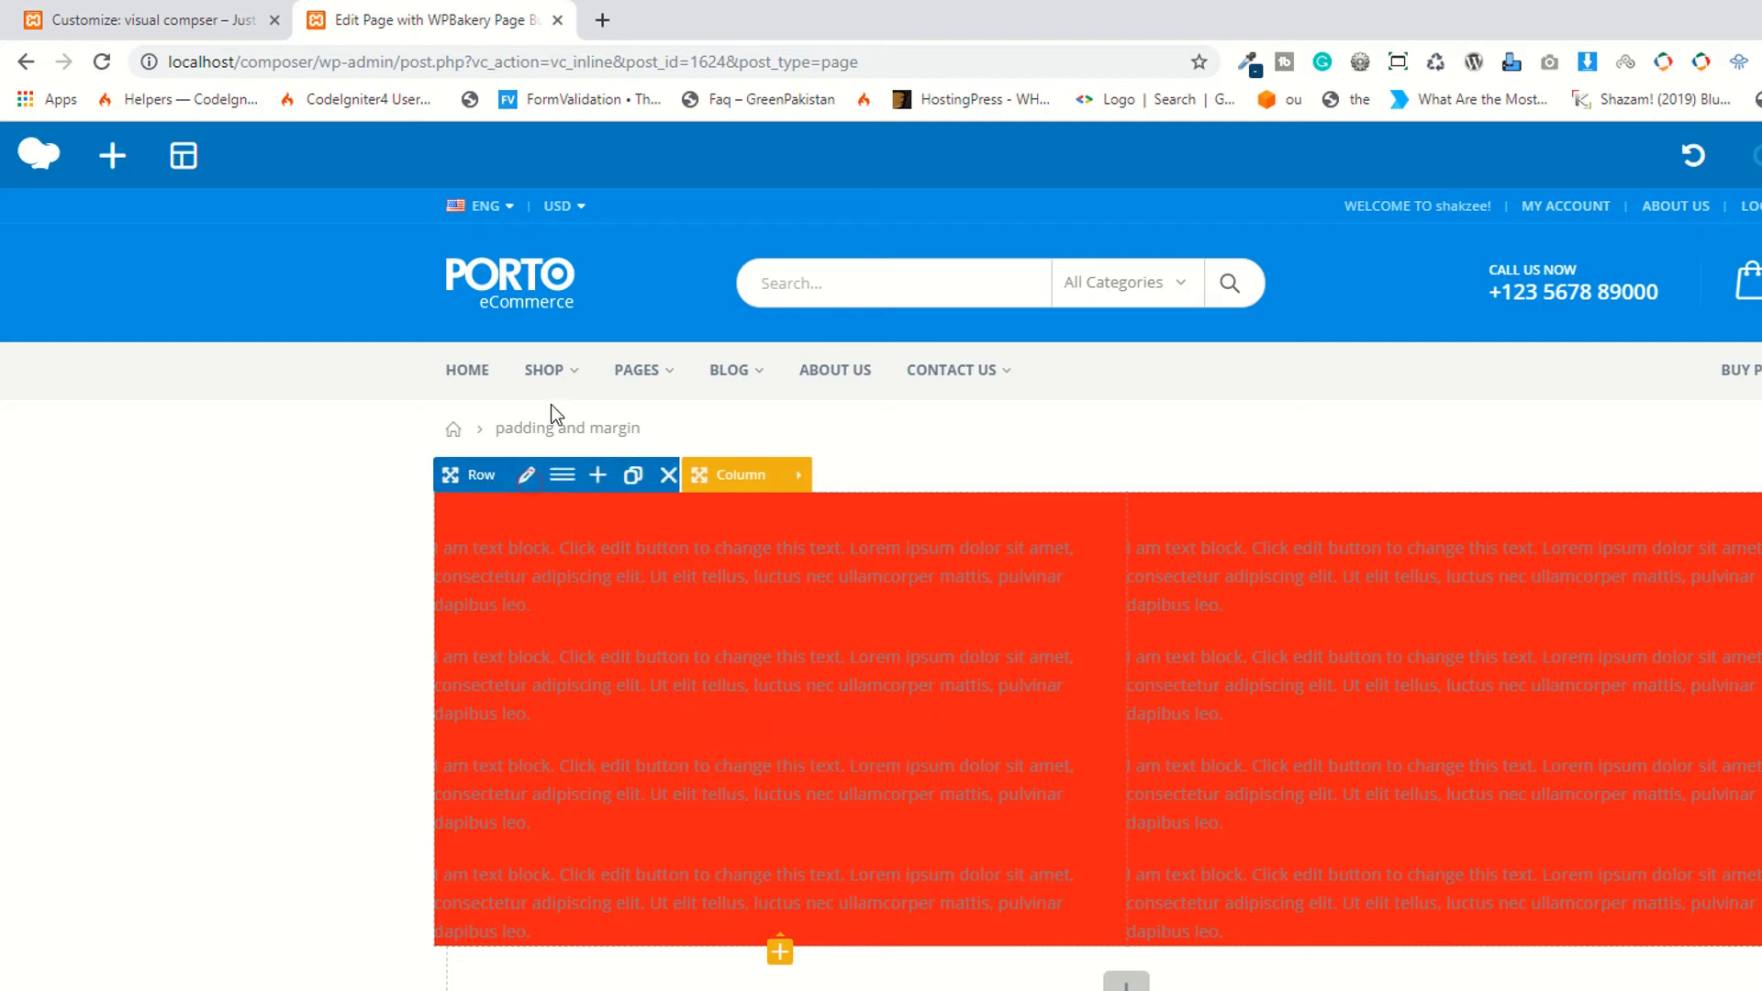
# Set the red row's extra class name to myClass, save the changes and close the row settings
pyautogui.click(527, 477)
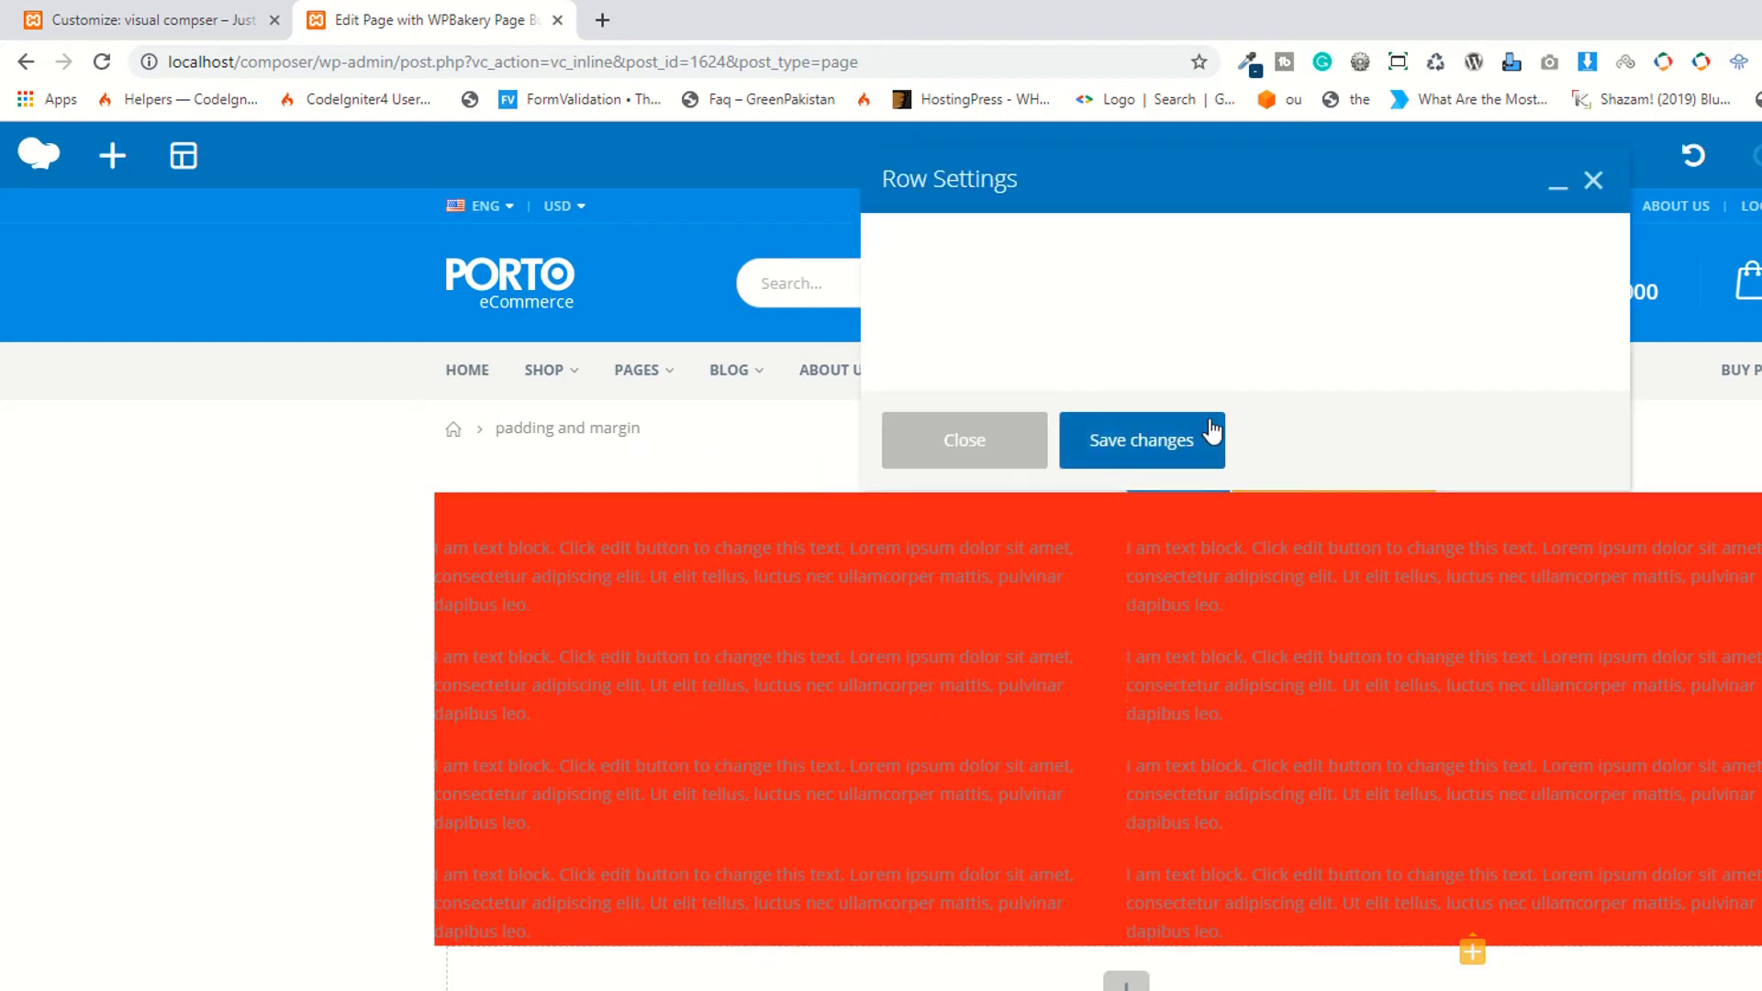
pyautogui.scroll(-10, 1113, 441)
pyautogui.click(915, 544)
pyautogui.click(981, 772)
pyautogui.click(974, 791)
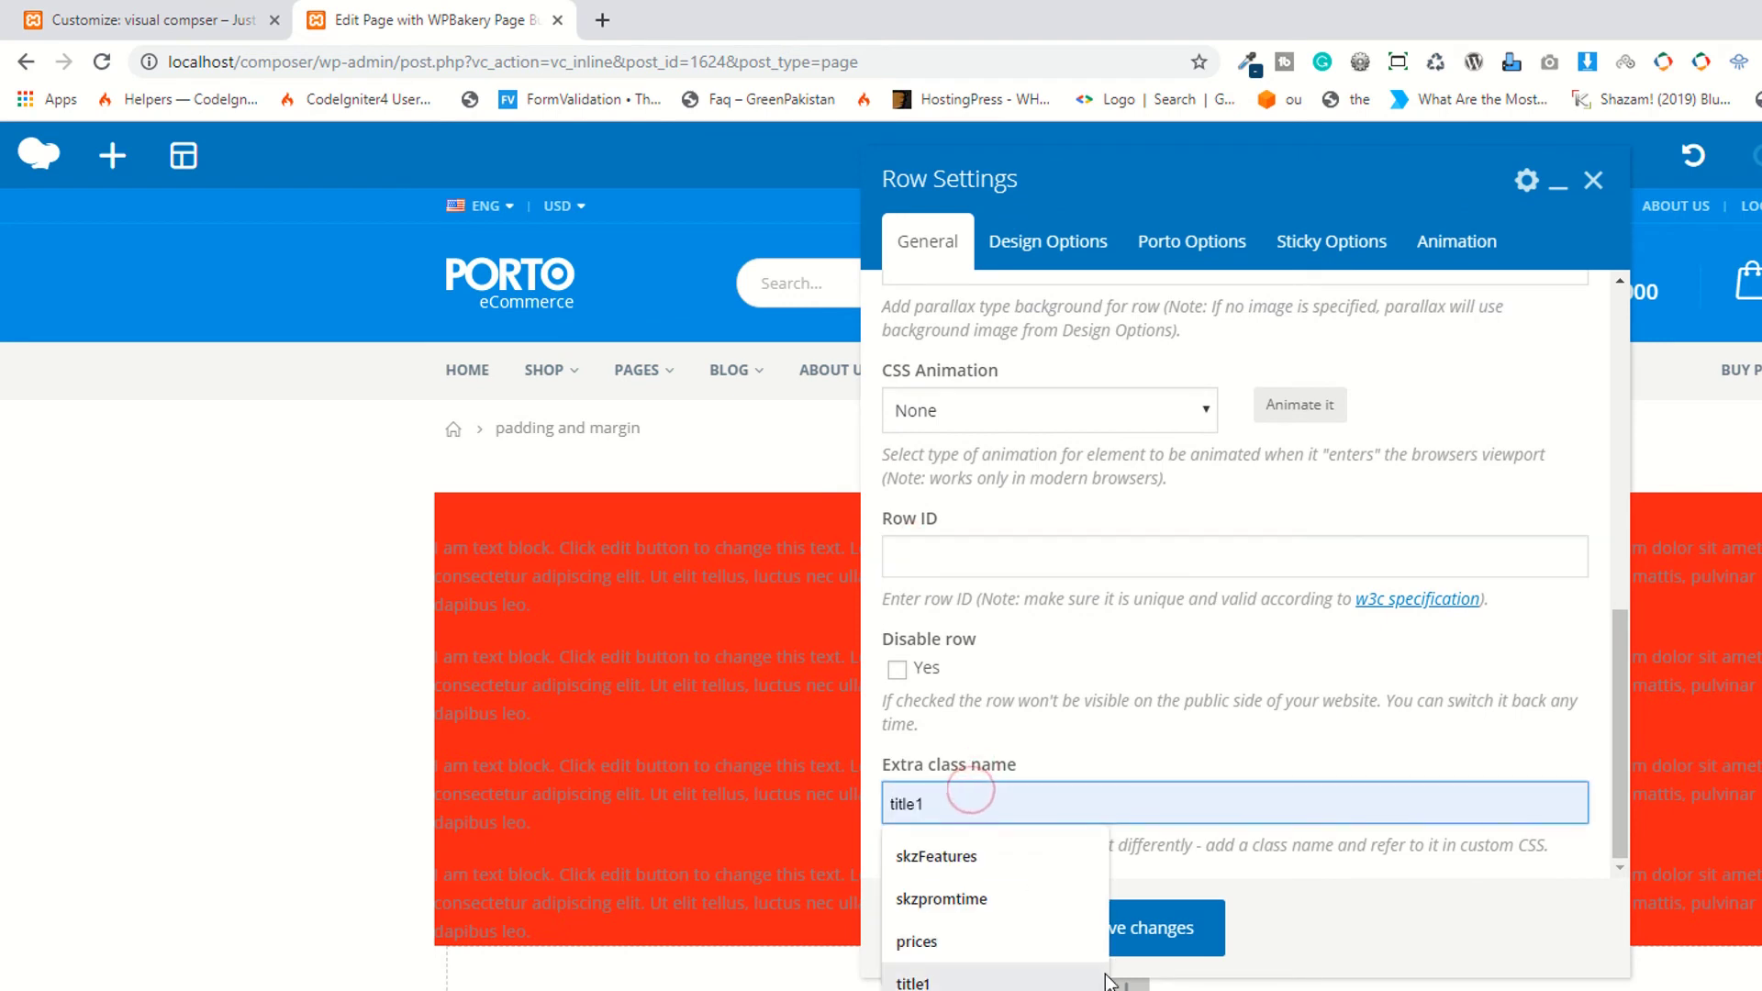
pyautogui.write('myClass')
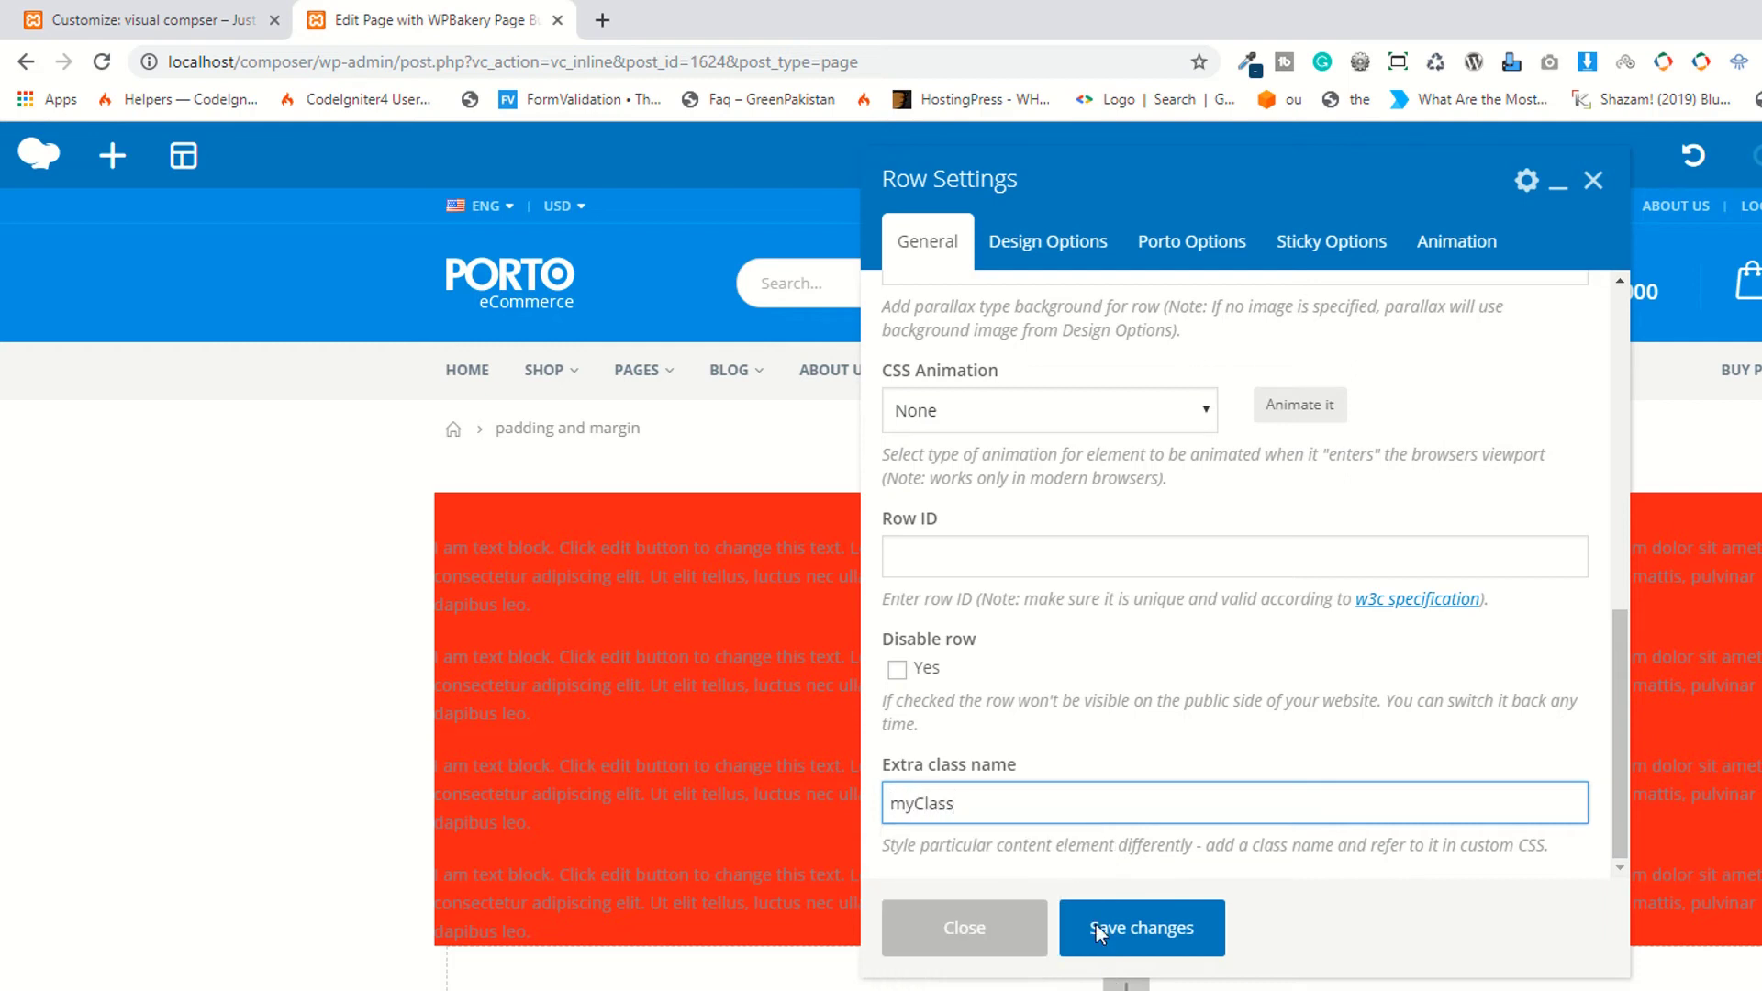
pyautogui.doubleClick(1004, 816)
pyautogui.click(1194, 918)
pyautogui.click(1030, 929)
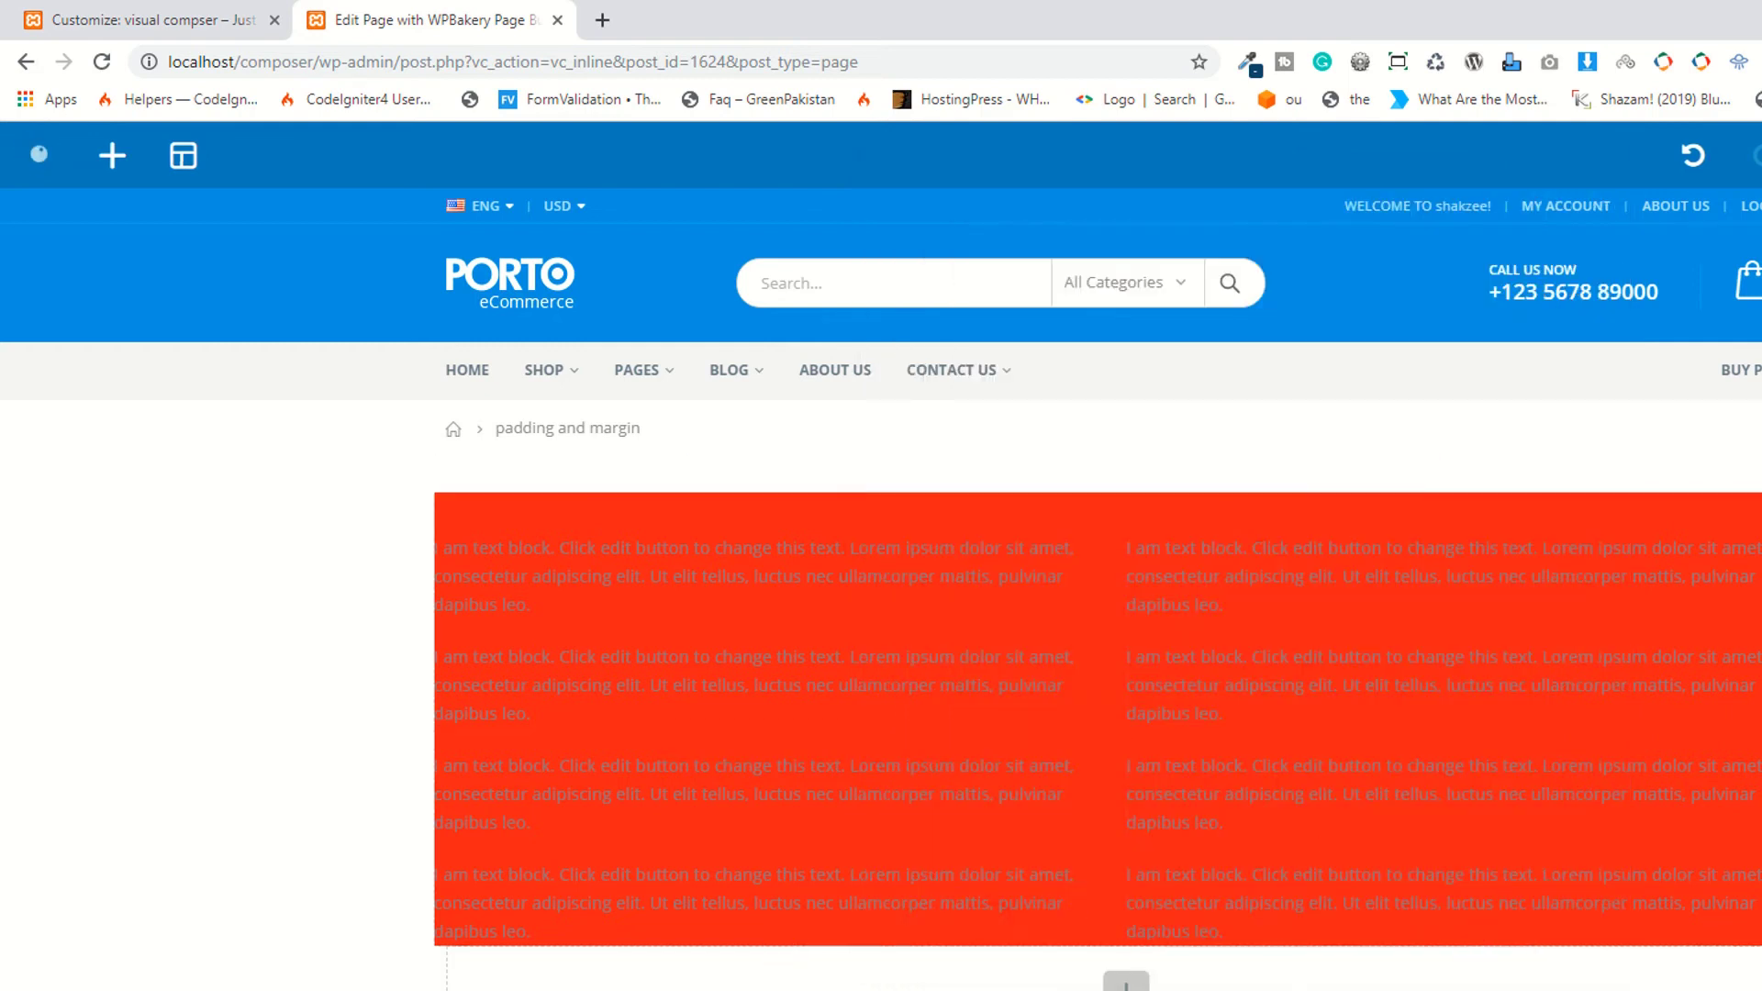
# Add a .myClass rule with padding:100px; to the site's Additional CSS in the customizer
pyautogui.click(200, 11)
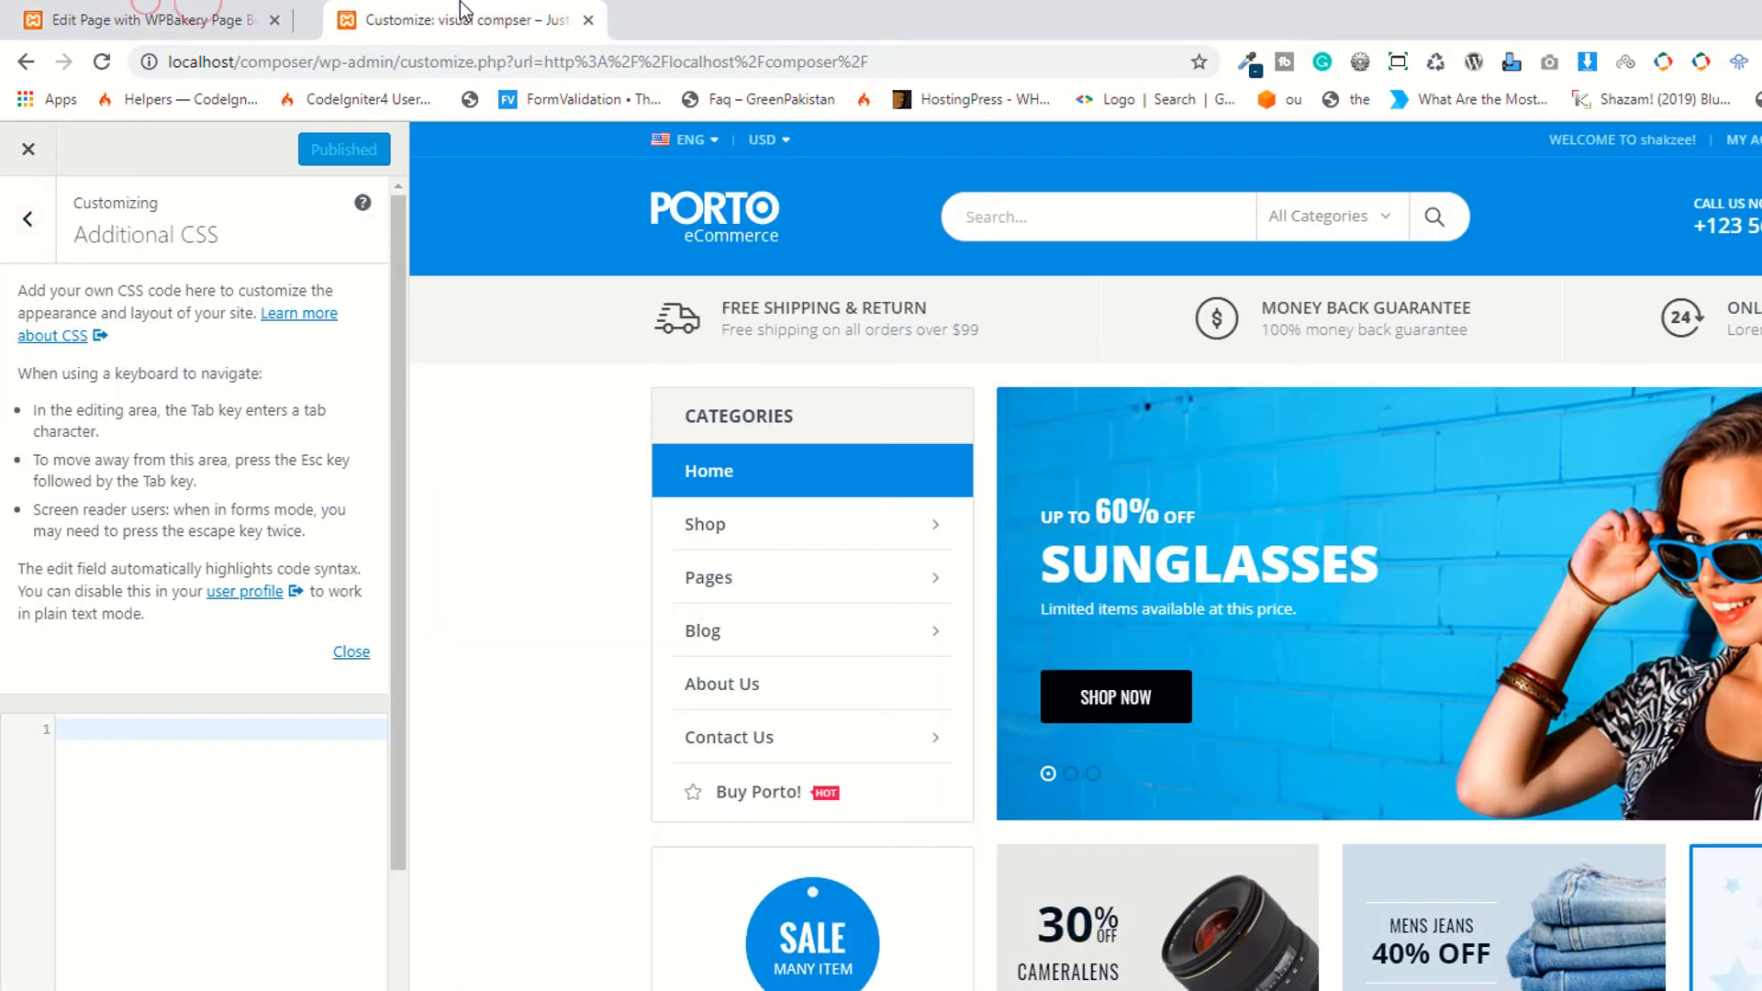
pyautogui.click(118, 826)
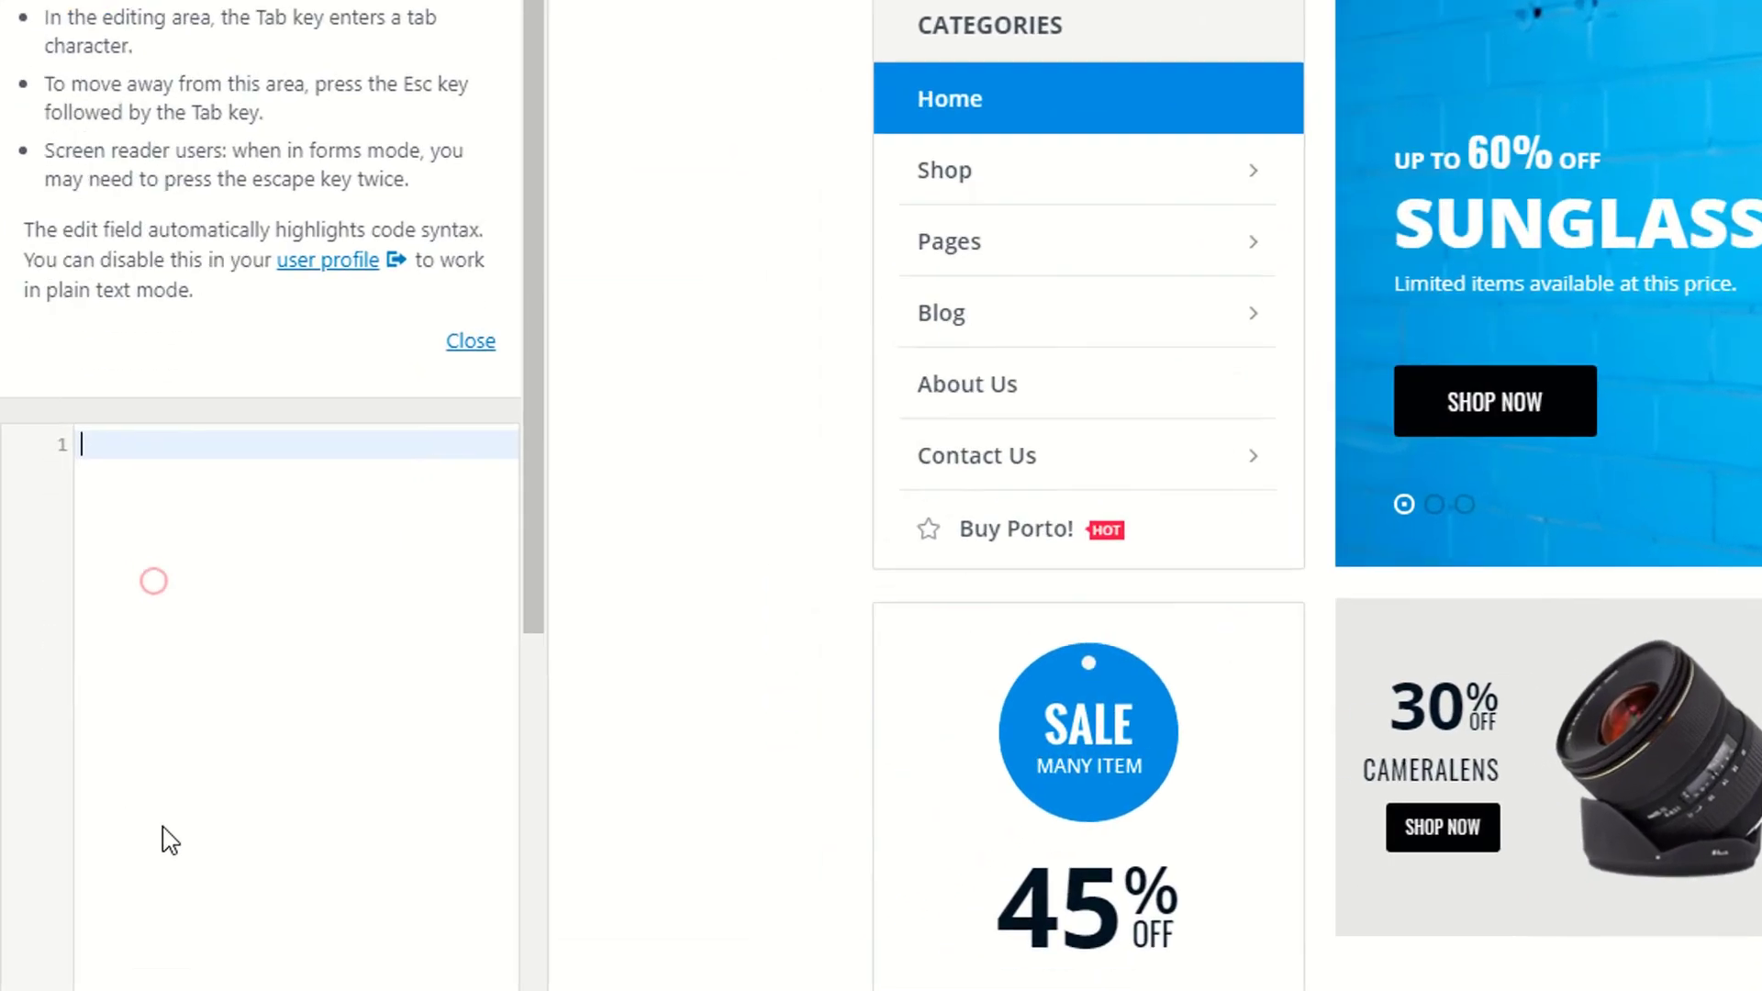
pyautogui.write('.myClass{')
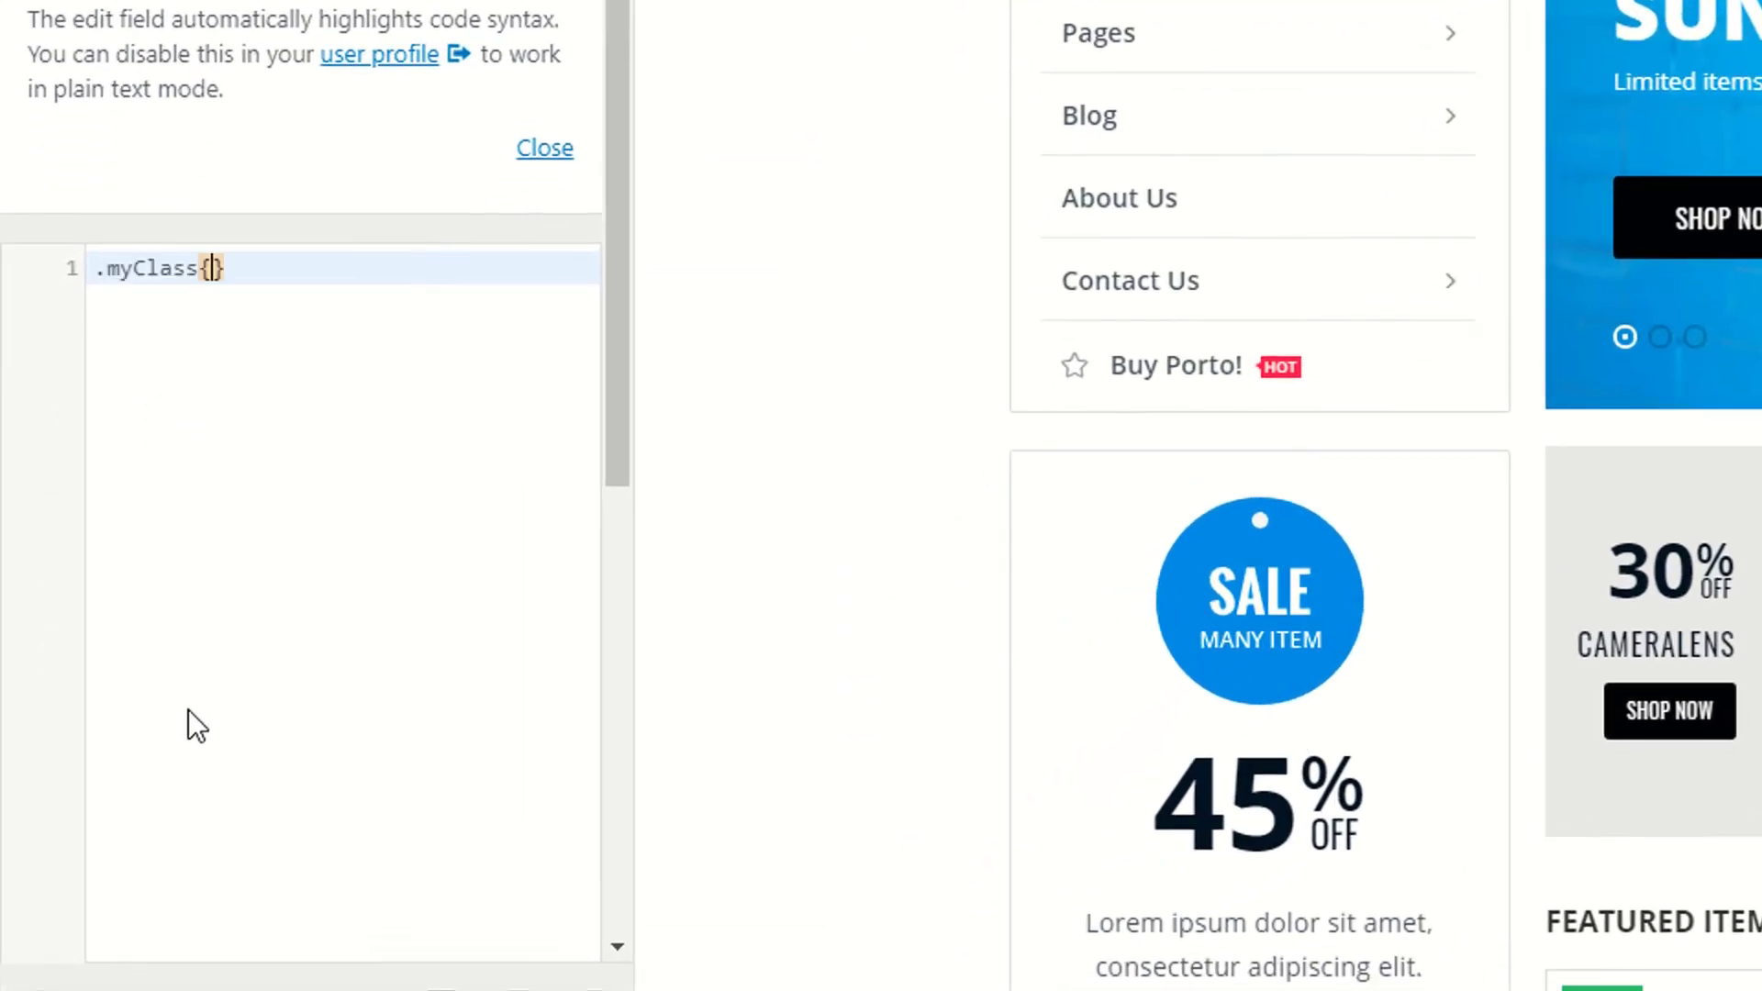
pyautogui.press('Return')
pyautogui.write('padding')
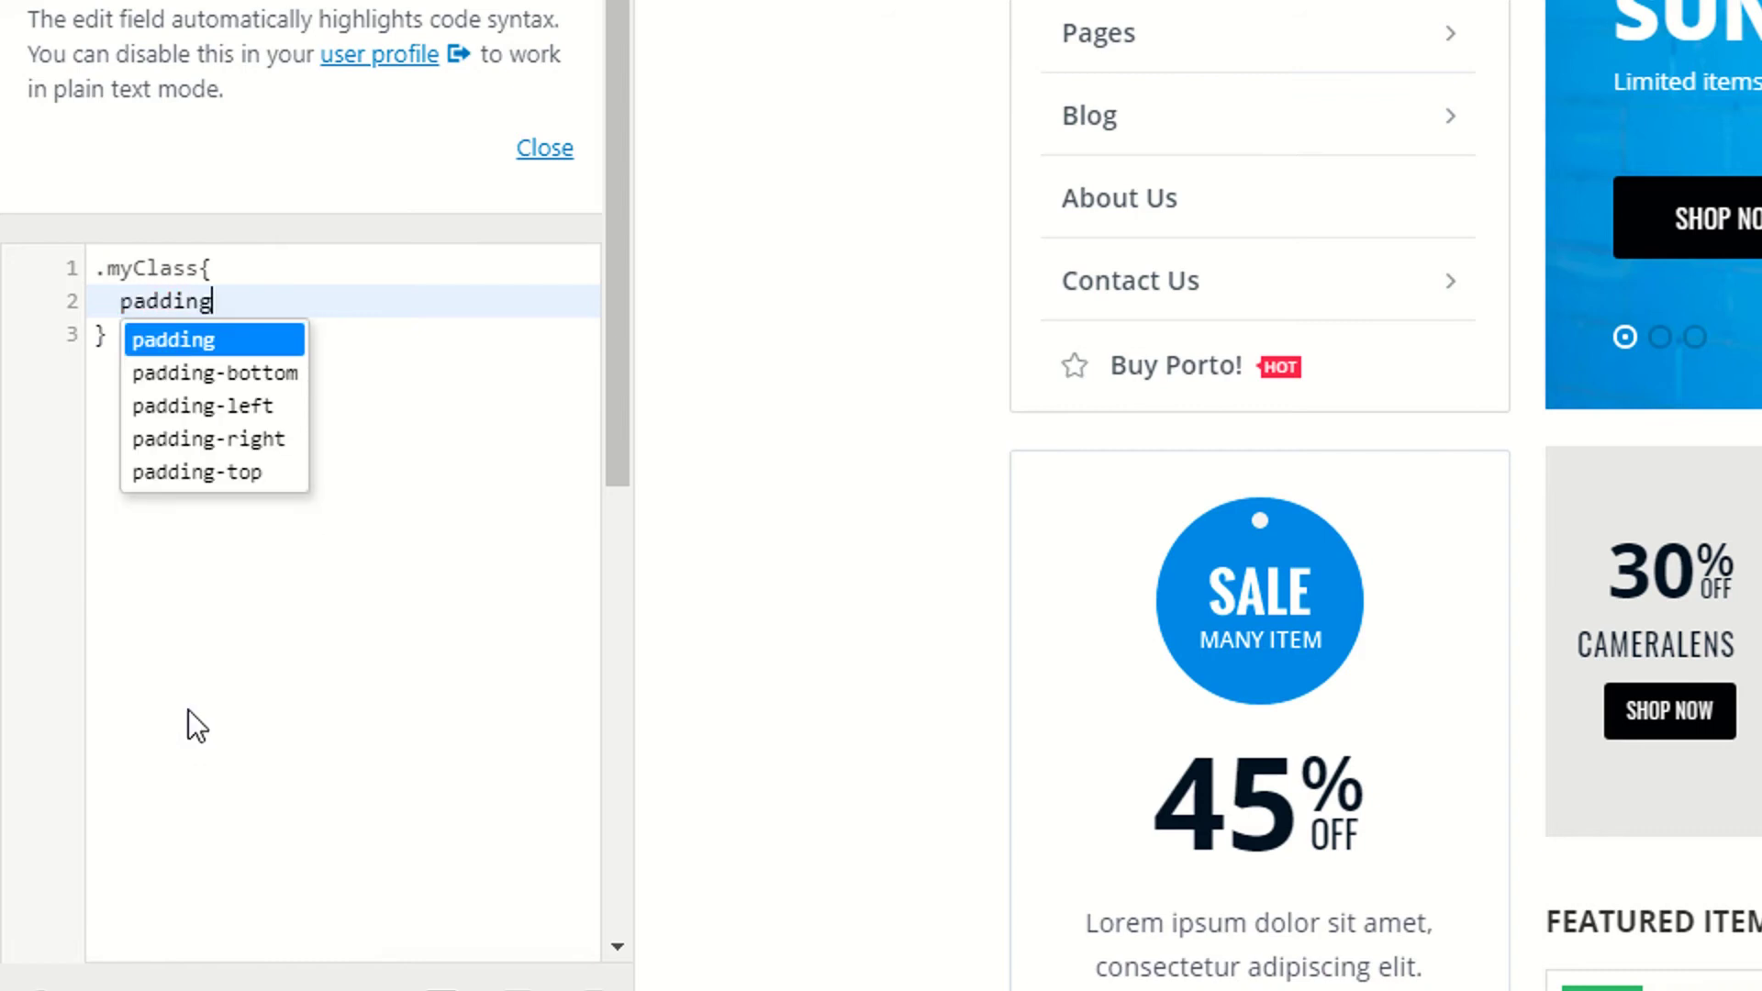
pyautogui.press('Escape')
pyautogui.write(':100;')
pyautogui.press('BackSpace')
pyautogui.write('px;')
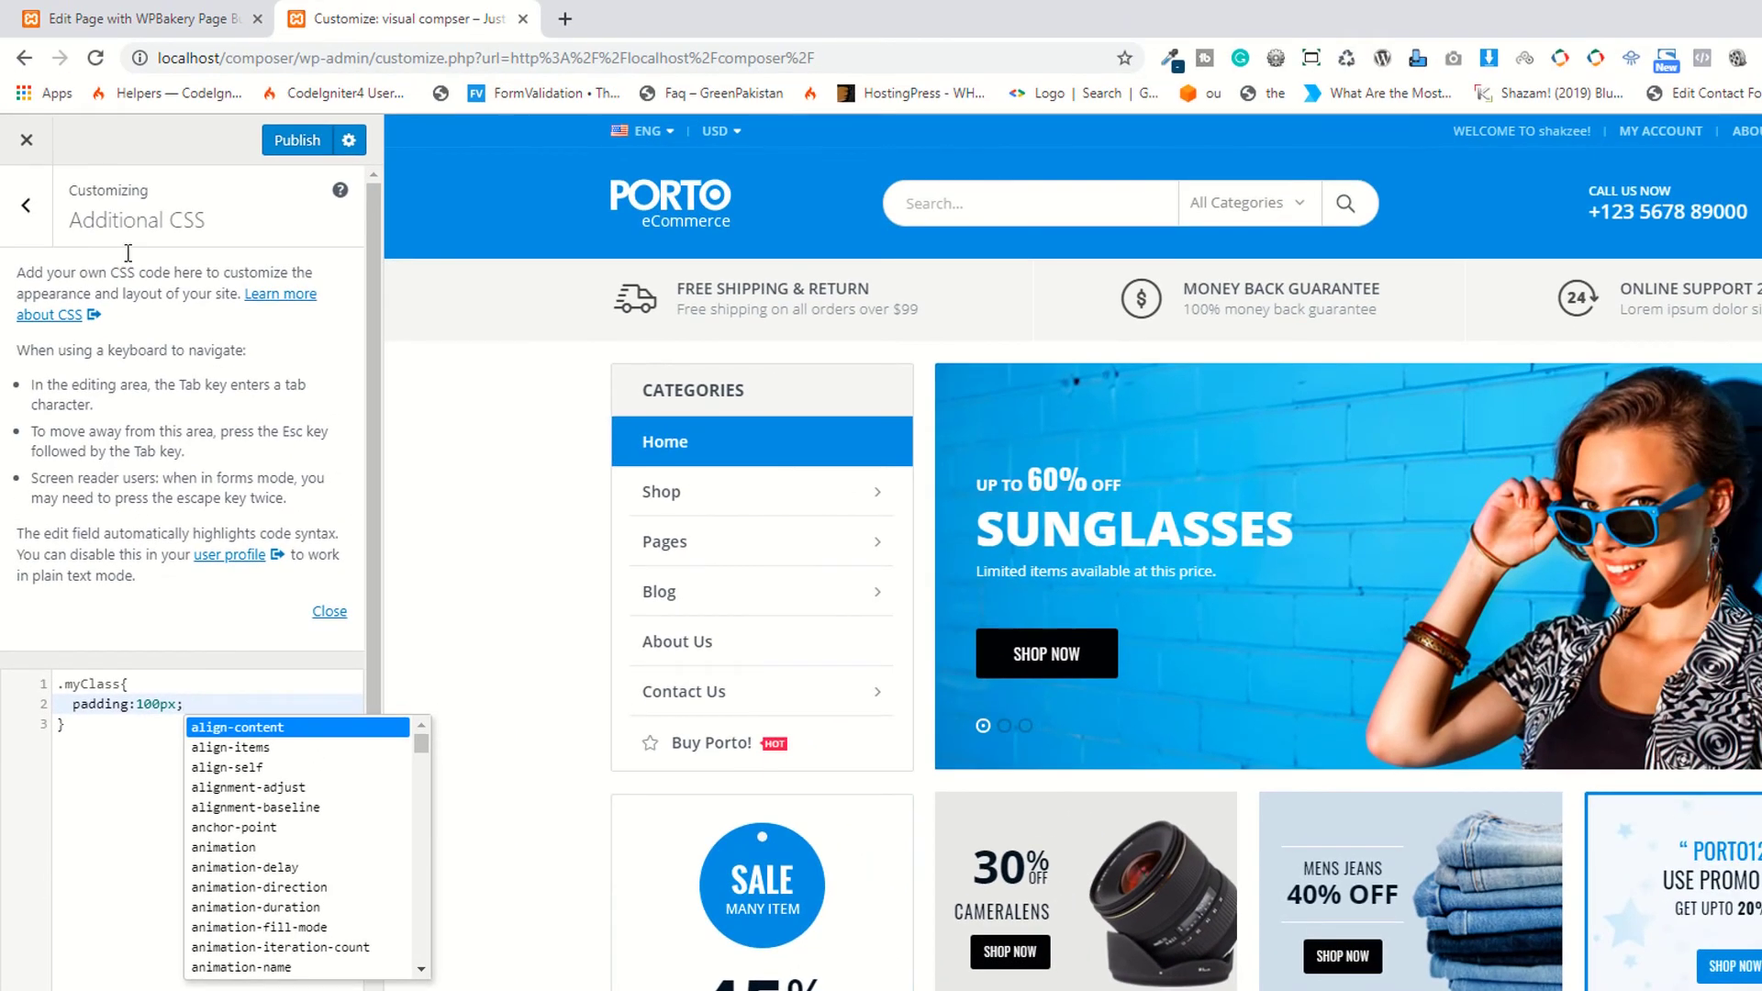
# Publish the .myClass rule from the customizer's Additional CSS and check the red row in the WPBakery editor
pyautogui.click(184, 12)
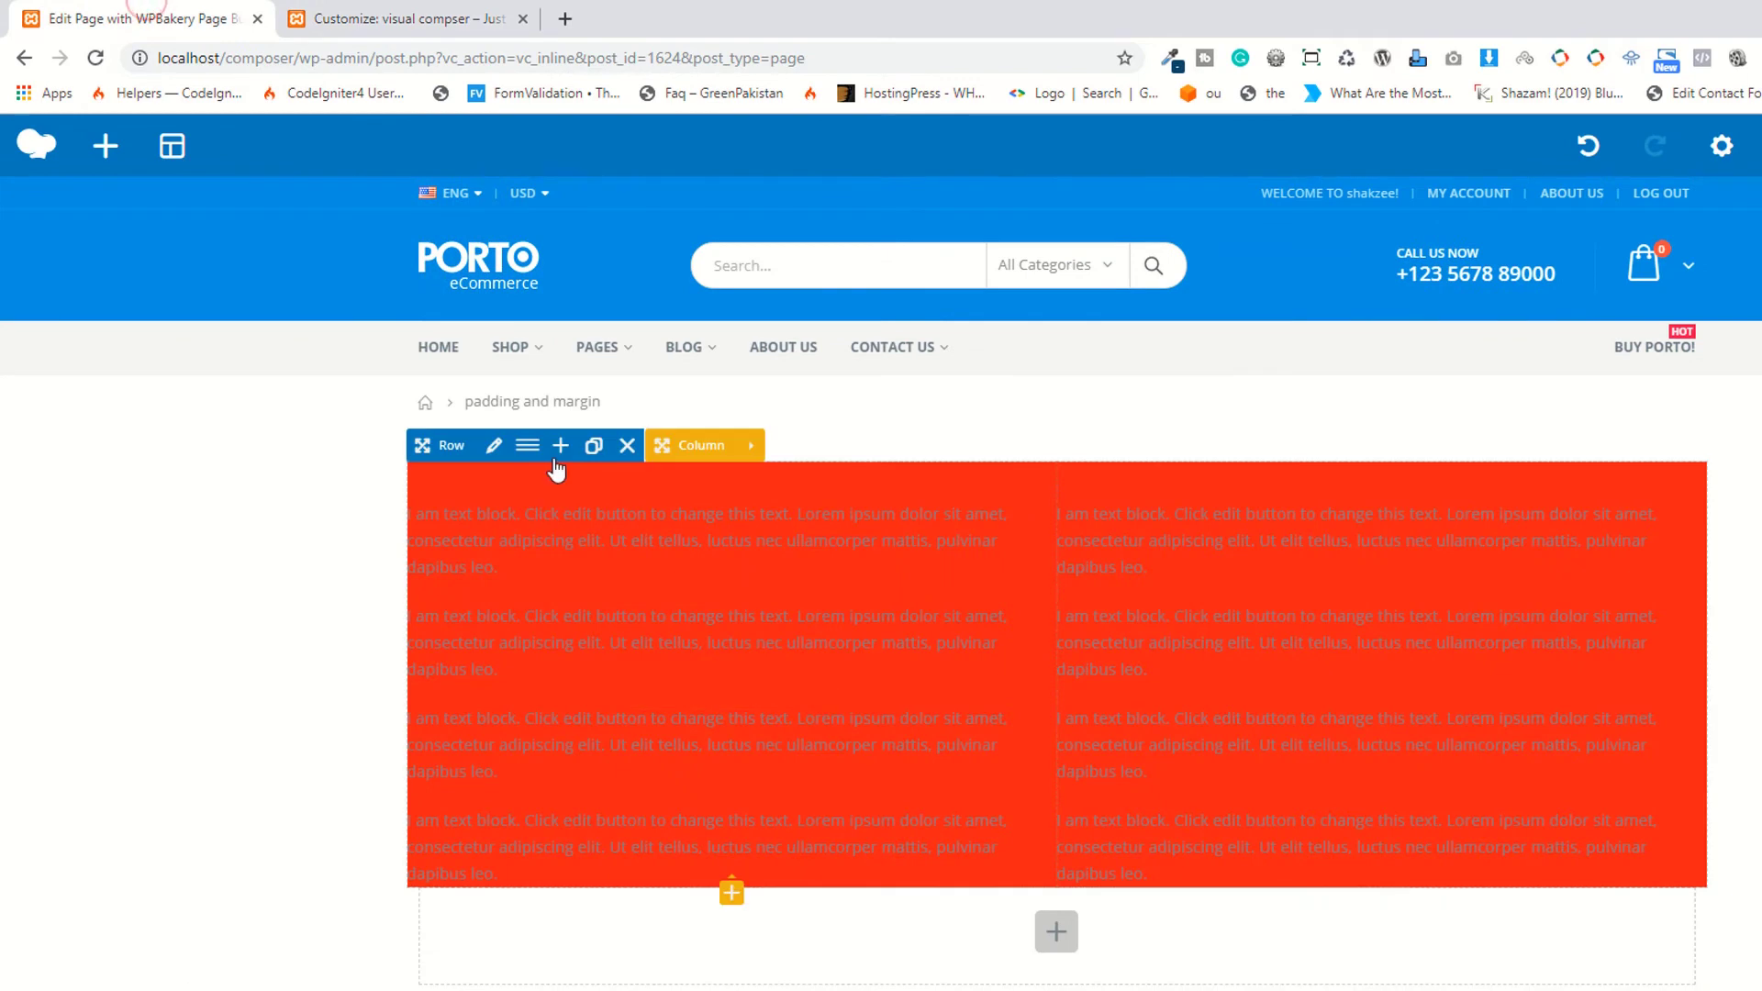
pyautogui.click(360, 11)
pyautogui.click(184, 12)
pyautogui.click(447, 13)
# Open localhost/composer/padding-and-margin in a new browser tab and view the red row on the live page
pyautogui.click(558, 19)
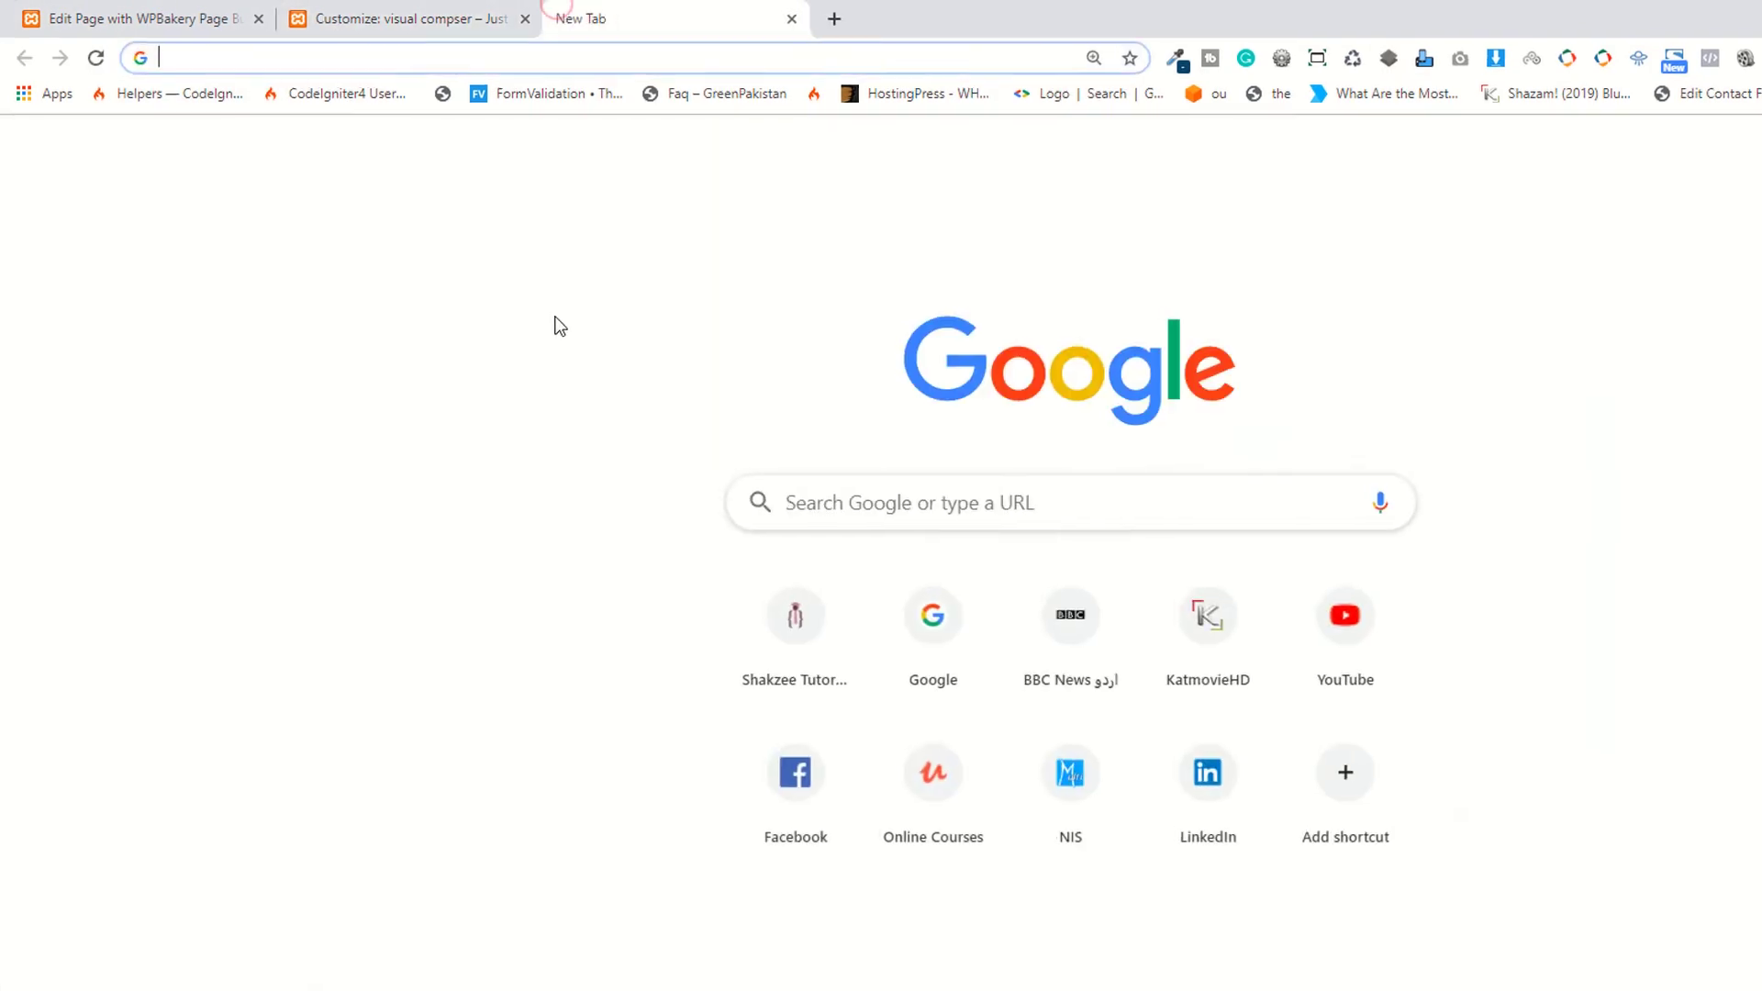
pyautogui.write('lo')
pyautogui.press('End')
pyautogui.press('BackSpace')
pyautogui.press('BackSpace')
pyautogui.press('BackSpace')
pyautogui.press('BackSpace')
pyautogui.press('BackSpace')
pyautogui.press('BackSpace')
pyautogui.press('BackSpace')
pyautogui.press('BackSpace')
pyautogui.press('BackSpace')
pyautogui.press('BackSpace')
pyautogui.press('BackSpace')
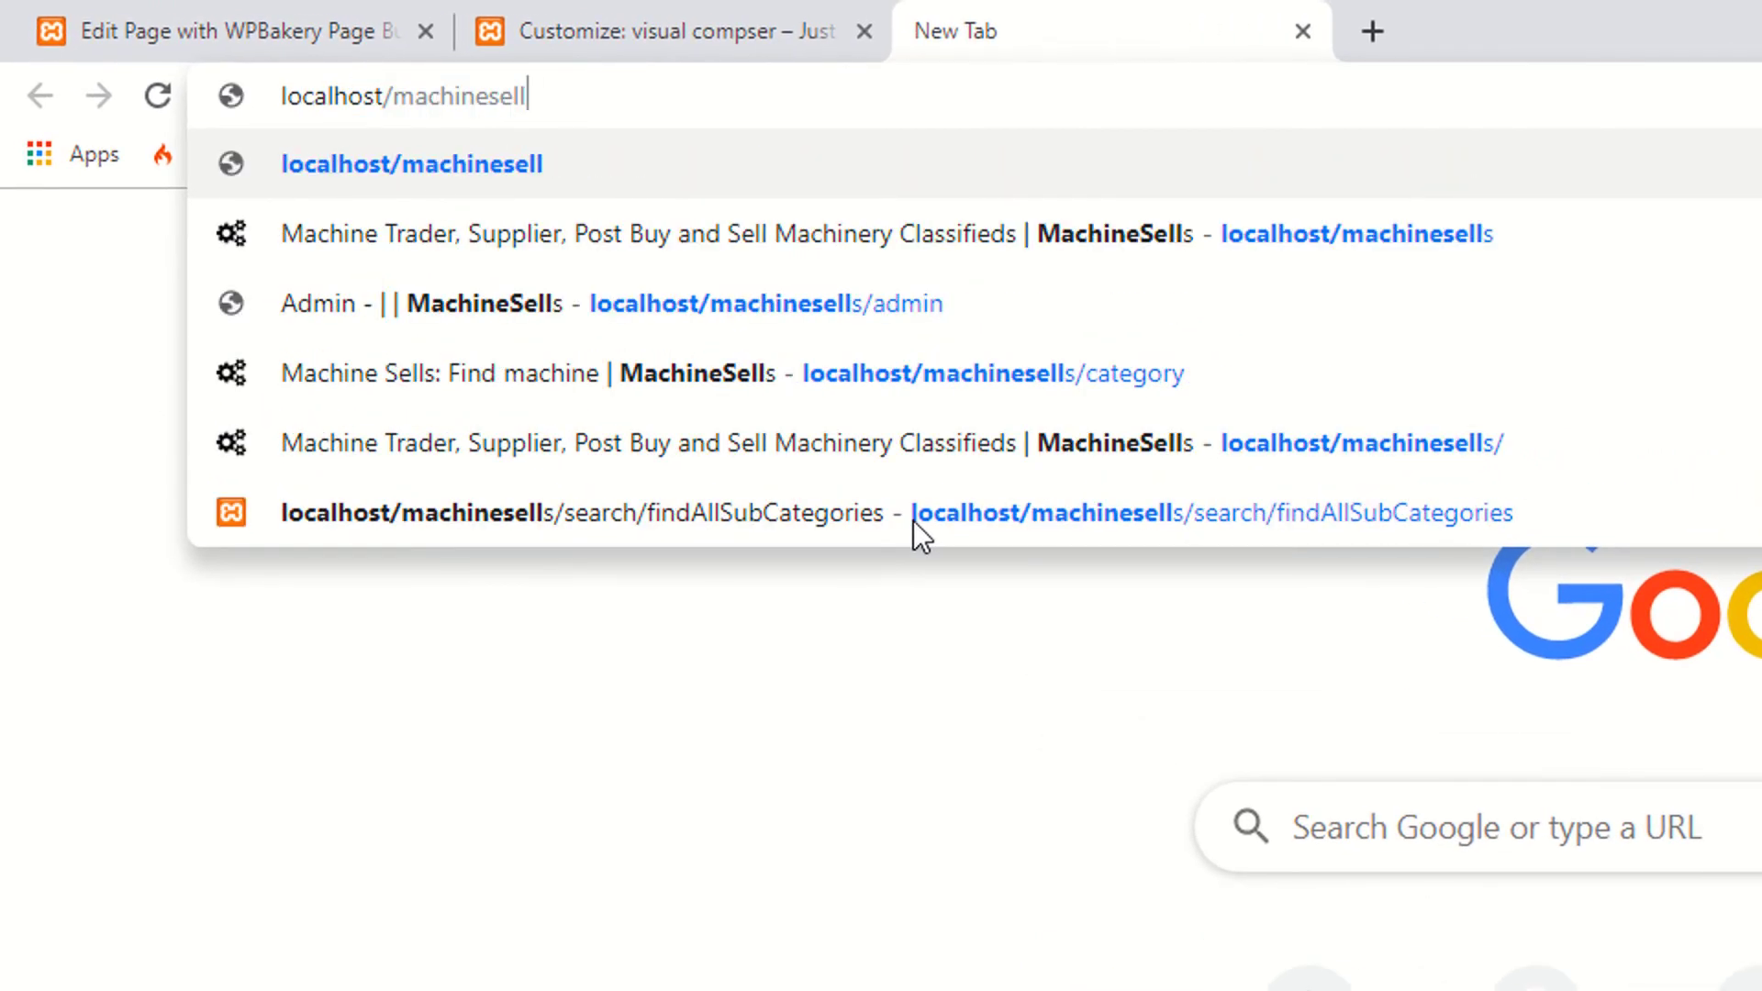
pyautogui.press('BackSpace')
pyautogui.write('com')
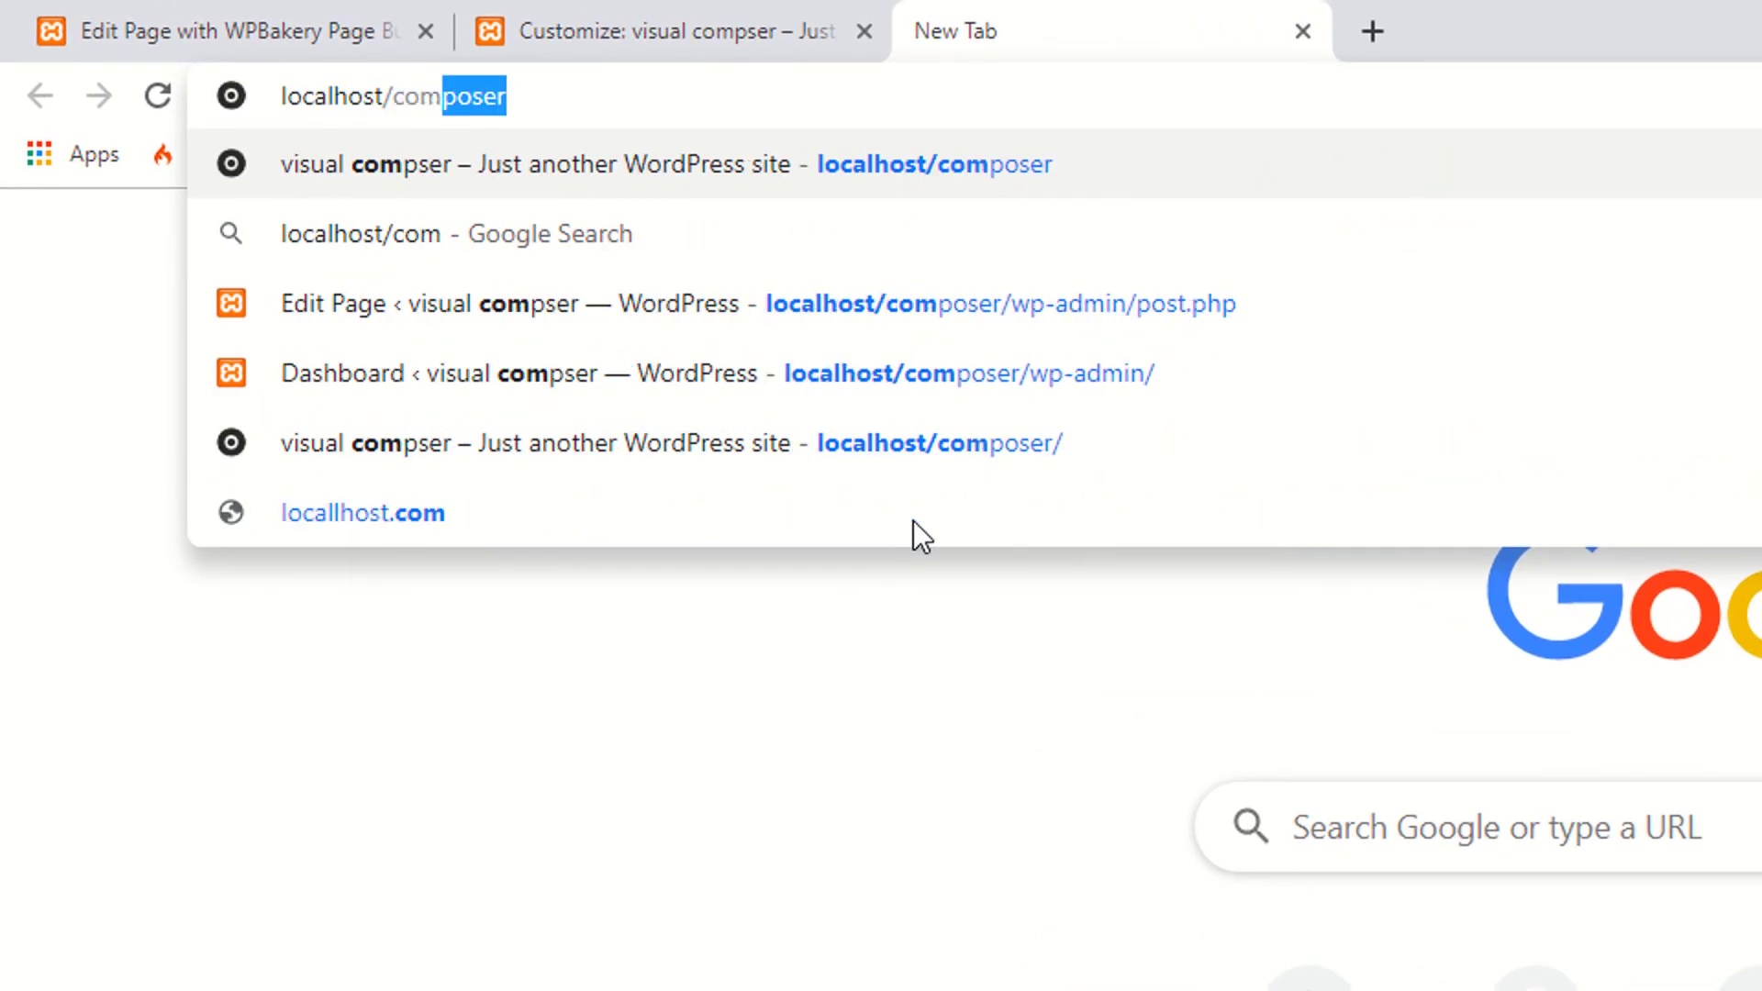
pyautogui.write('poser/padding')
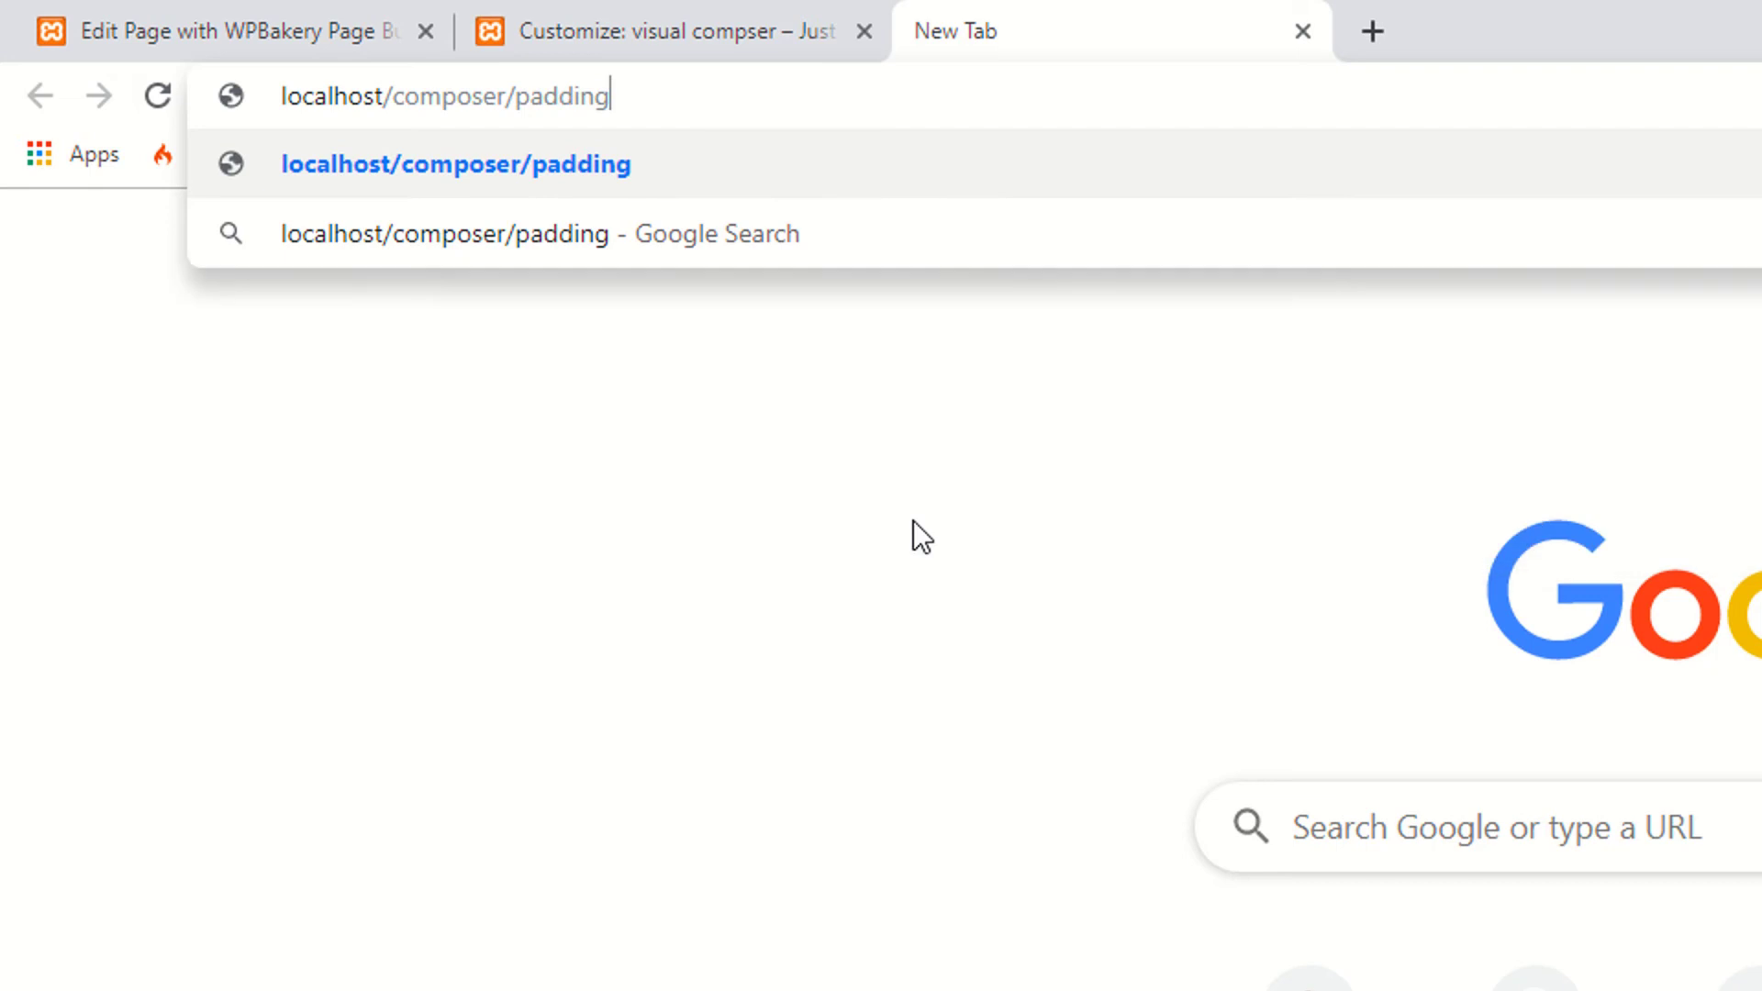
pyautogui.write('-and')
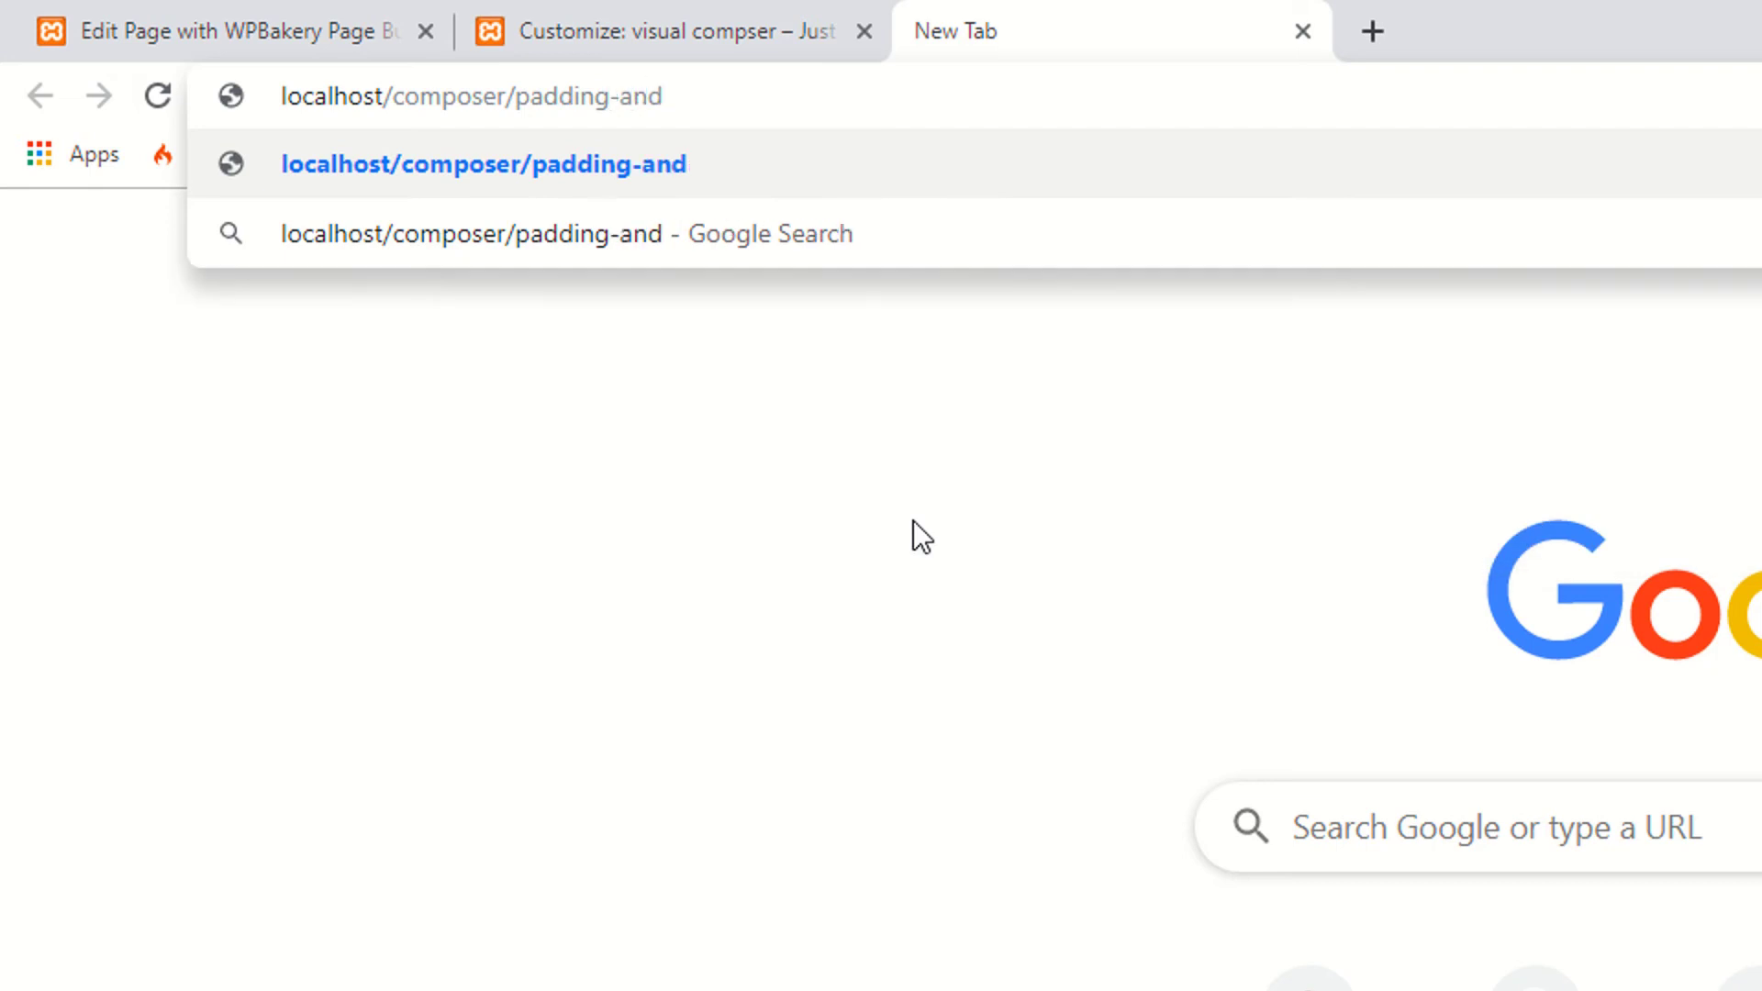
pyautogui.write('-margin')
pyautogui.press('Return')
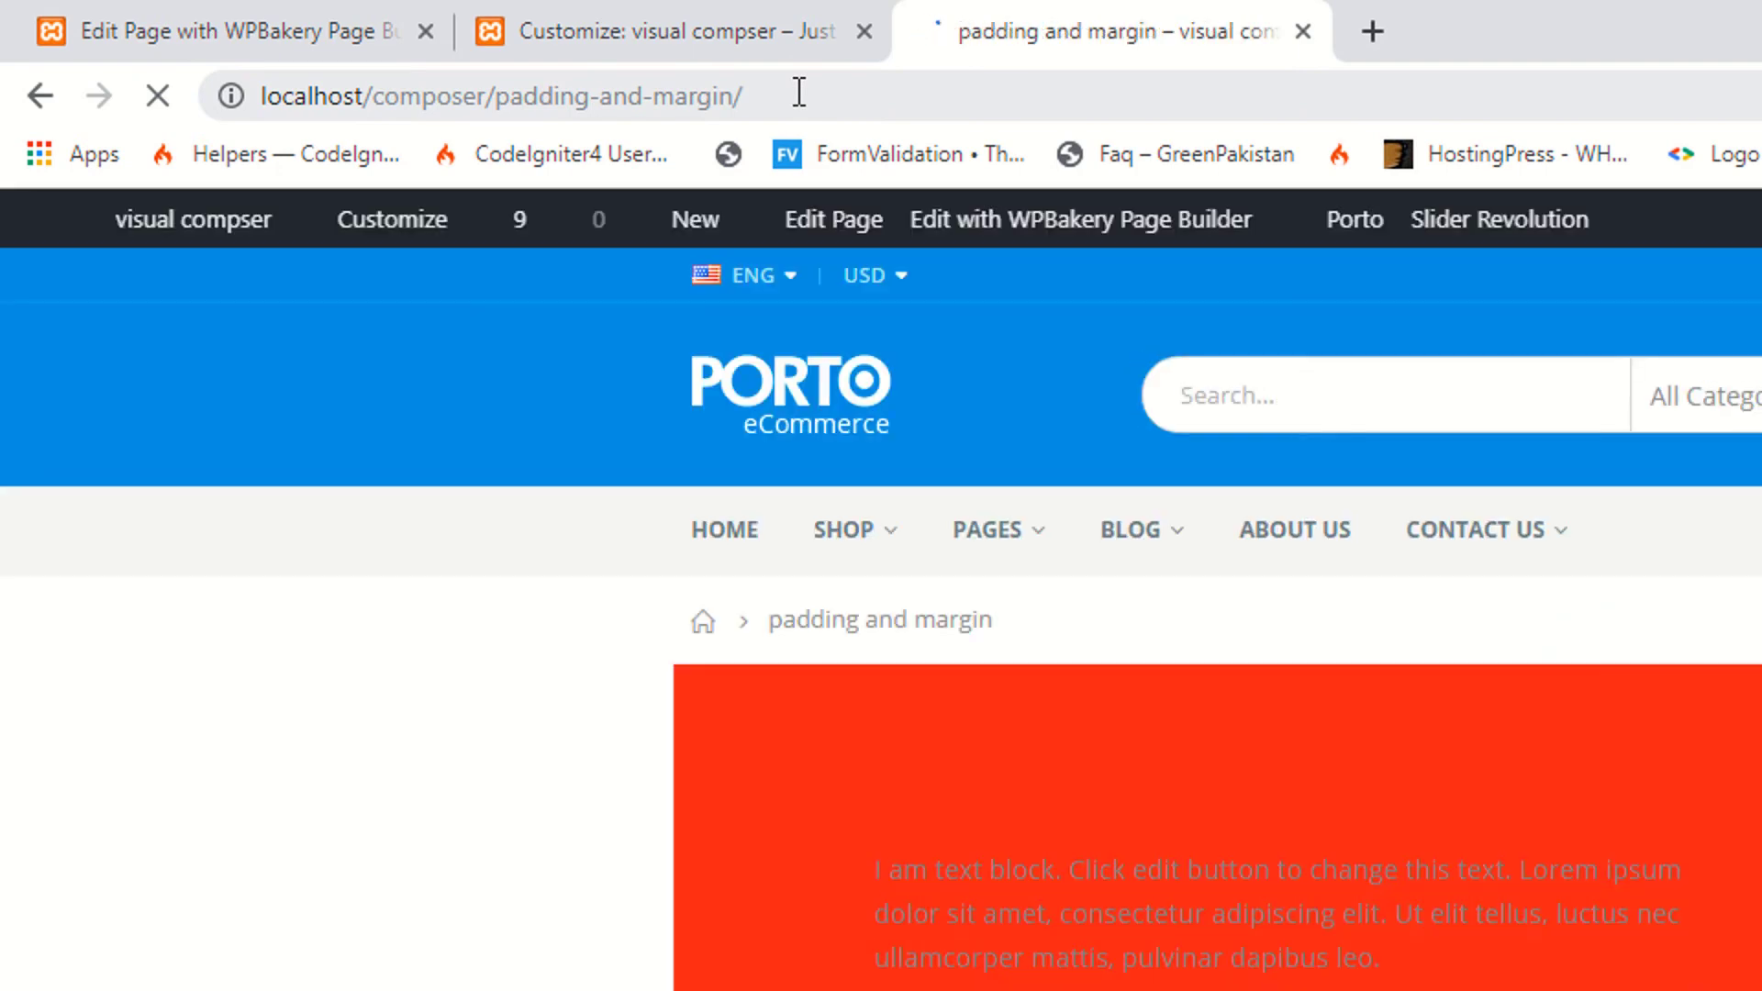
pyautogui.scroll(-2, 1291, 780)
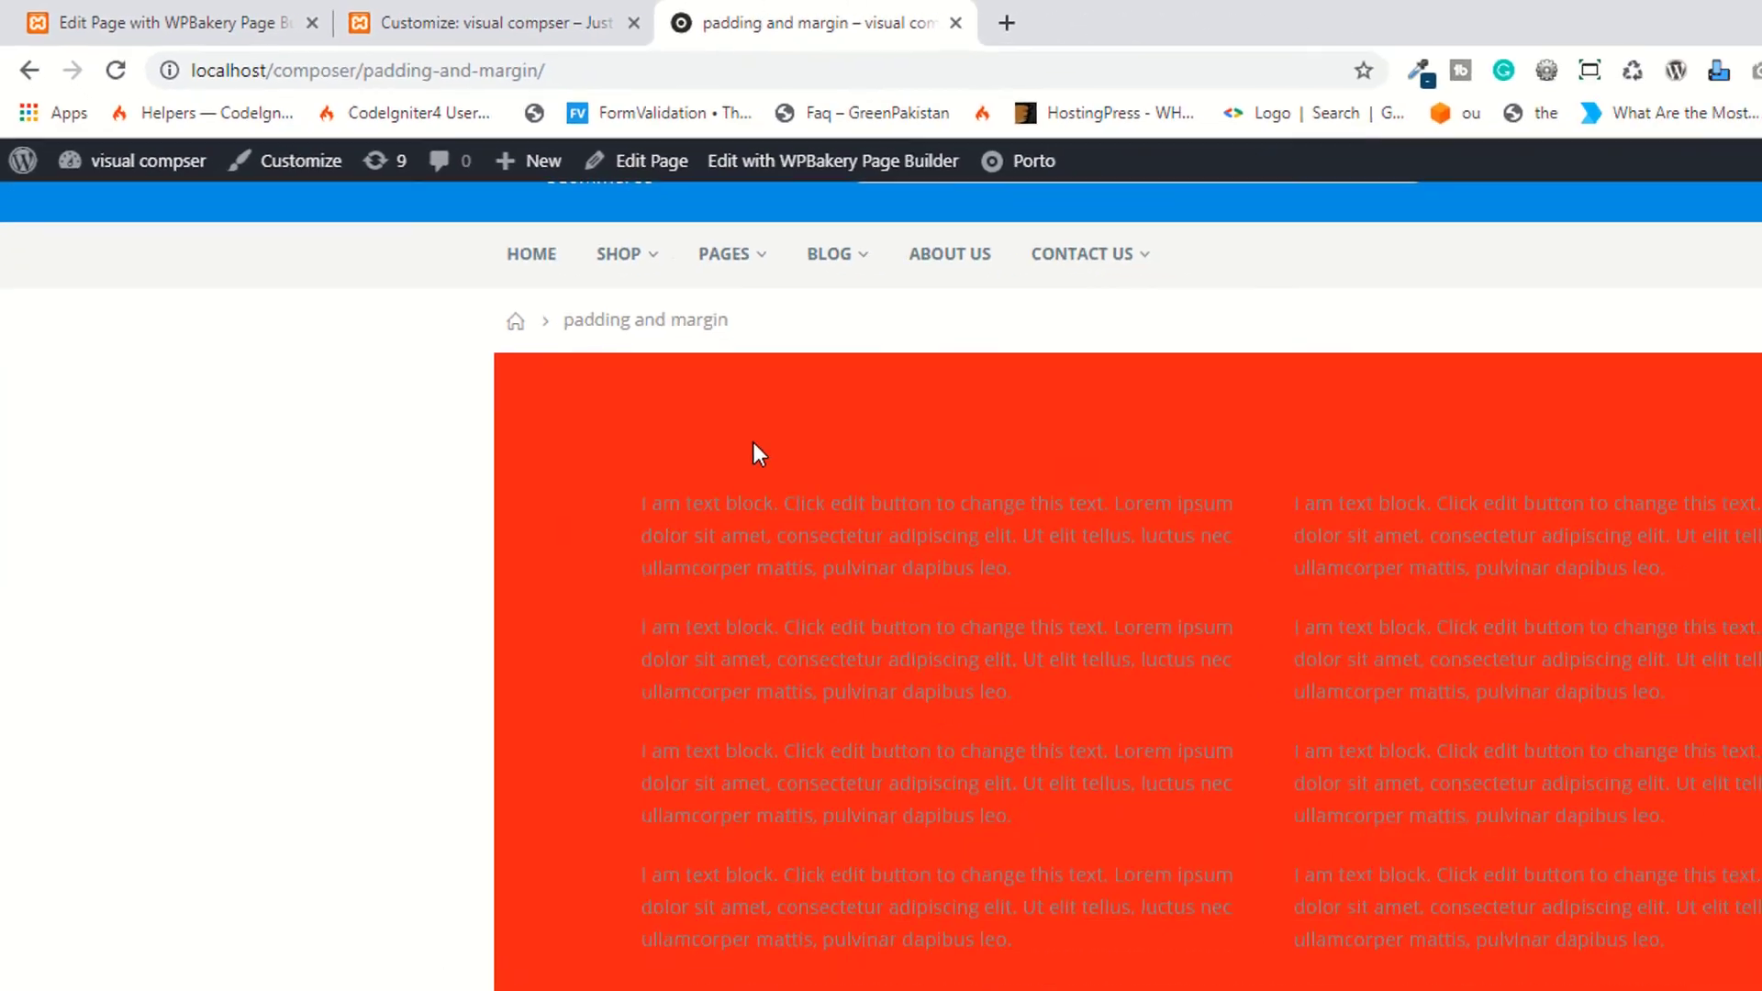
# Open the customizer for the padding and margin page at its Additional CSS section
pyautogui.moveTo(404, 13); pyautogui.dragTo(496, 21)
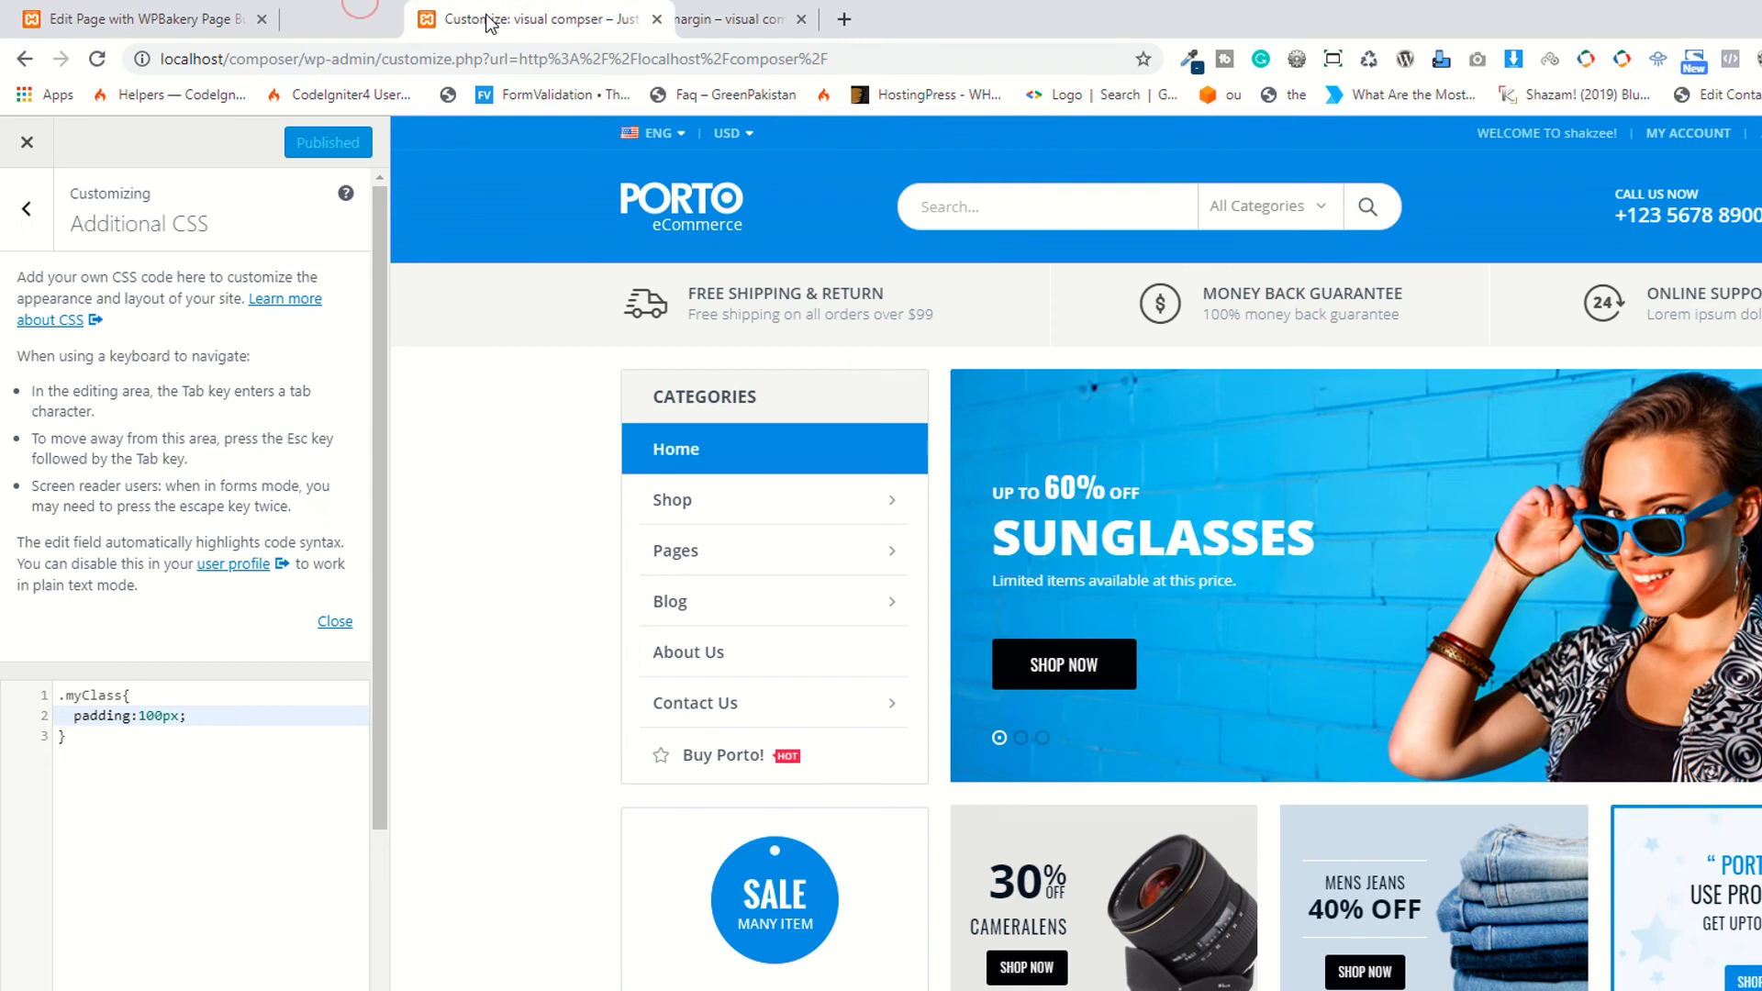
pyautogui.click(643, 18)
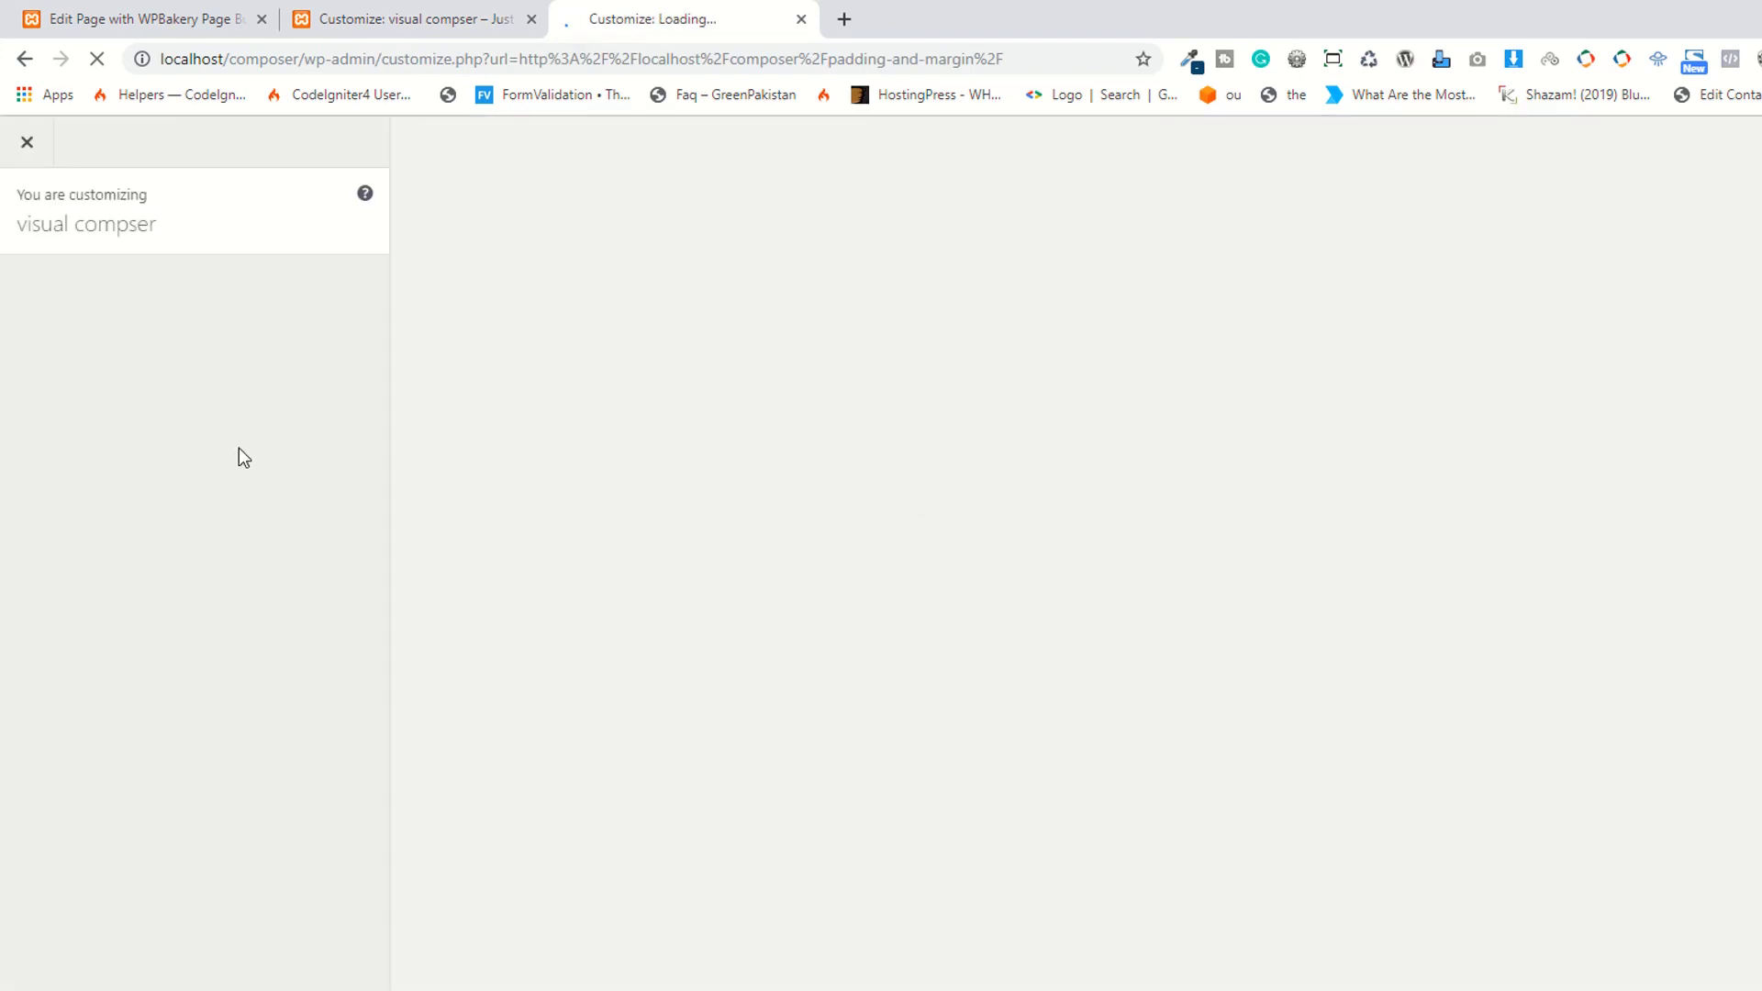
pyautogui.click(69, 646)
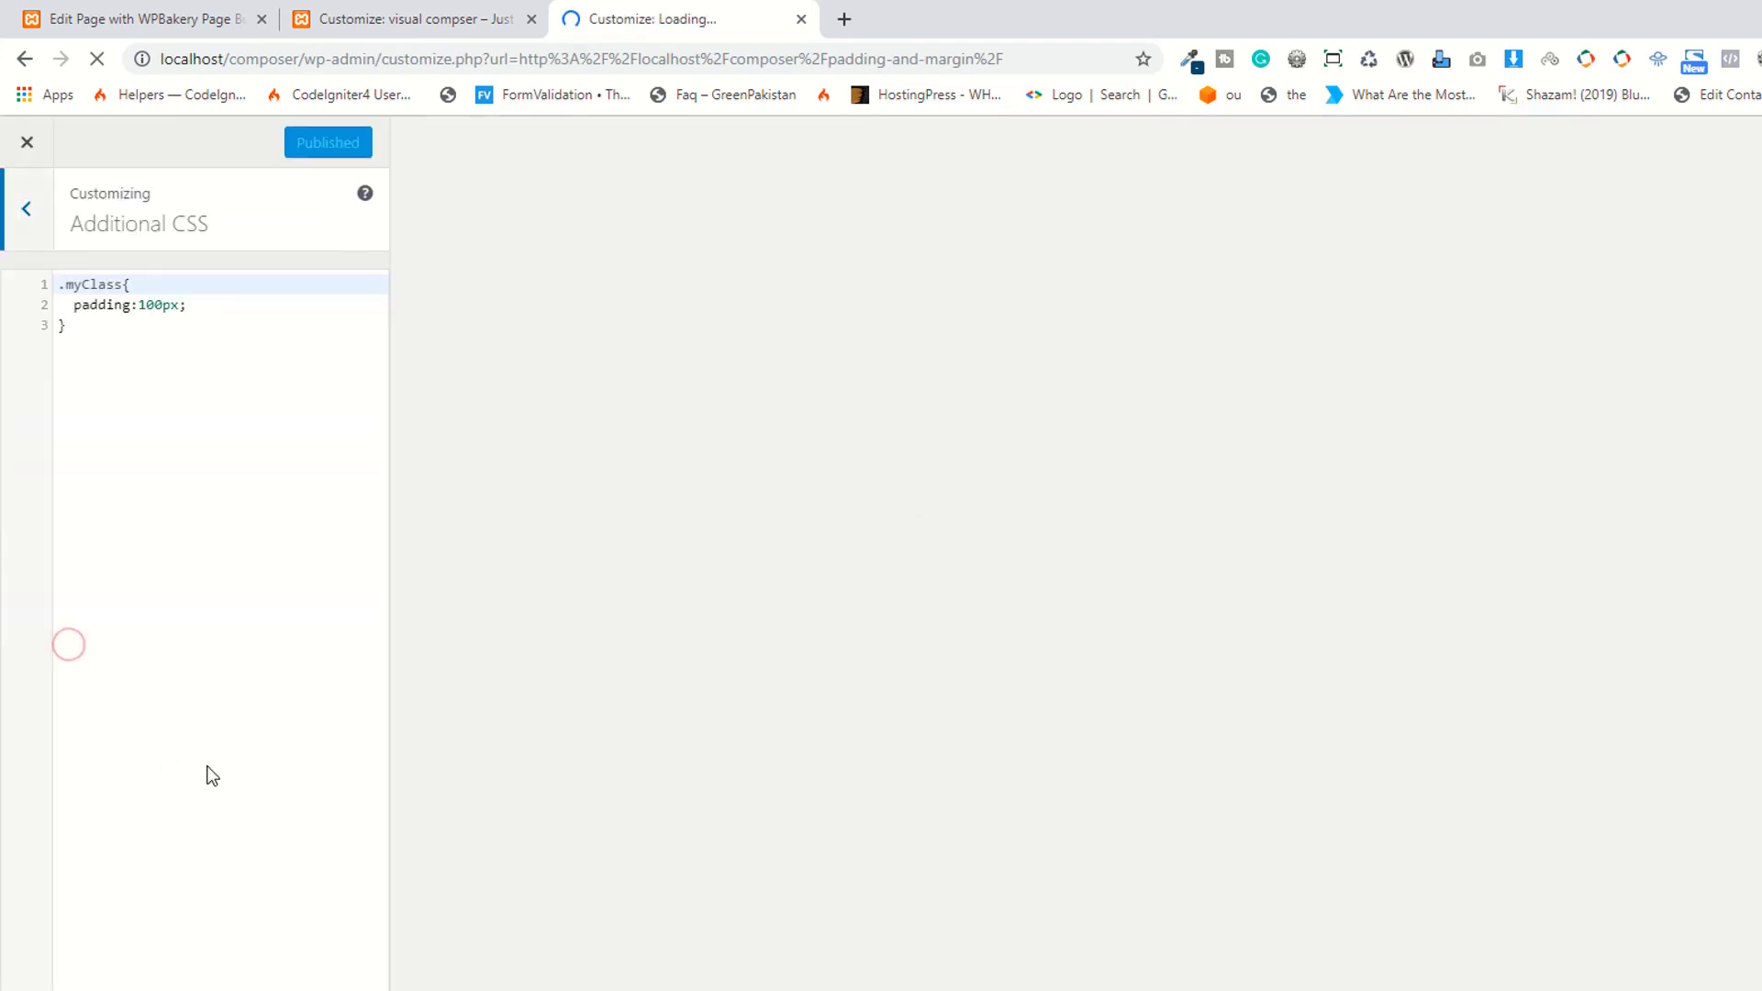
# Try 10px and 50px as the .myClass padding, set it to 20px and publish the change
pyautogui.click(145, 306)
pyautogui.press('BackSpace')
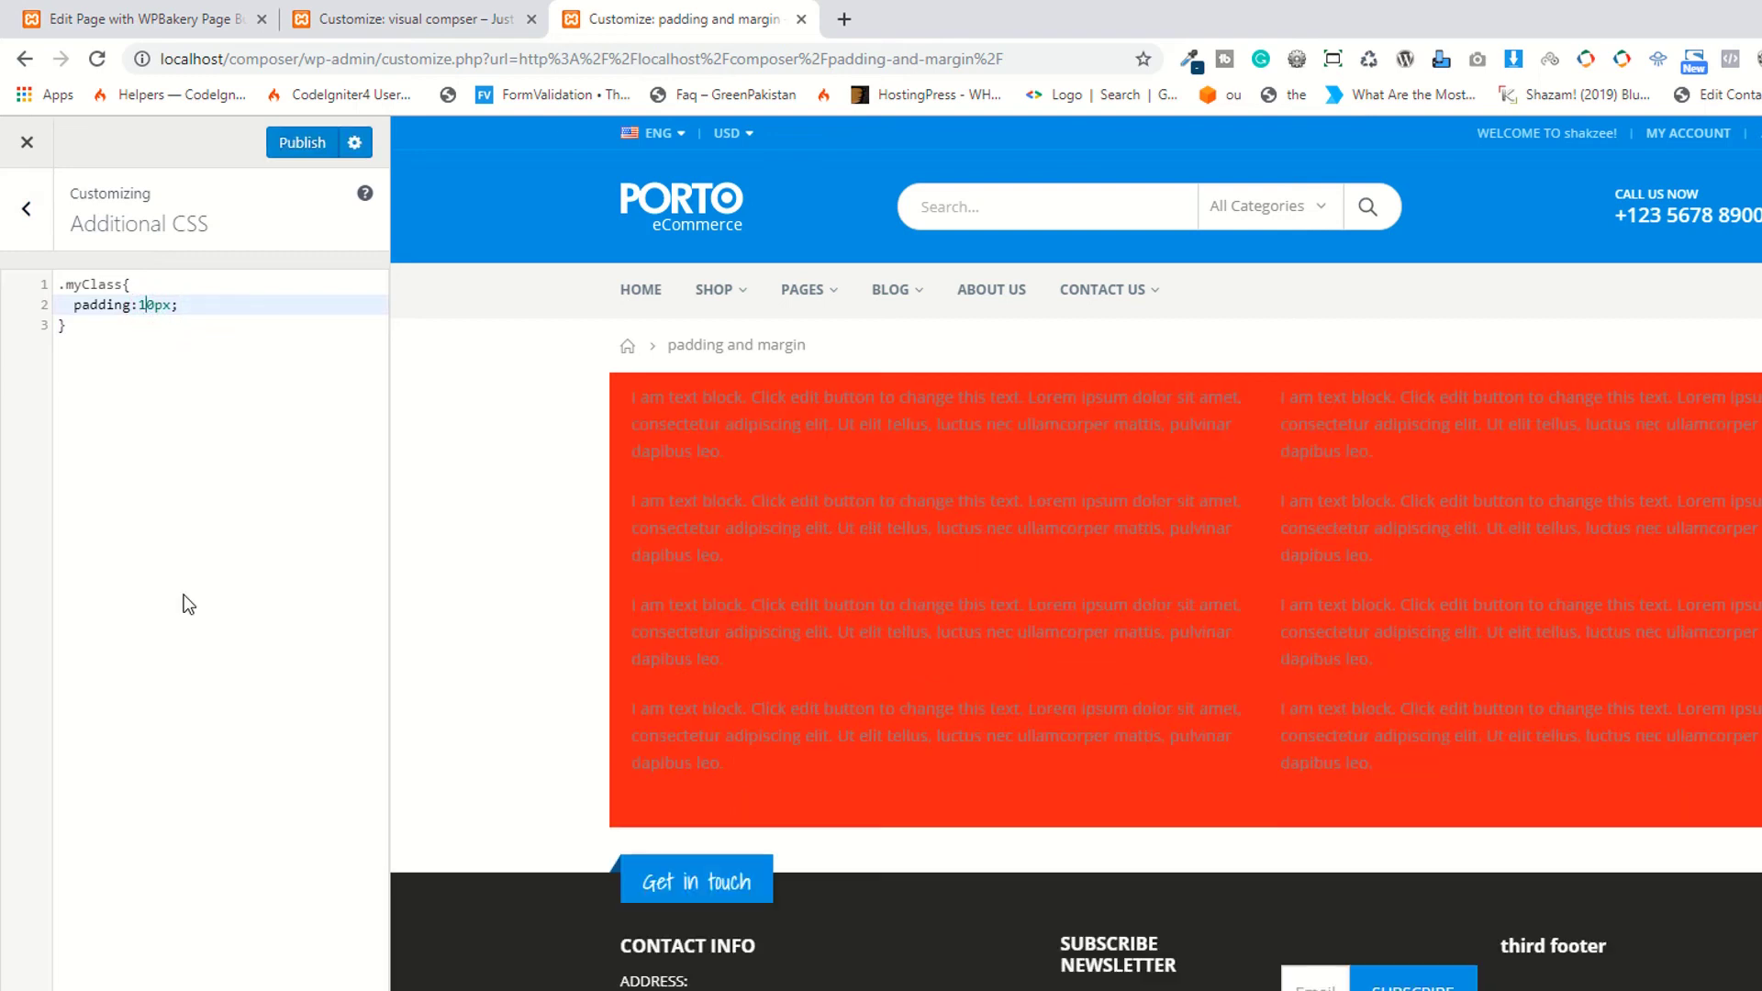
pyautogui.press('BackSpace')
pyautogui.write('5')
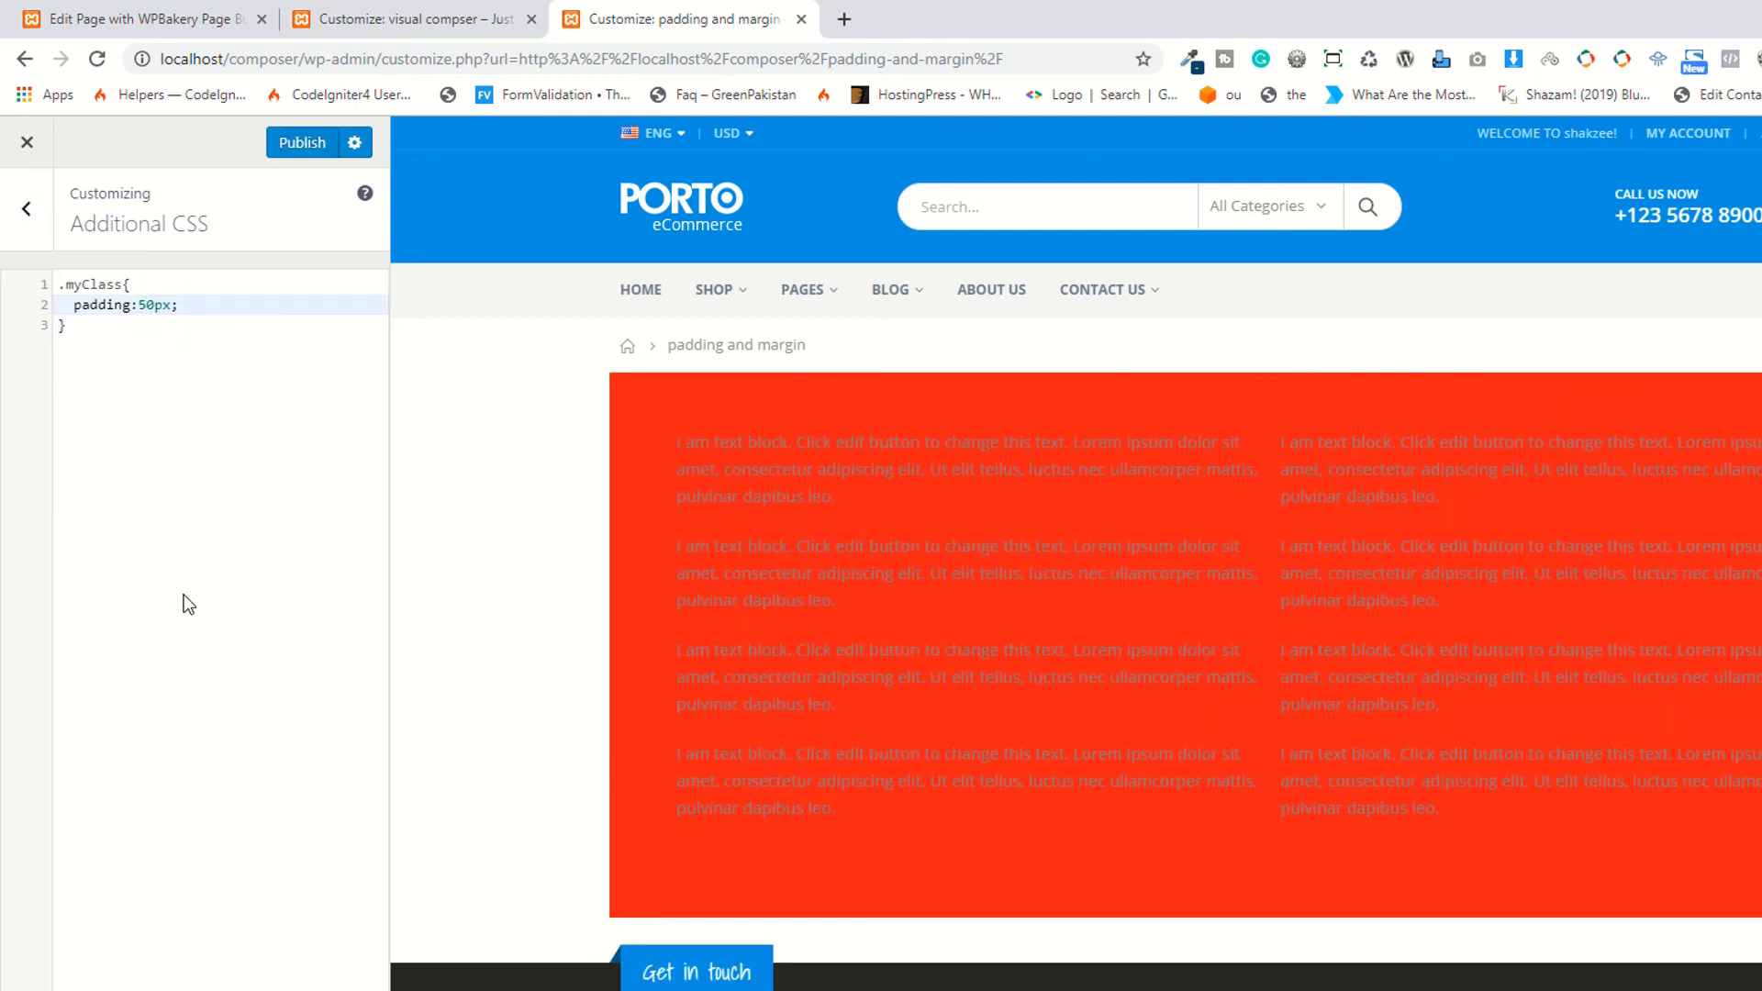
pyautogui.press('BackSpace')
pyautogui.write('2')
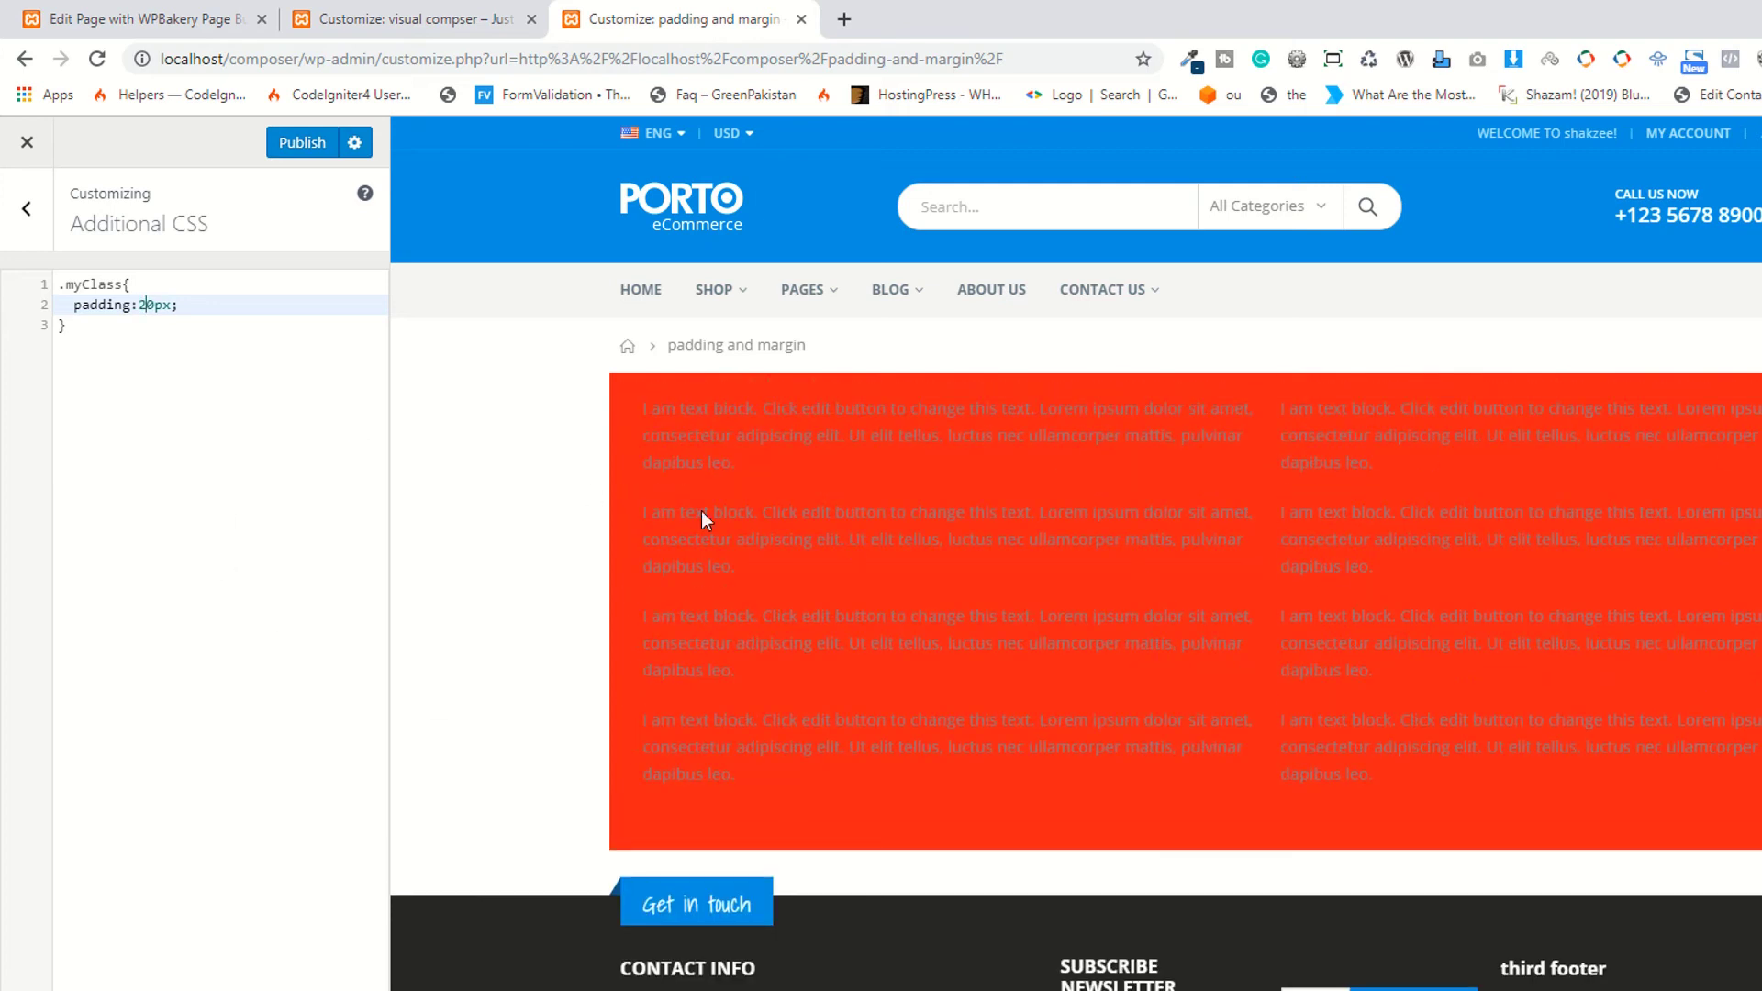
pyautogui.click(286, 147)
pyautogui.click(382, 17)
pyautogui.click(147, 18)
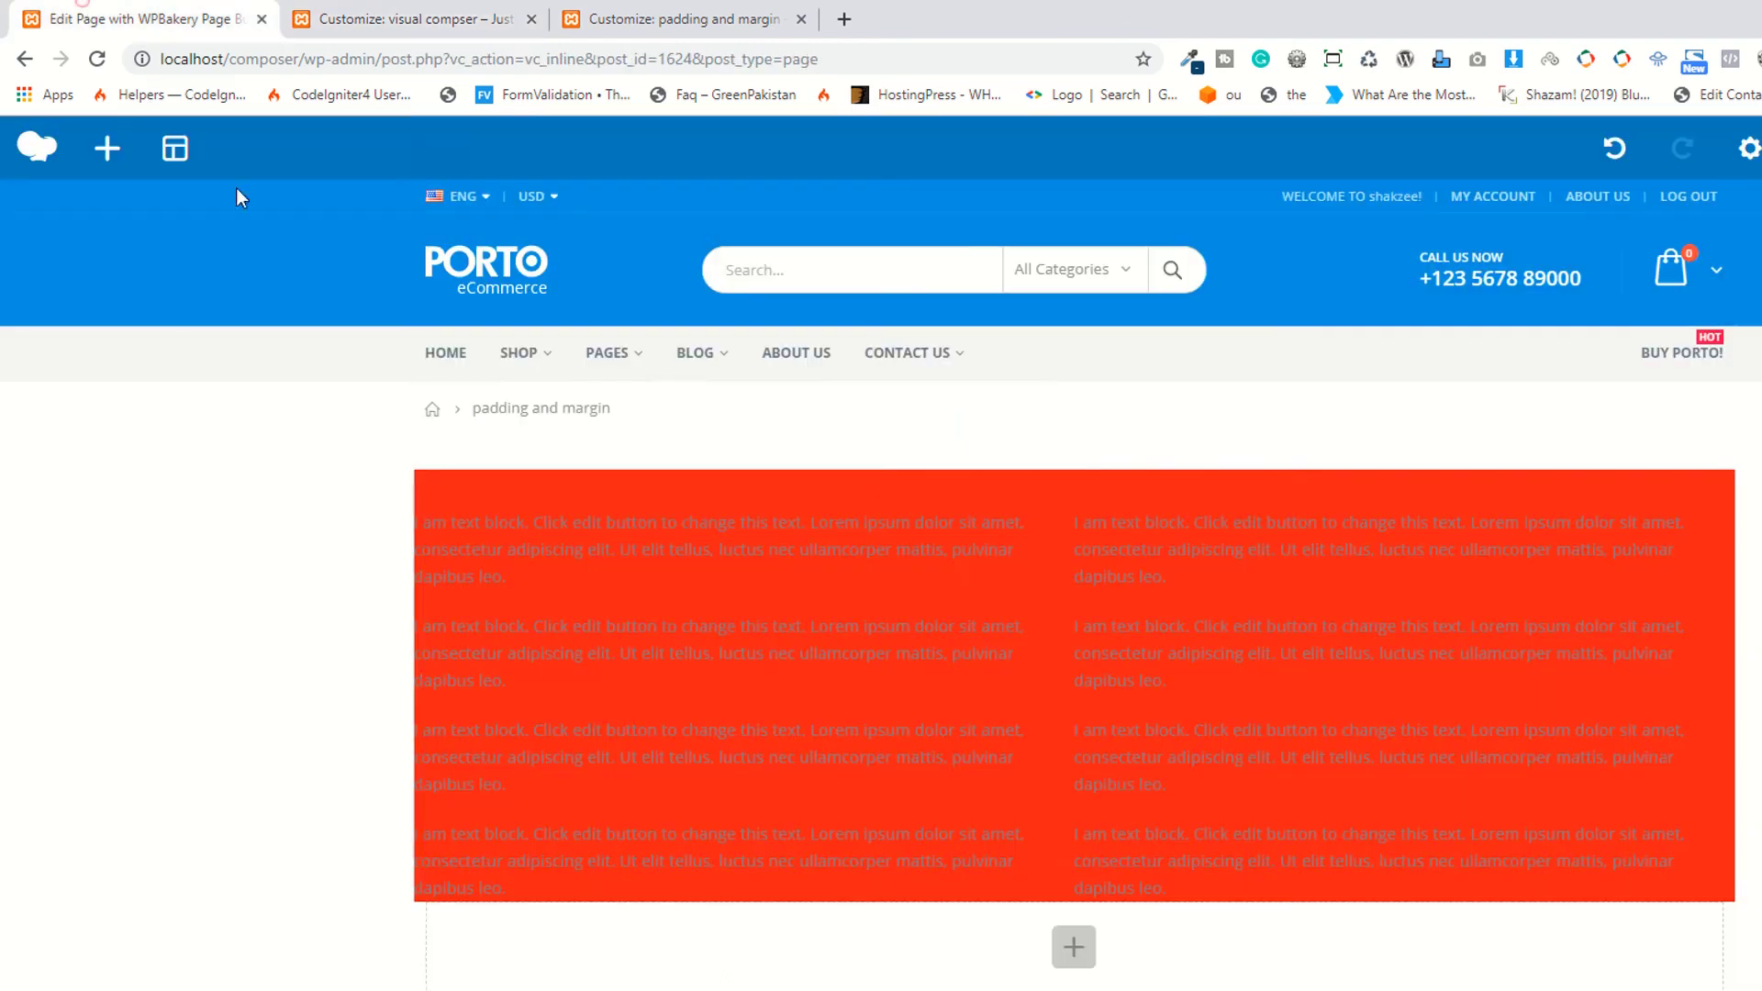
pyautogui.click(495, 18)
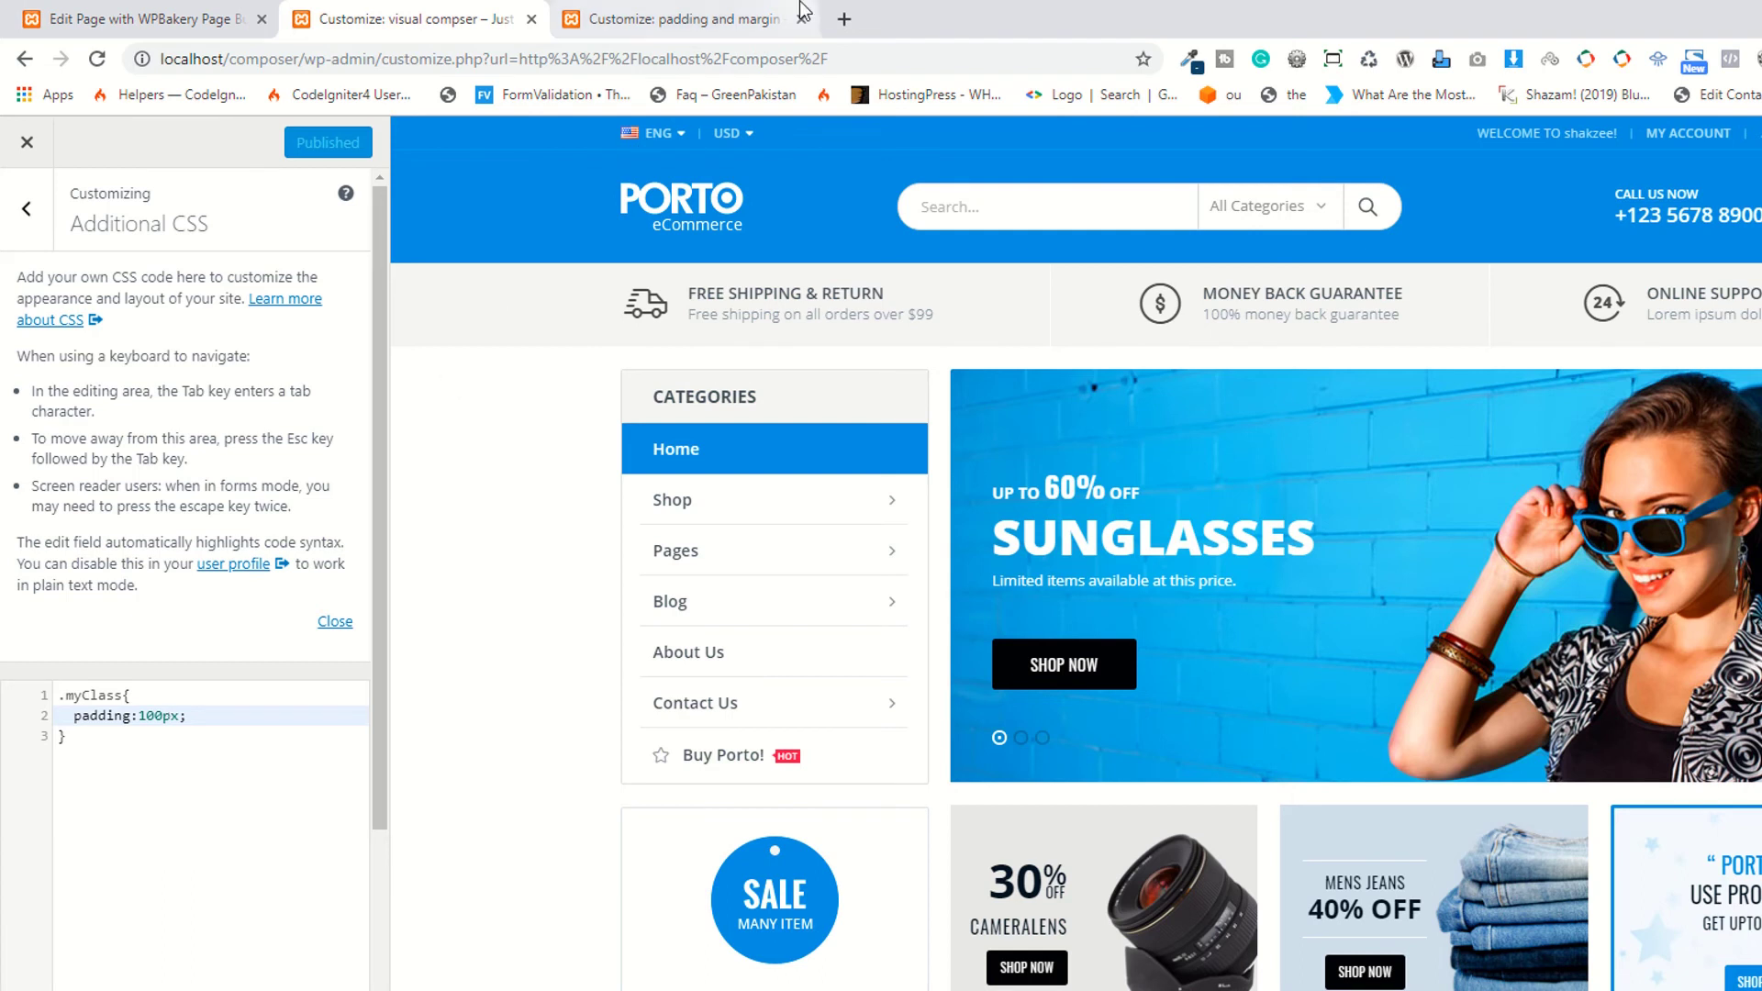
pyautogui.click(771, 17)
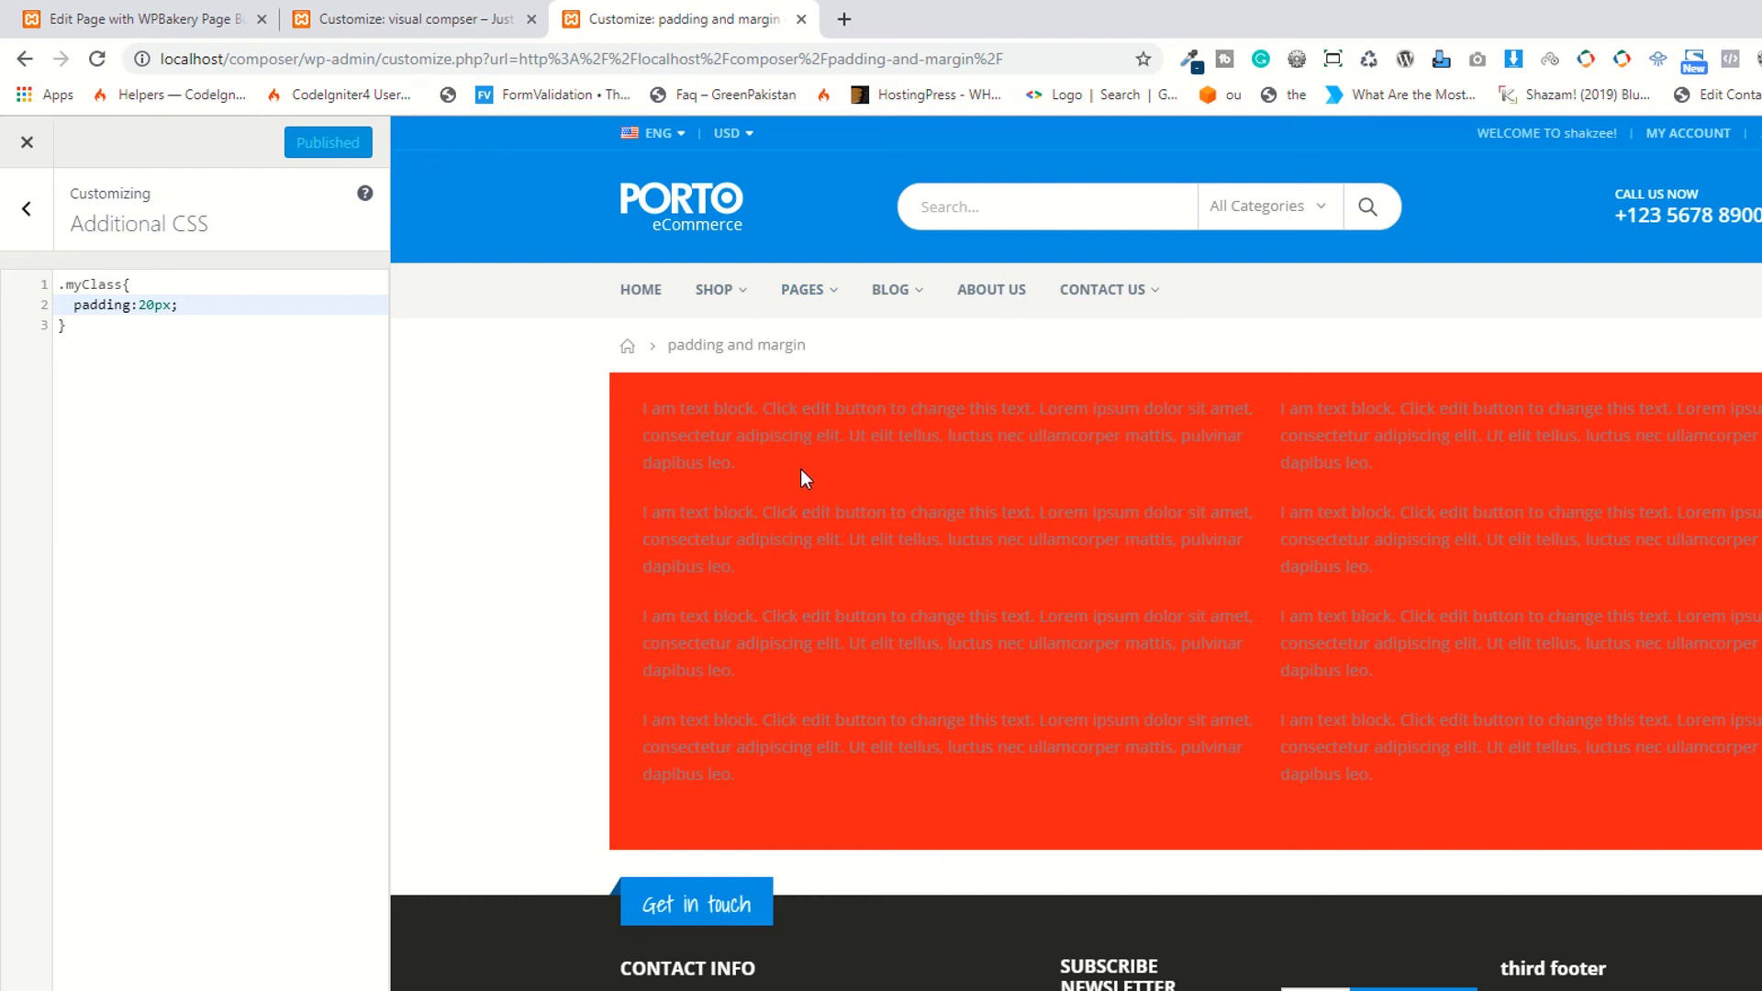
# In the WPBakery editor, set the red row's top, right, bottom and left padding to 50 in its design options, save and close
pyautogui.click(381, 12)
pyautogui.click(57, 11)
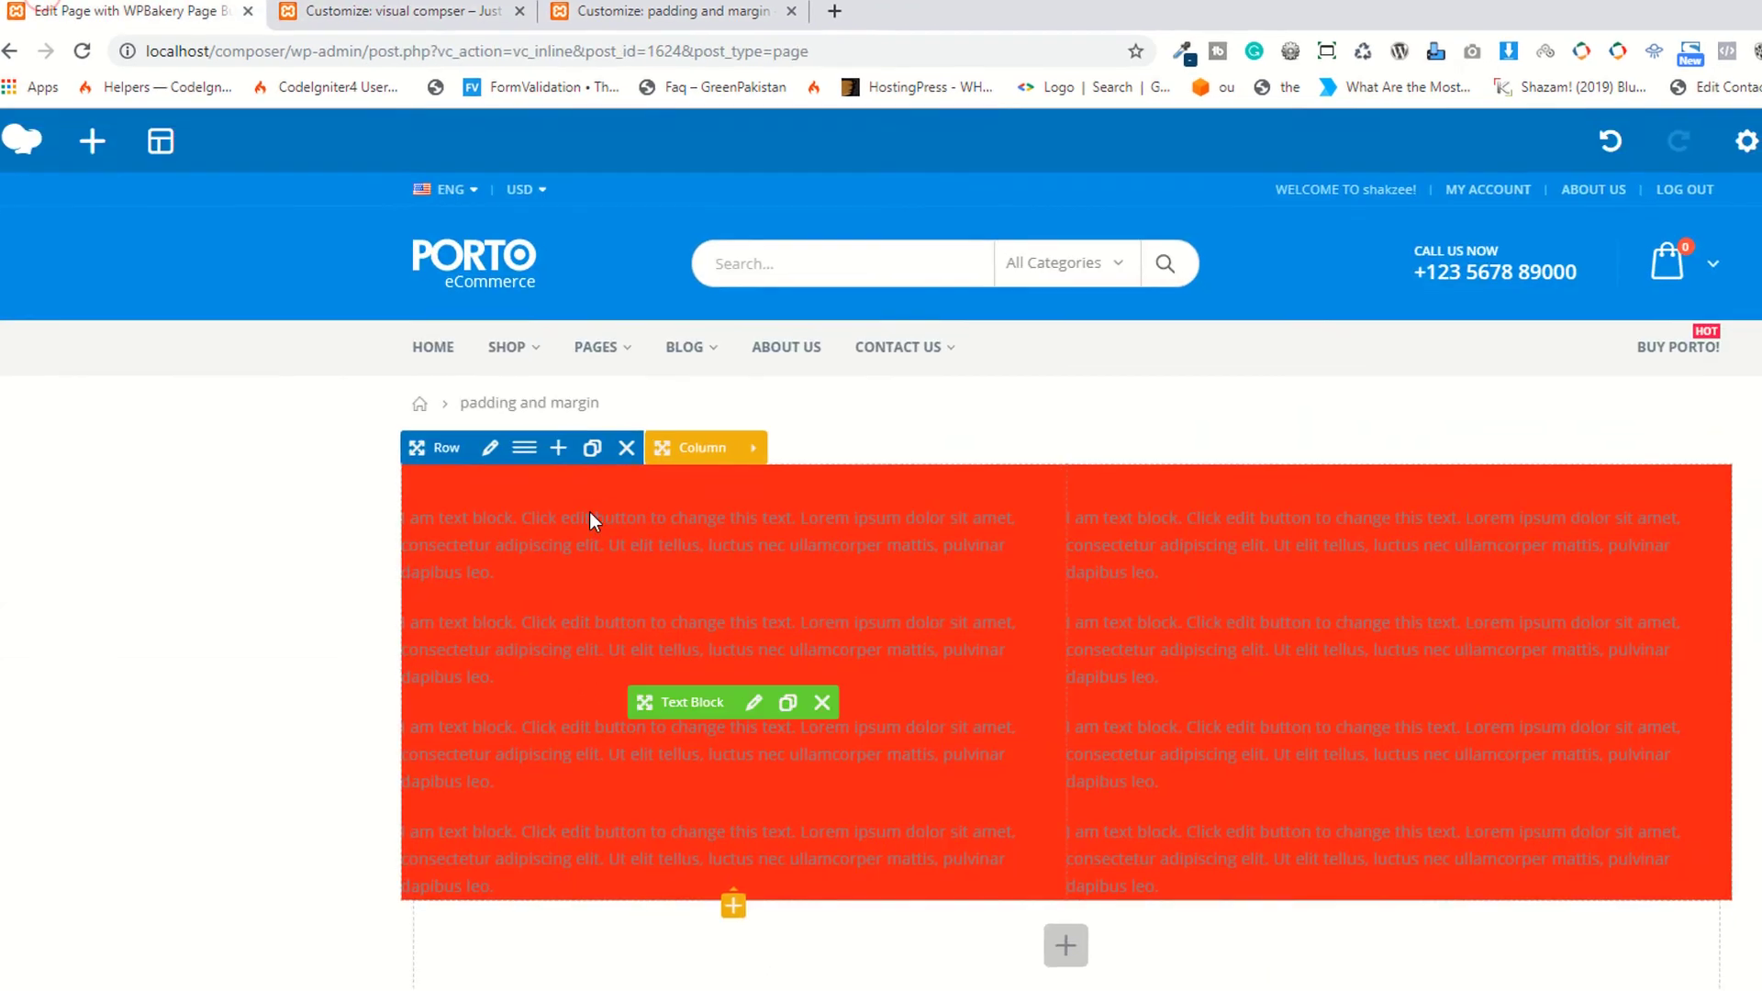
pyautogui.click(502, 452)
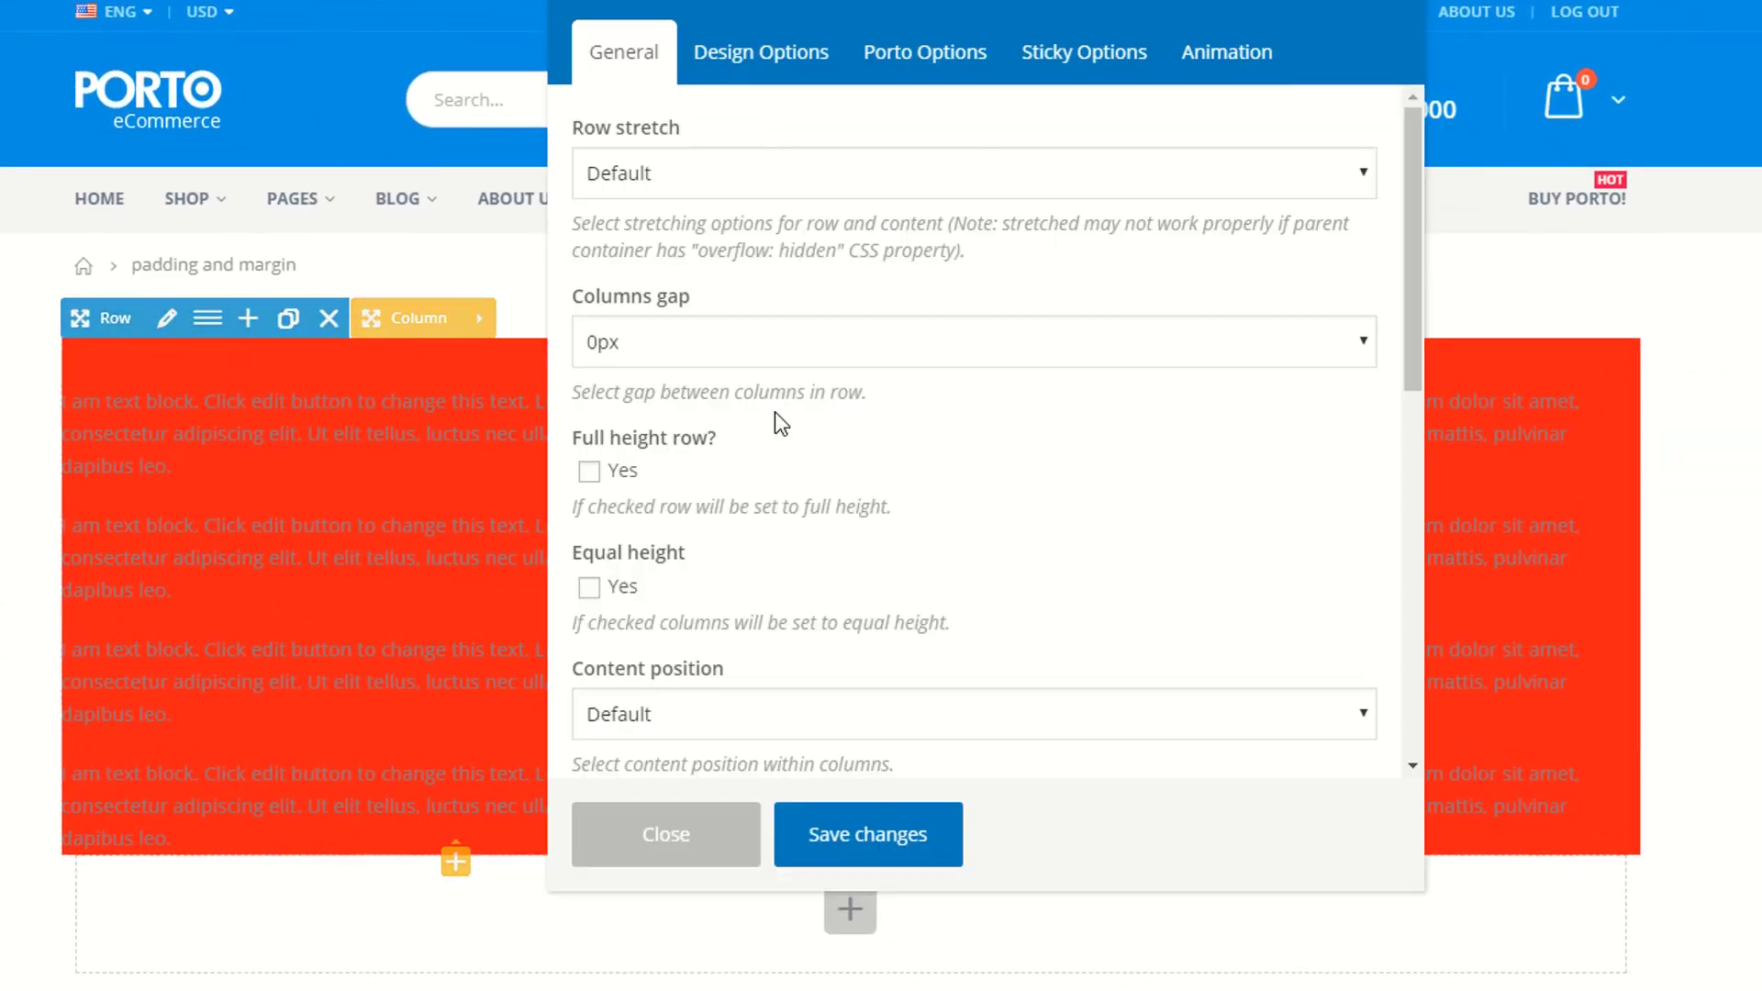
pyautogui.click(765, 81)
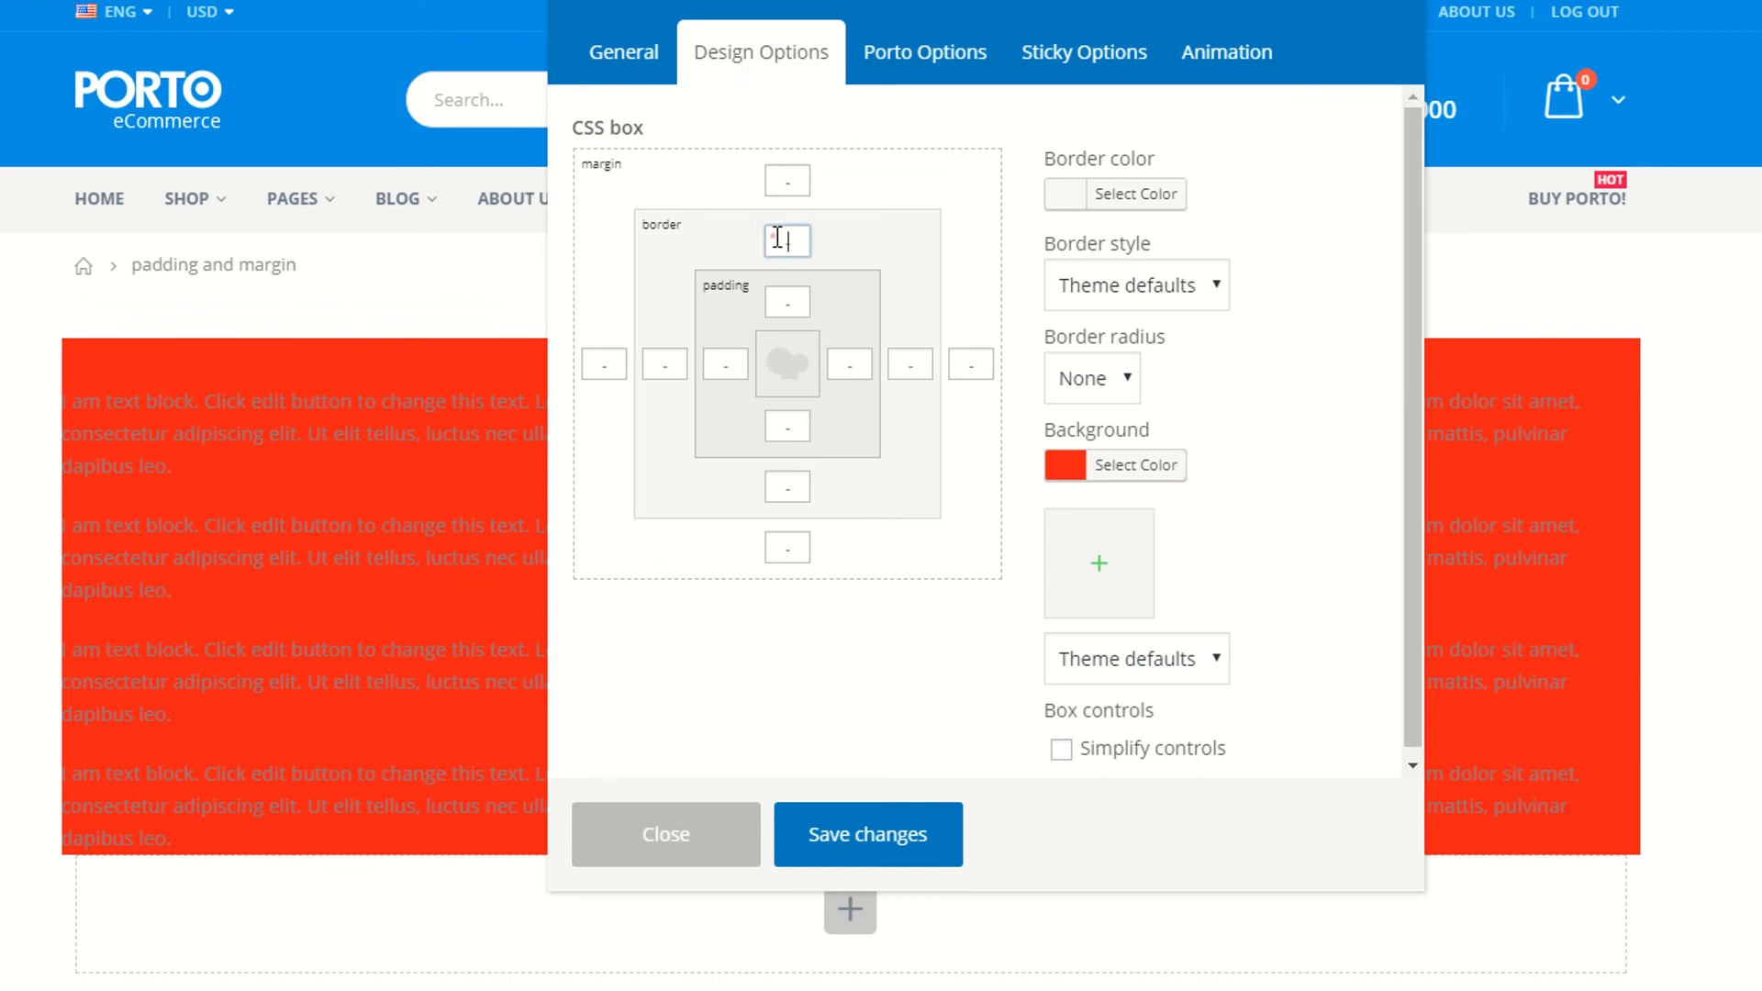
pyautogui.click(782, 183)
pyautogui.click(781, 301)
pyautogui.write('50')
pyautogui.click(854, 364)
pyautogui.write('50')
pyautogui.click(788, 425)
pyautogui.write('50')
pyautogui.press('Tab')
pyautogui.write('50')
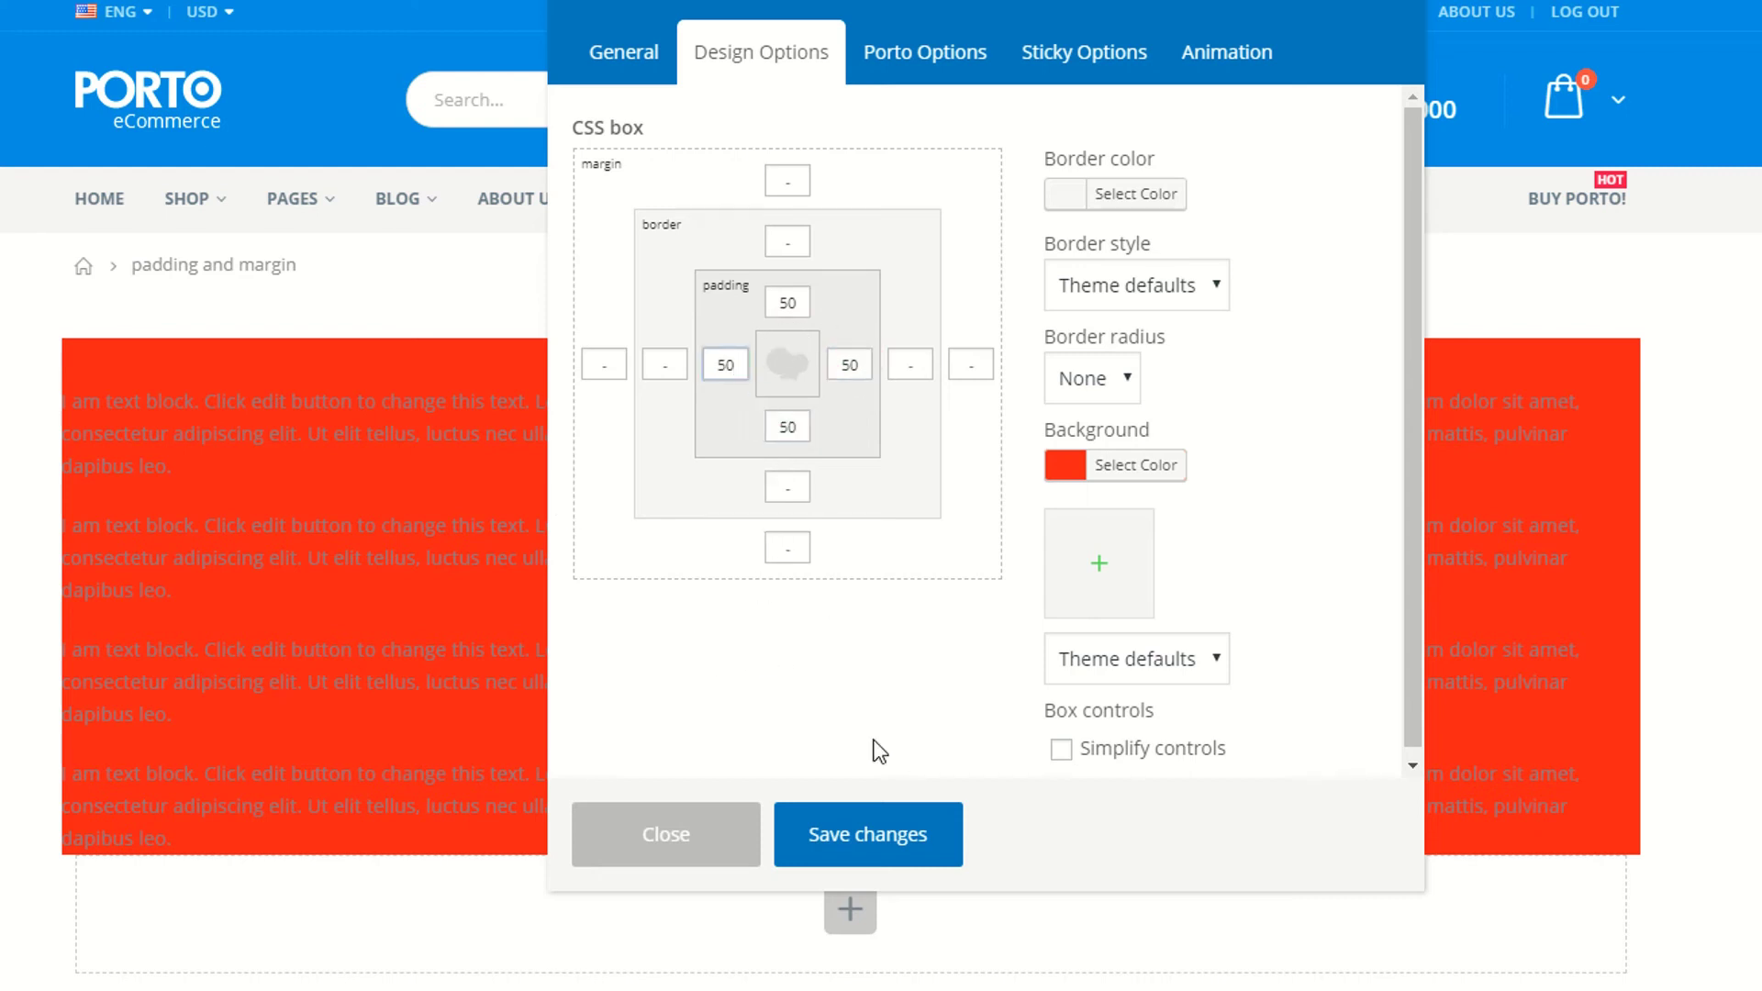
pyautogui.click(870, 832)
pyautogui.click(675, 826)
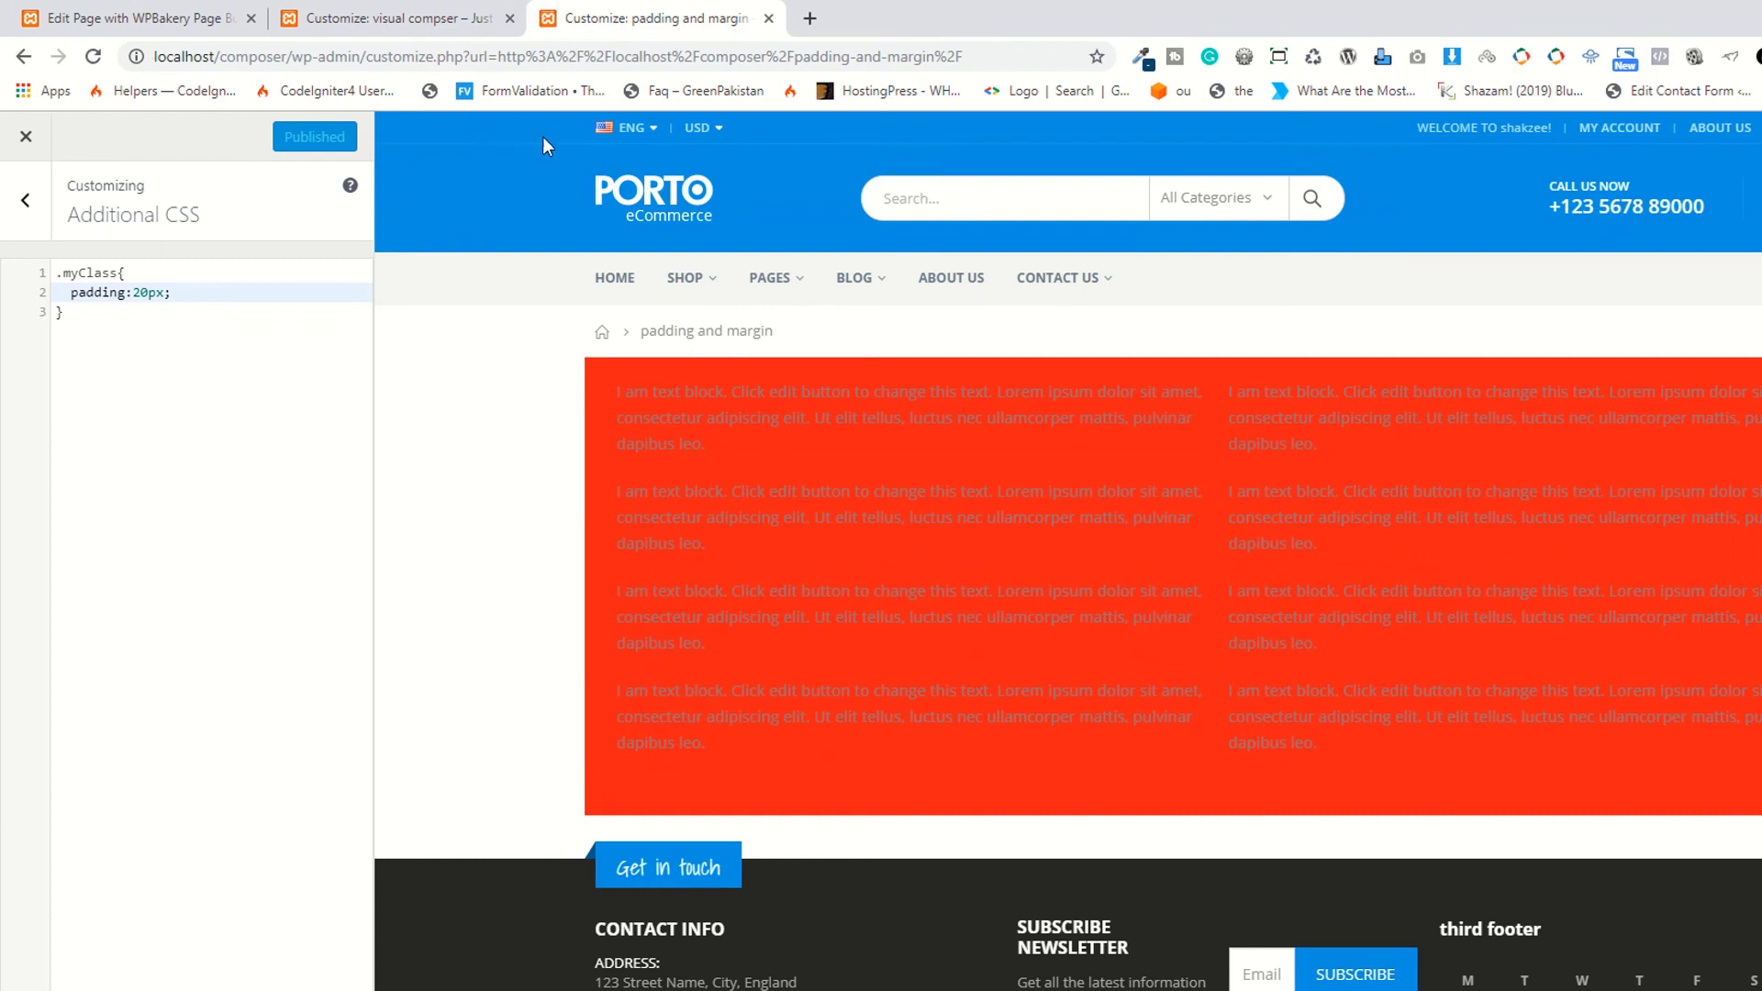
# Return to the live padding and margin page and reload it to check the red row's padding
pyautogui.click(413, 17)
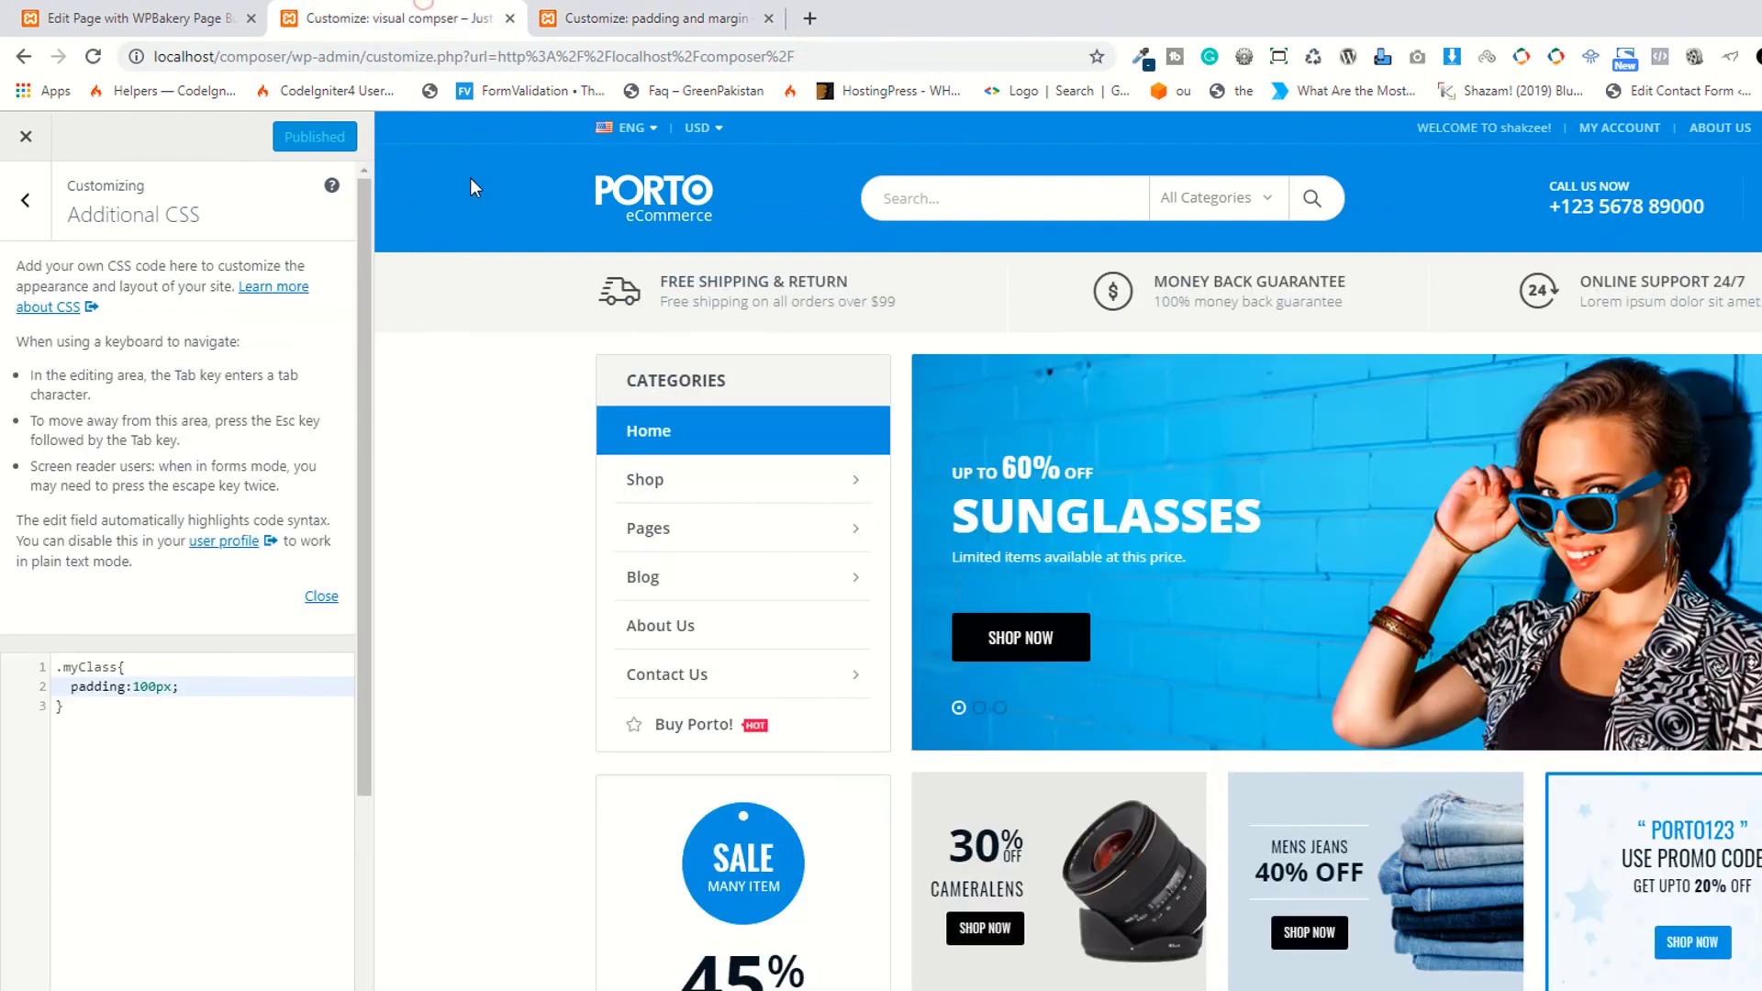
pyautogui.click(629, 13)
pyautogui.press('F5')
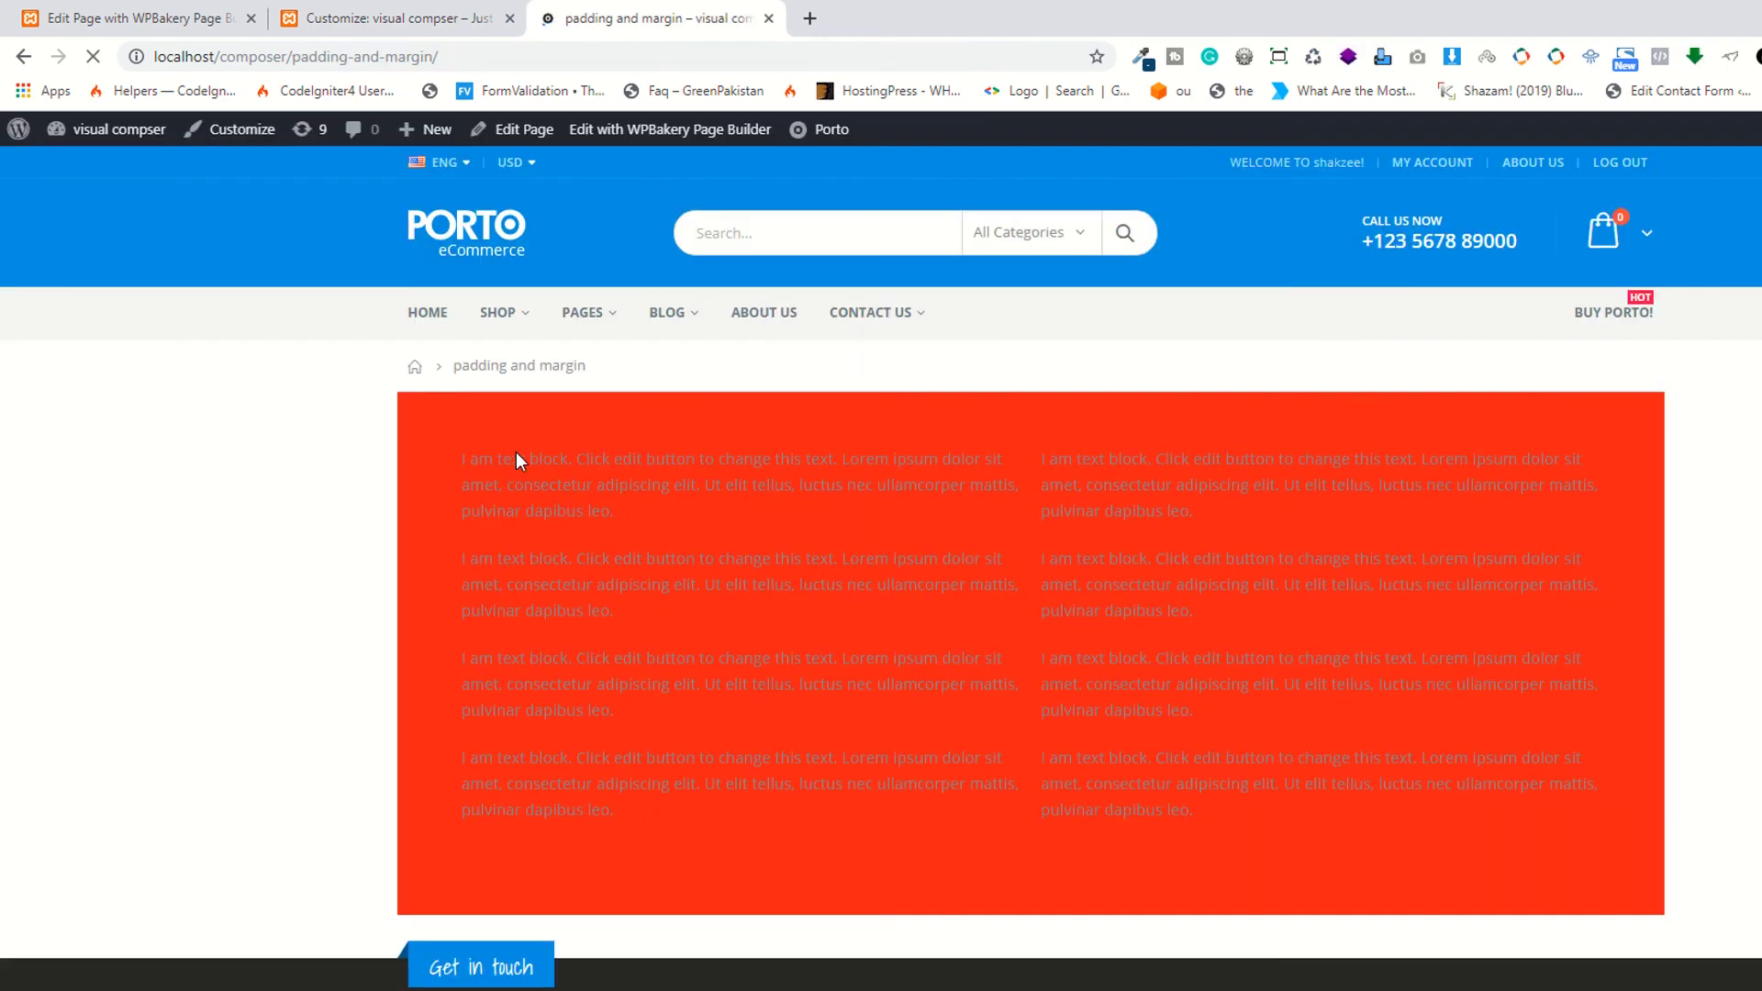
pyautogui.scroll(-1, 349, 588)
# Delete all code from the site's Additional CSS, publish the change and return to the live page
pyautogui.click(367, 18)
pyautogui.click(158, 708)
pyautogui.hotkey('ctrl', 'a')
pyautogui.press('BackSpace')
pyautogui.click(310, 138)
pyautogui.click(610, 16)
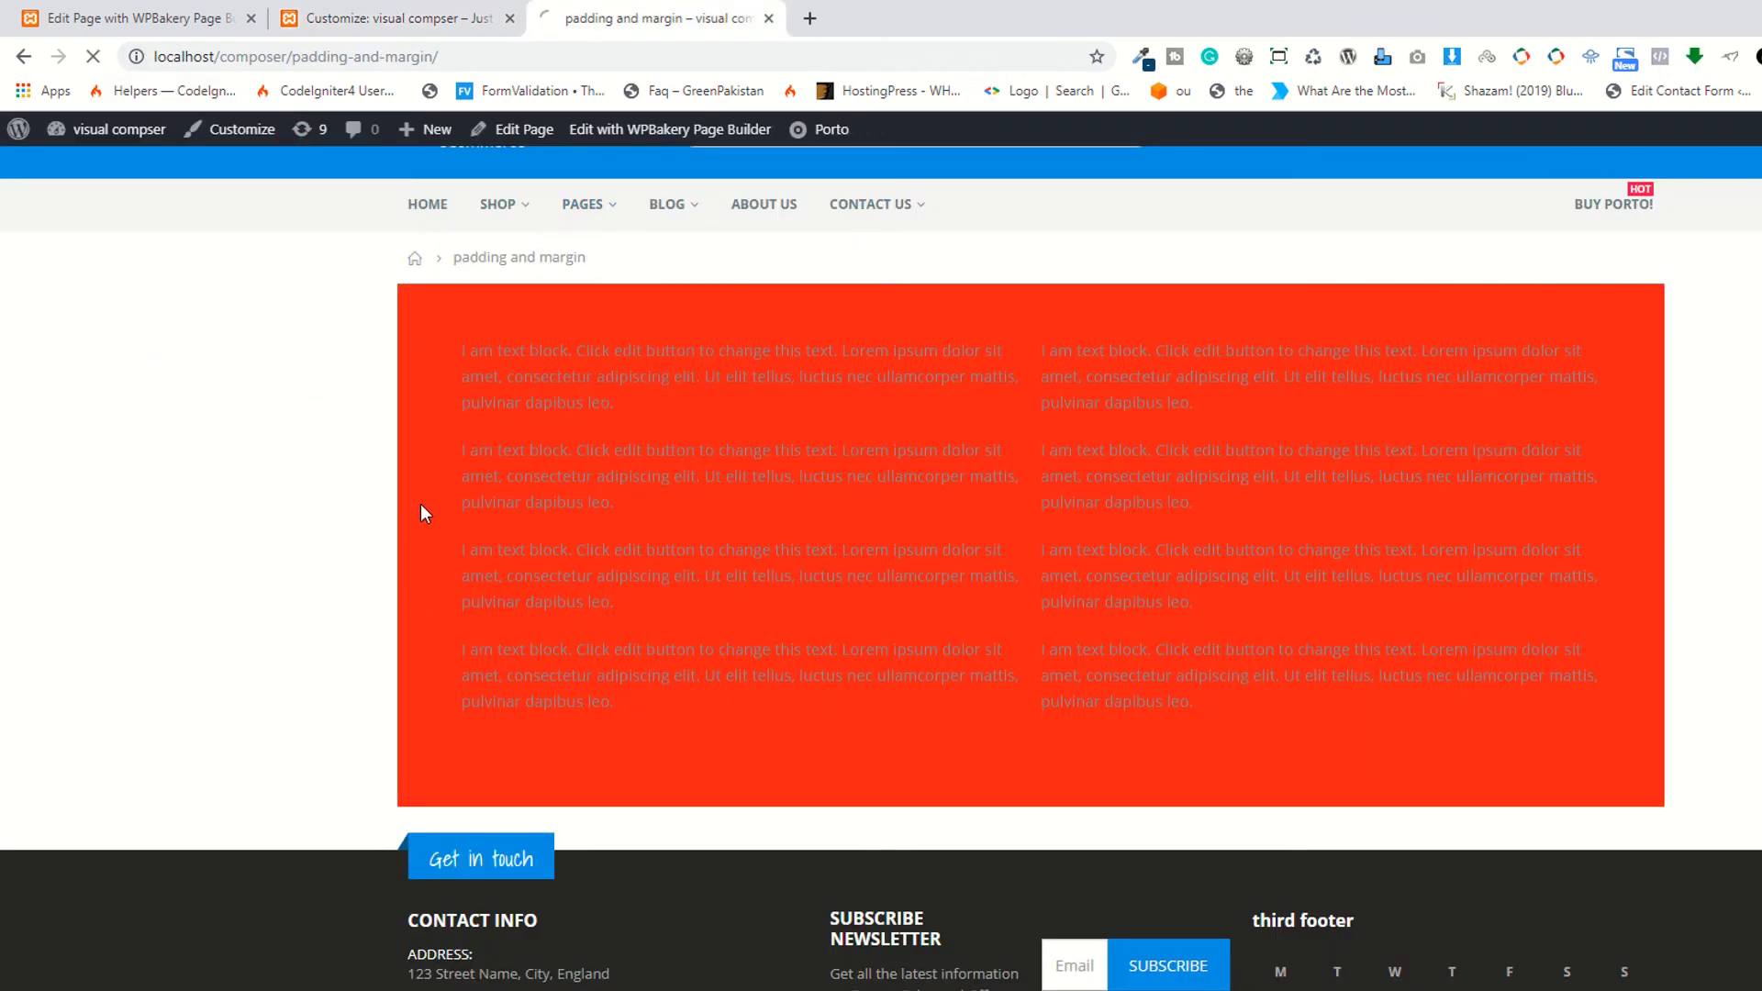
# Inspect the red row in DevTools and expand its row and first column elements, keeping the row element selected
pyautogui.rightClick(527, 317)
pyautogui.click(602, 592)
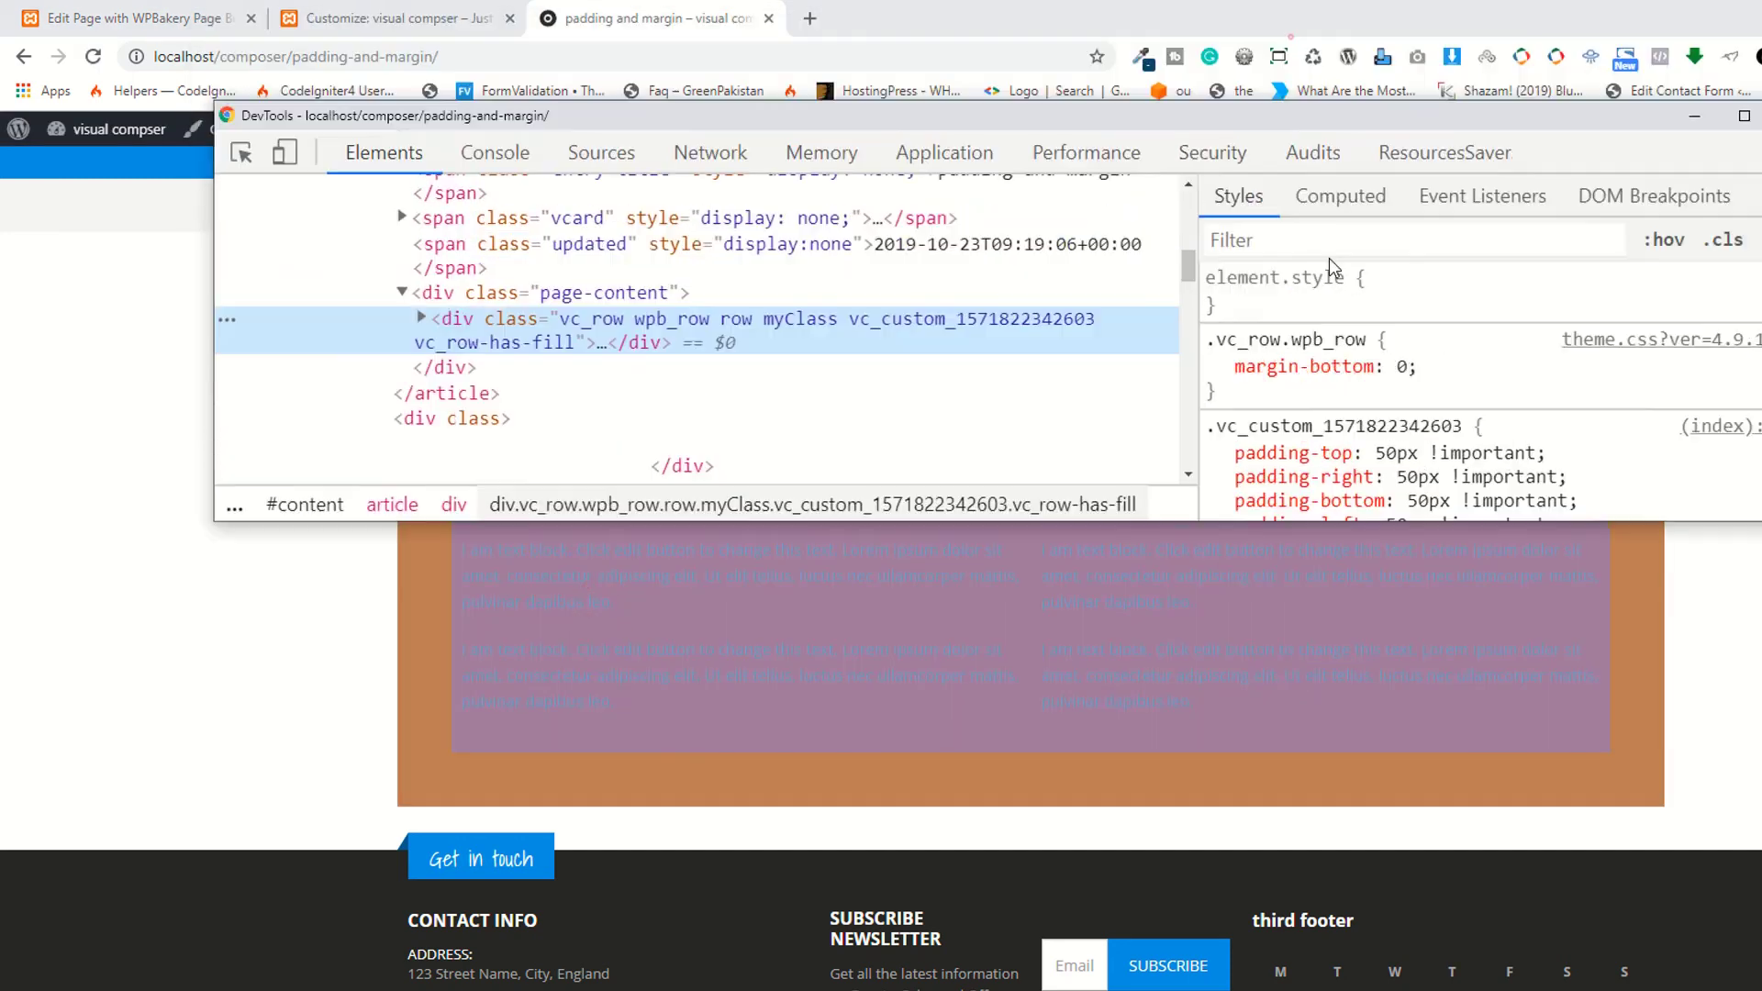
pyautogui.moveTo(1290, 20); pyautogui.dragTo(1347, 551)
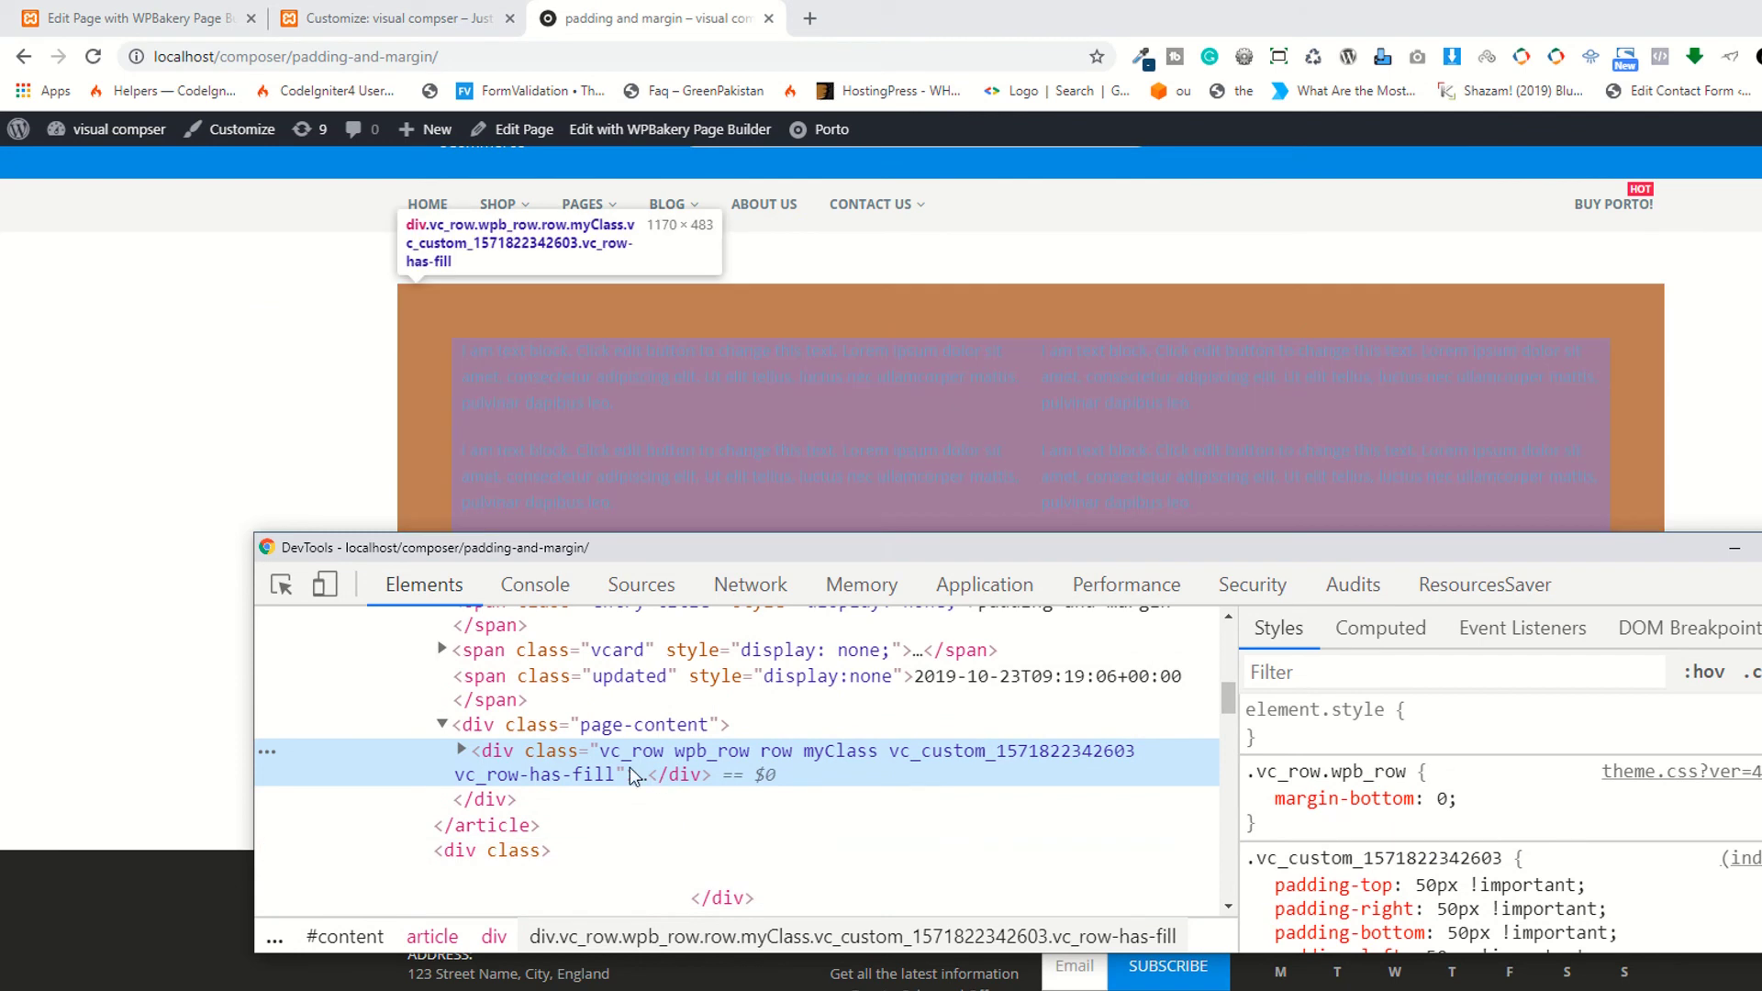
pyautogui.click(464, 751)
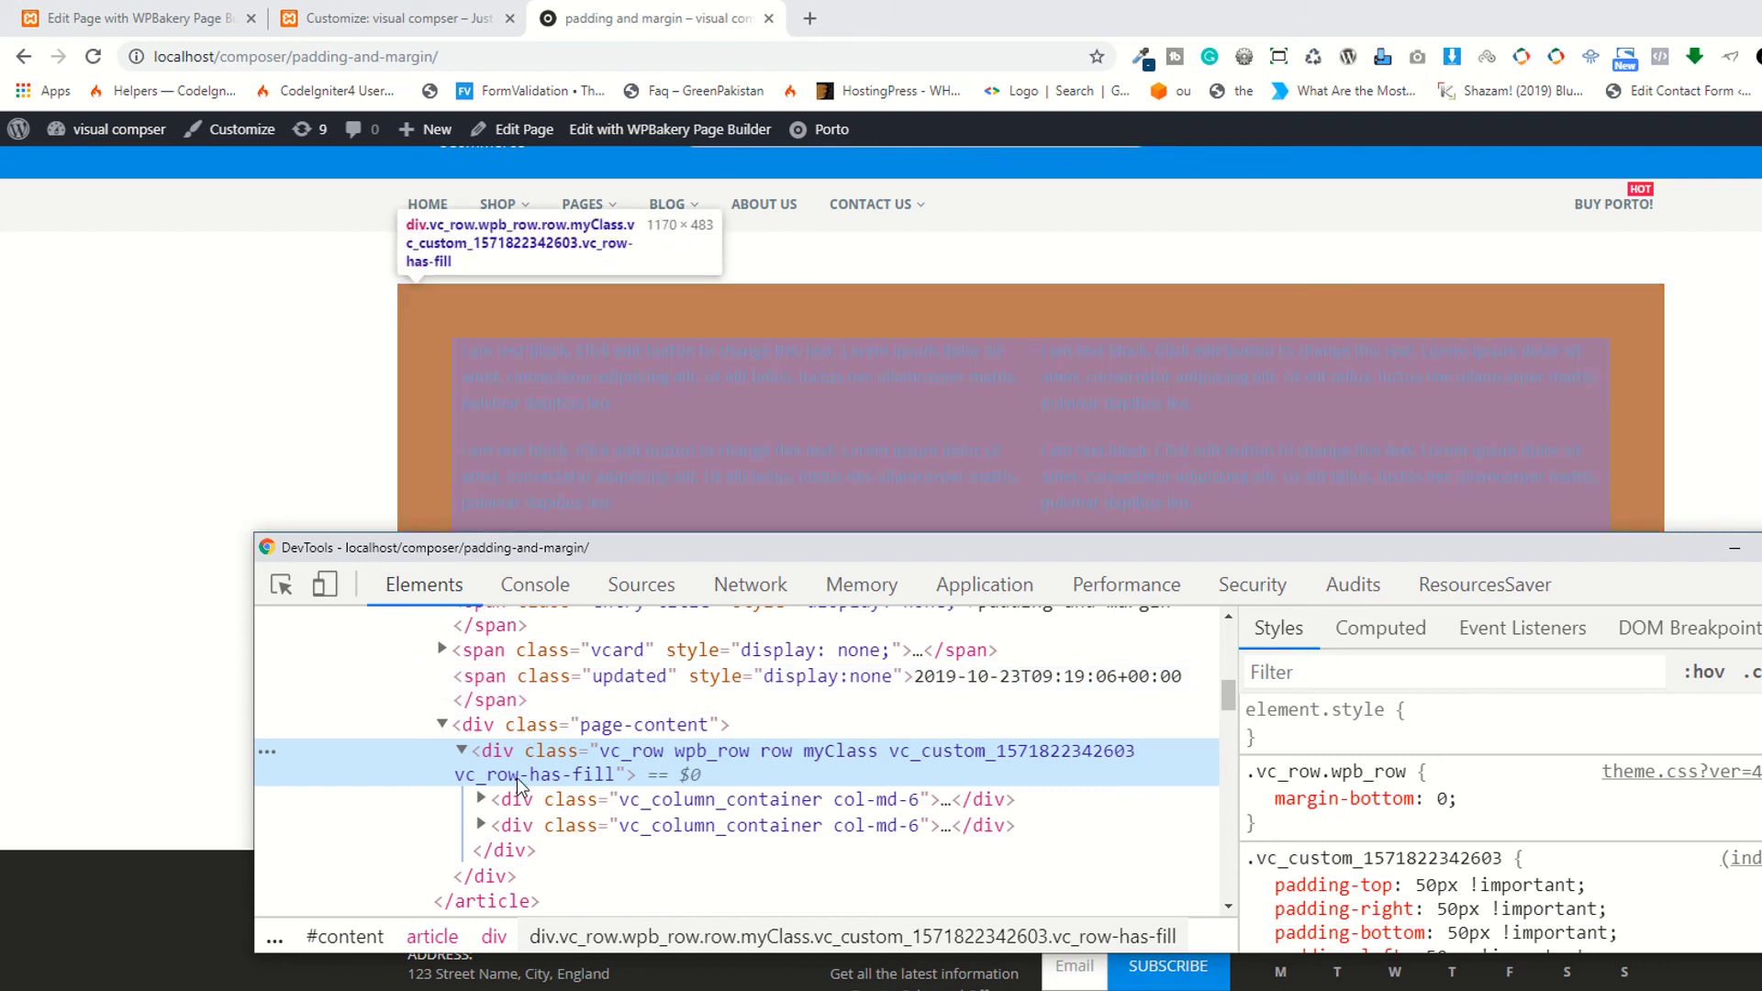
pyautogui.click(481, 798)
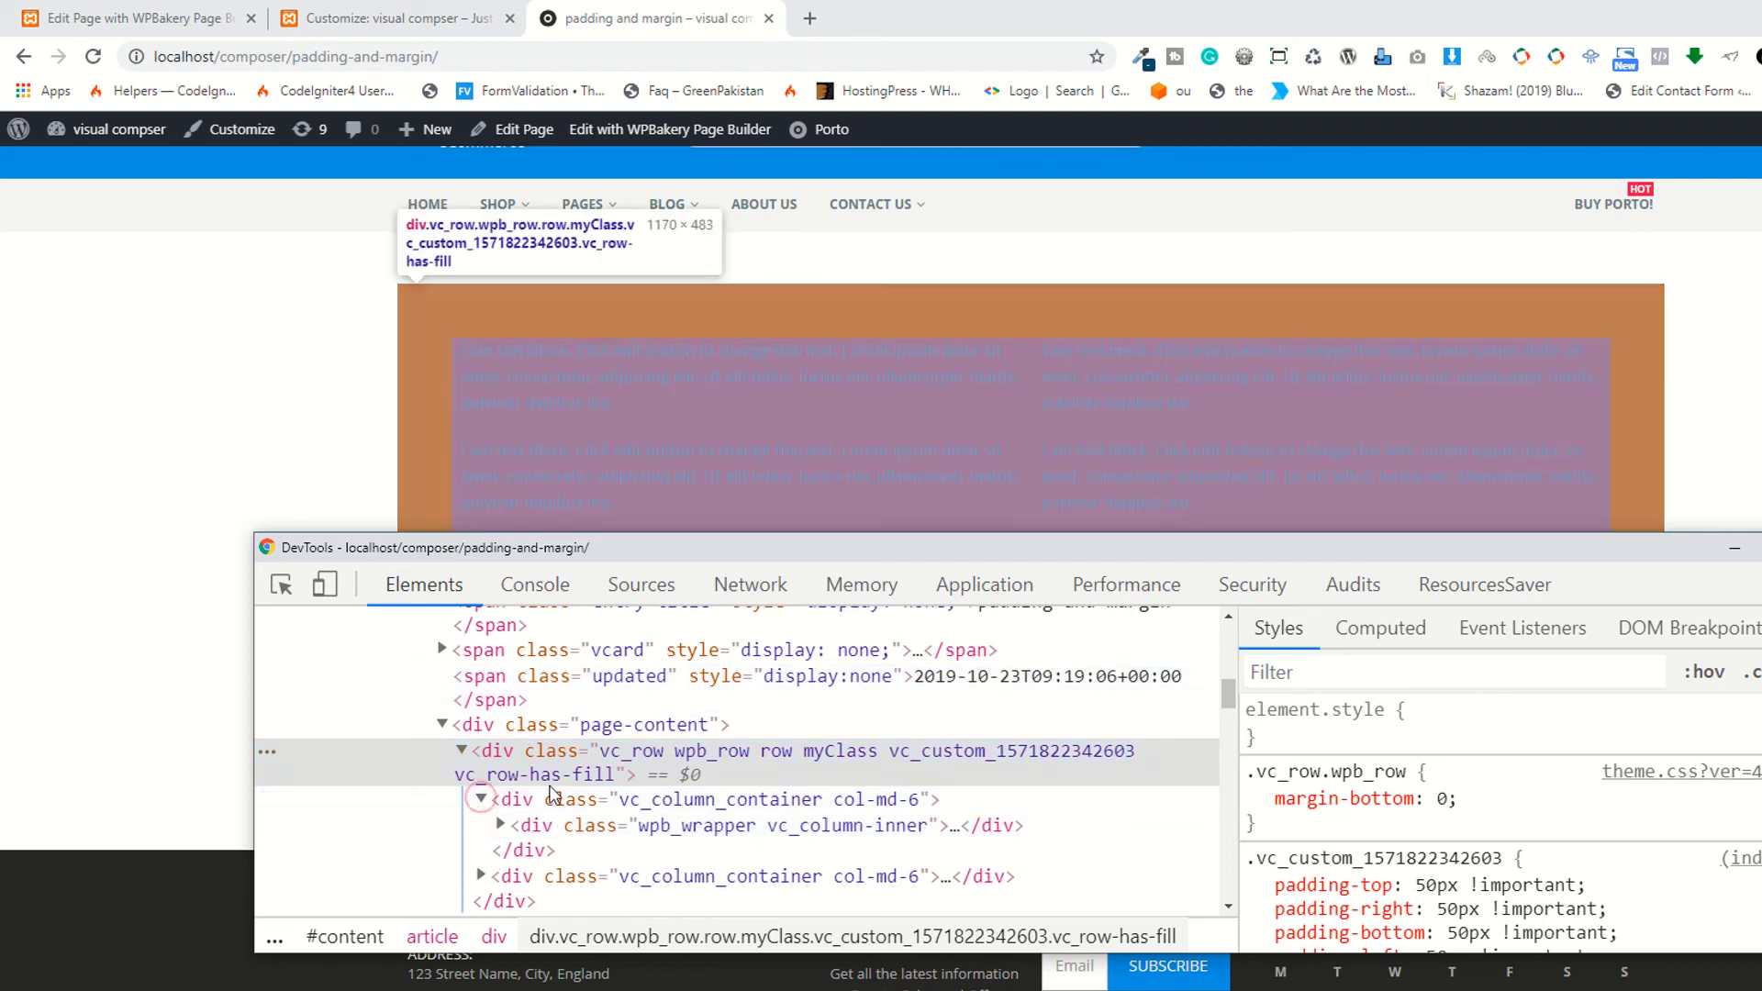
pyautogui.click(563, 760)
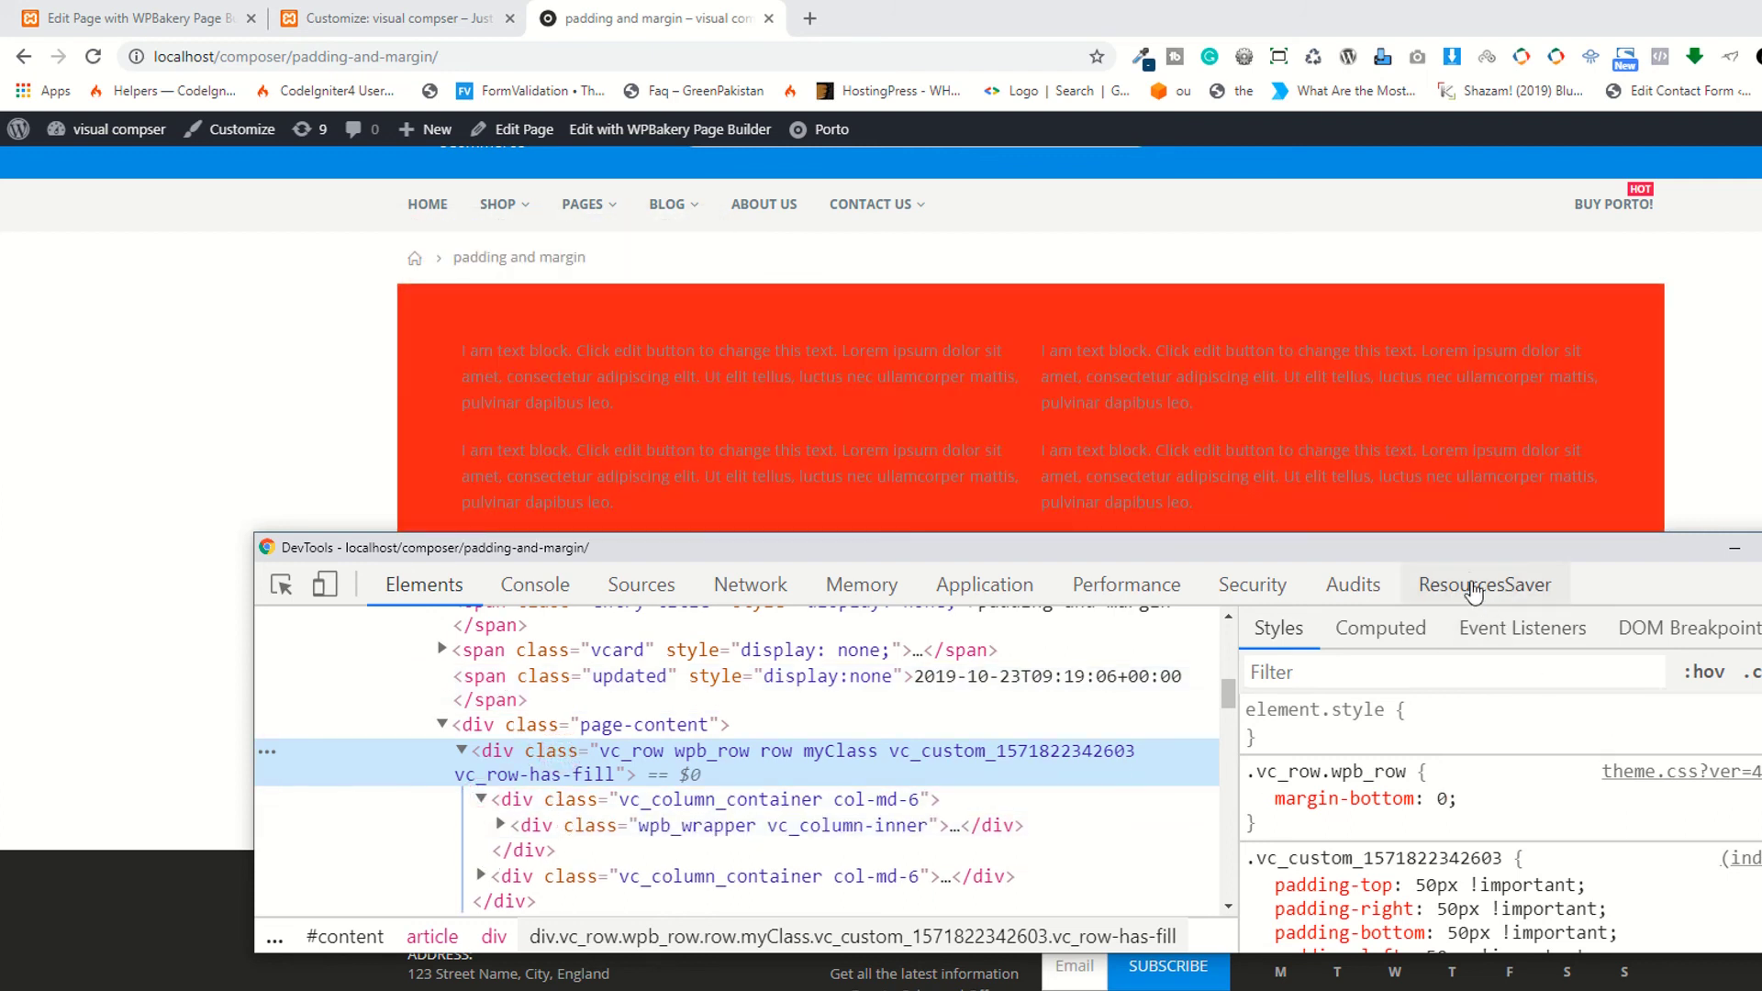
pyautogui.moveTo(1462, 548); pyautogui.dragTo(1466, 391)
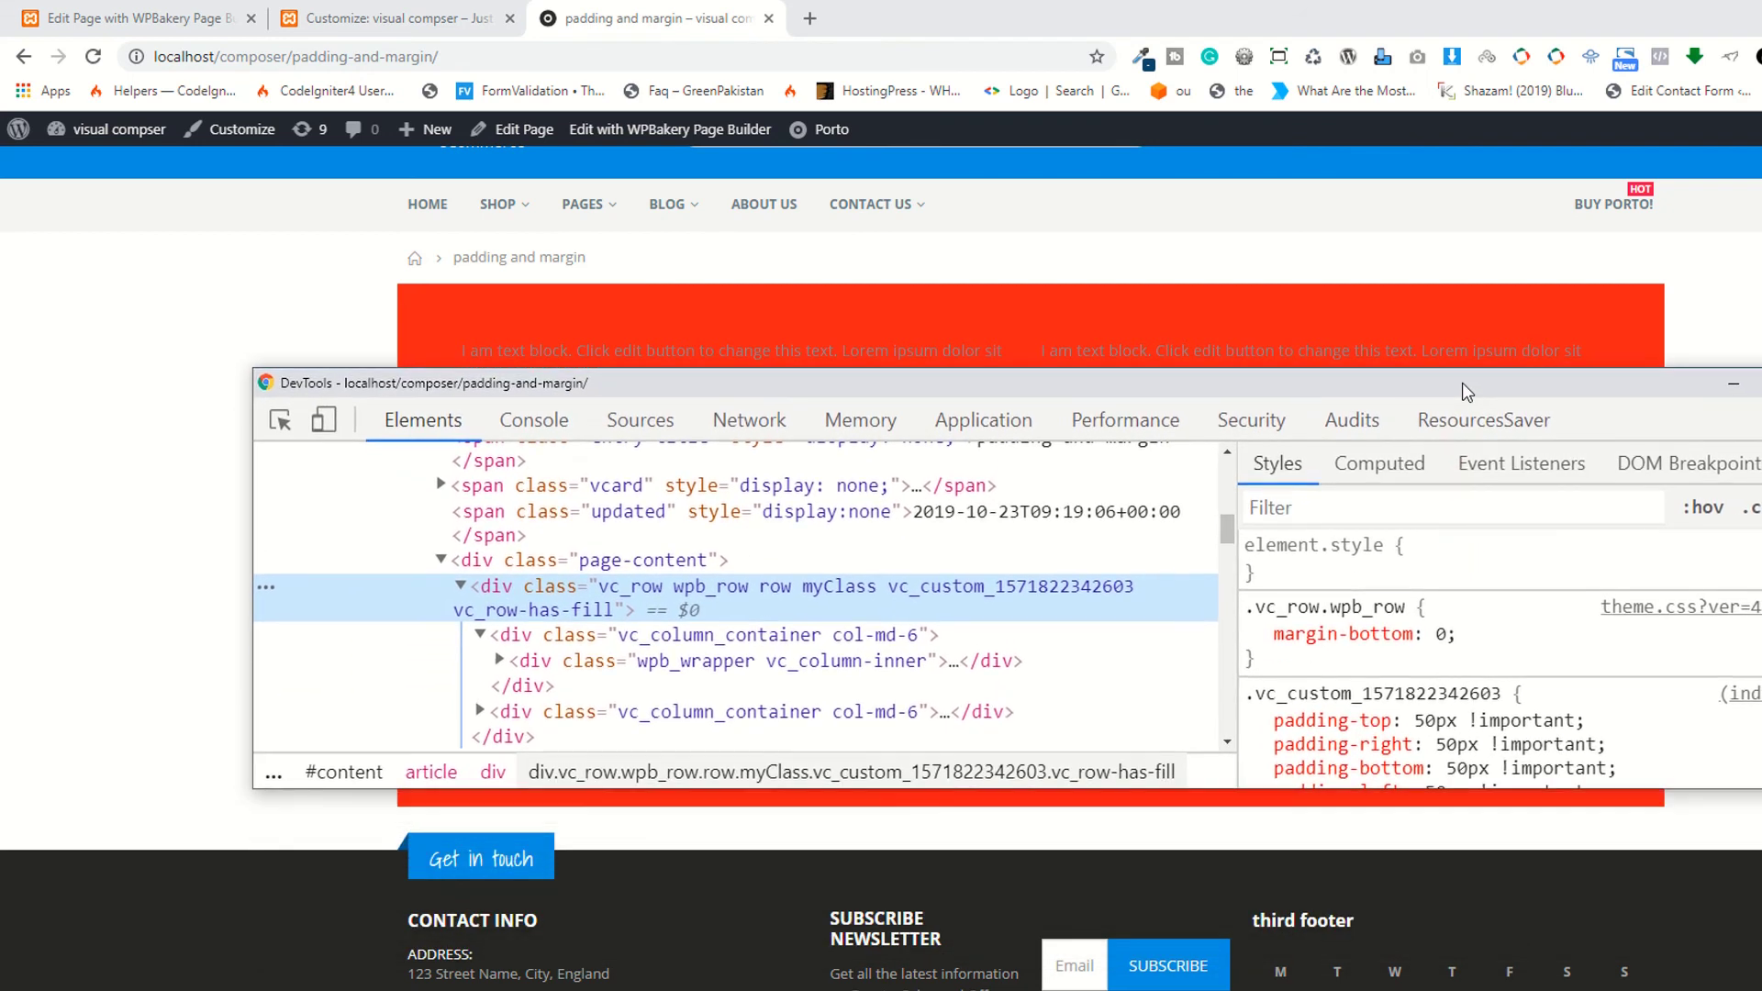
# Disable the four padding declarations and the background-color in the row's vc_custom style rule
pyautogui.scroll(-2, 1456, 679)
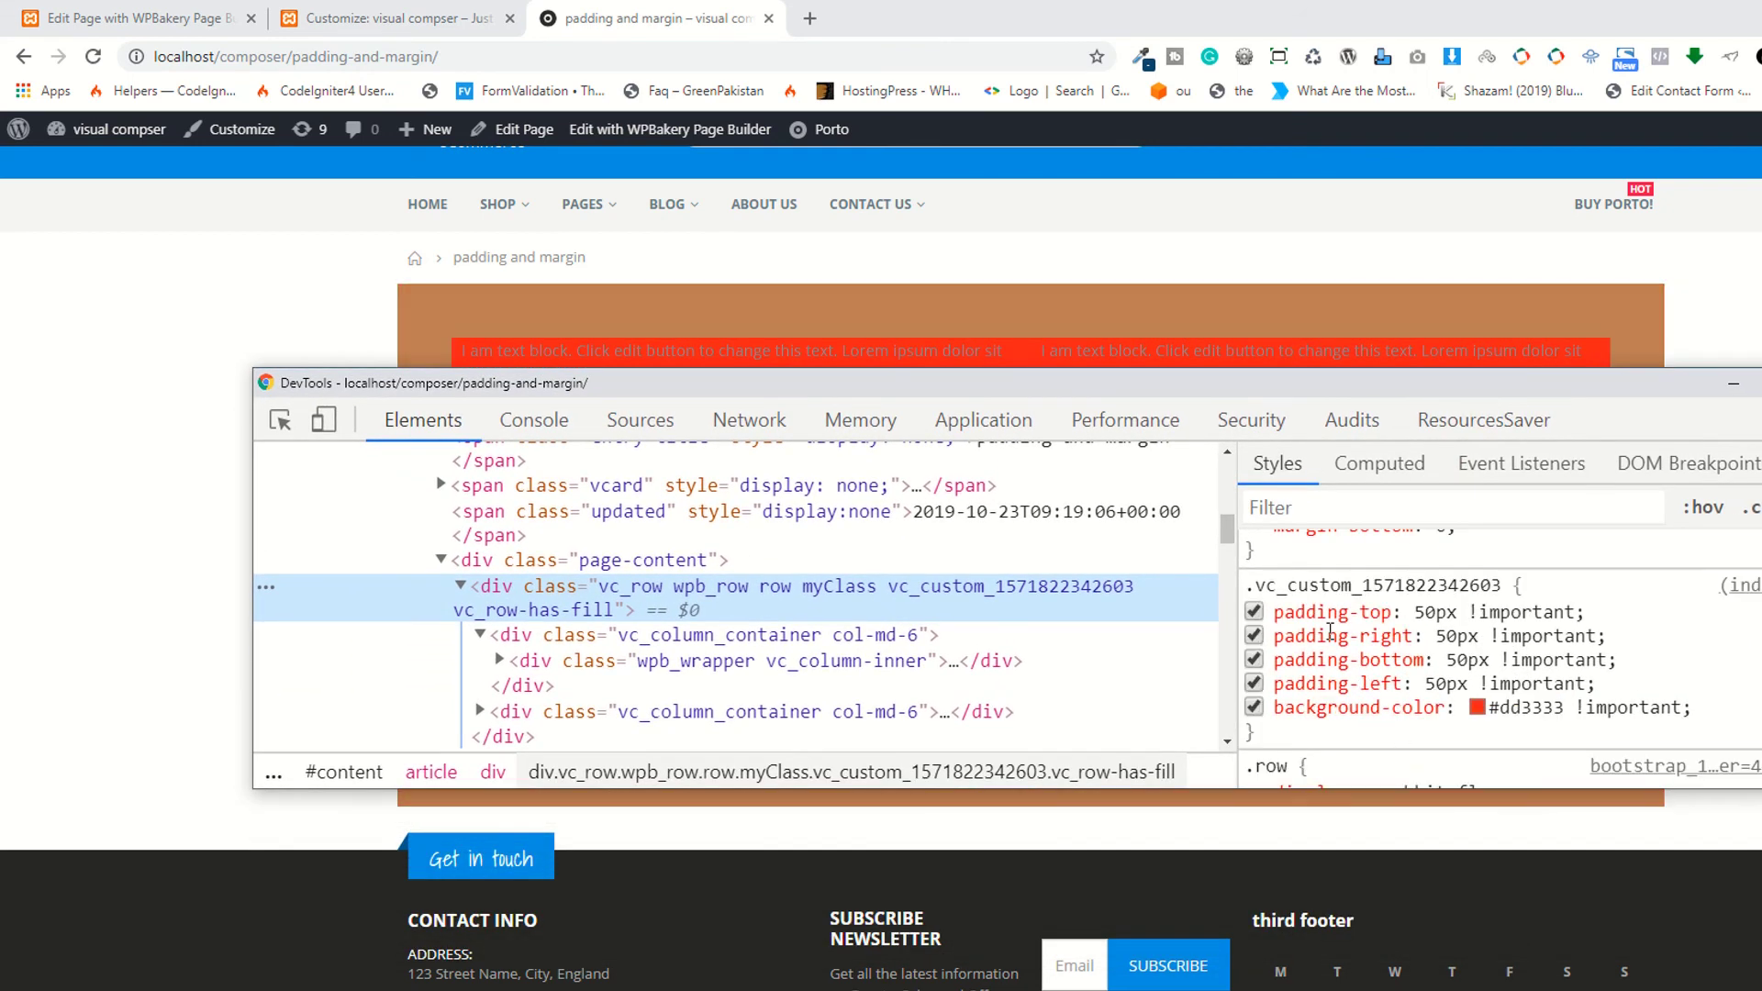
pyautogui.click(1263, 621)
pyautogui.click(1253, 635)
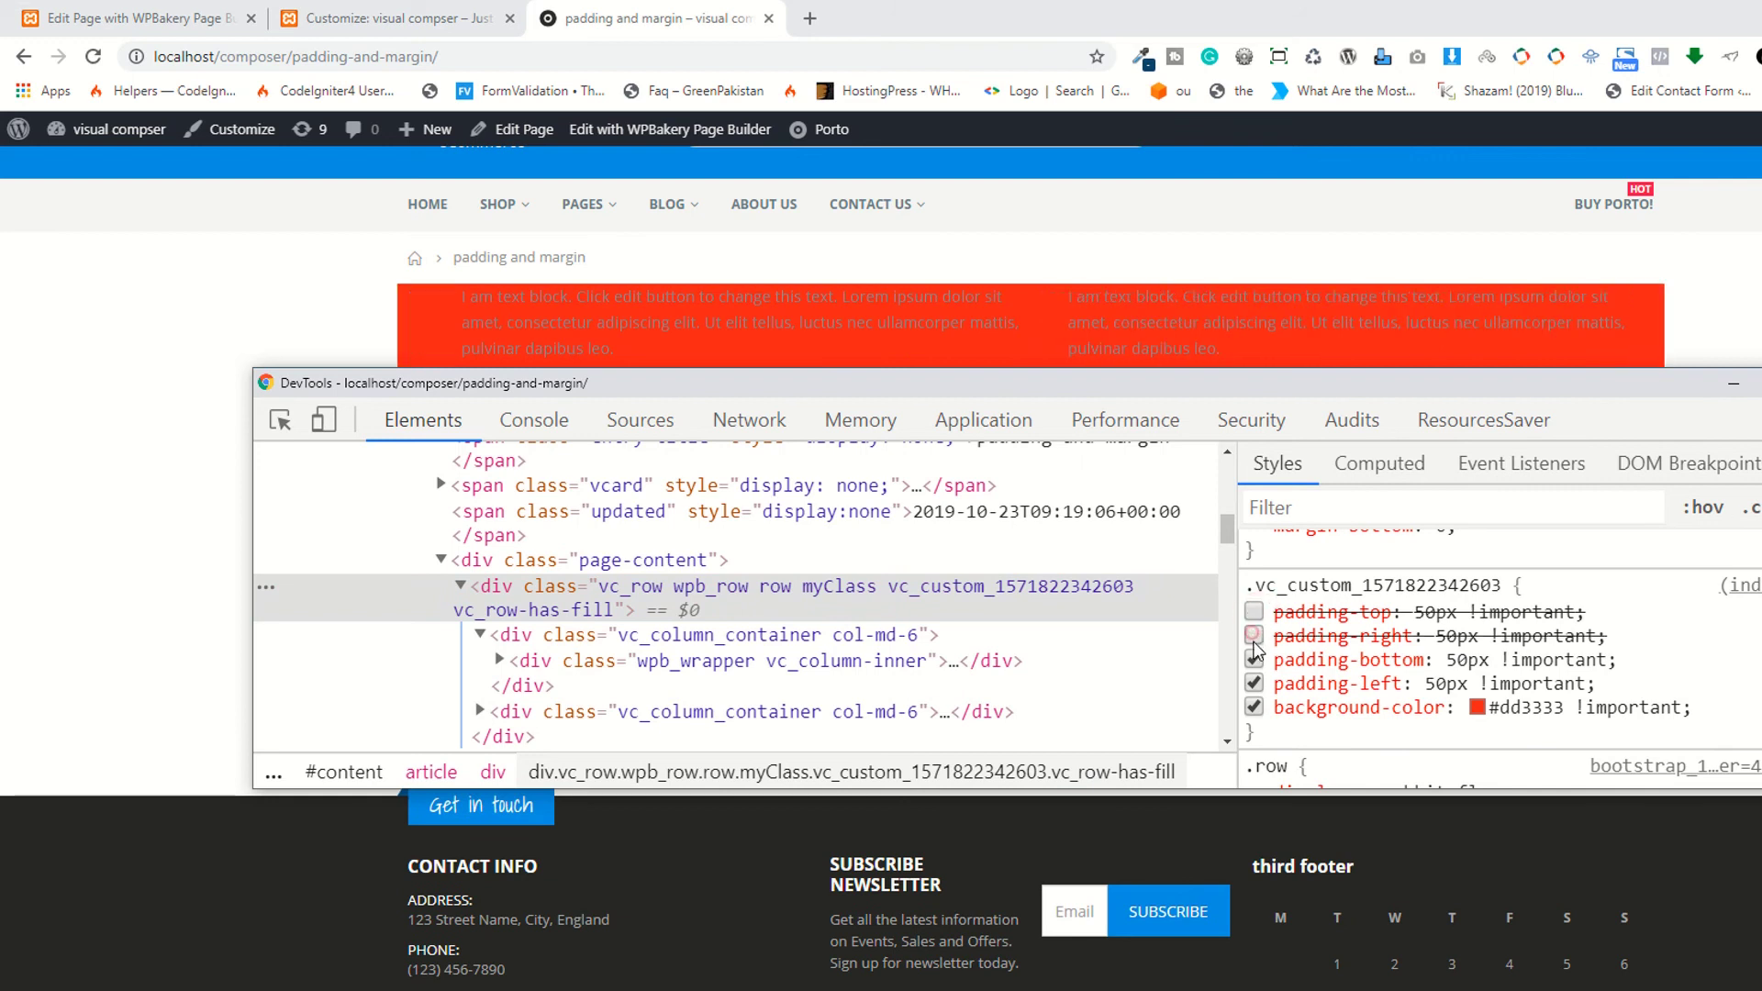
pyautogui.click(1253, 659)
pyautogui.click(1254, 683)
pyautogui.click(1253, 707)
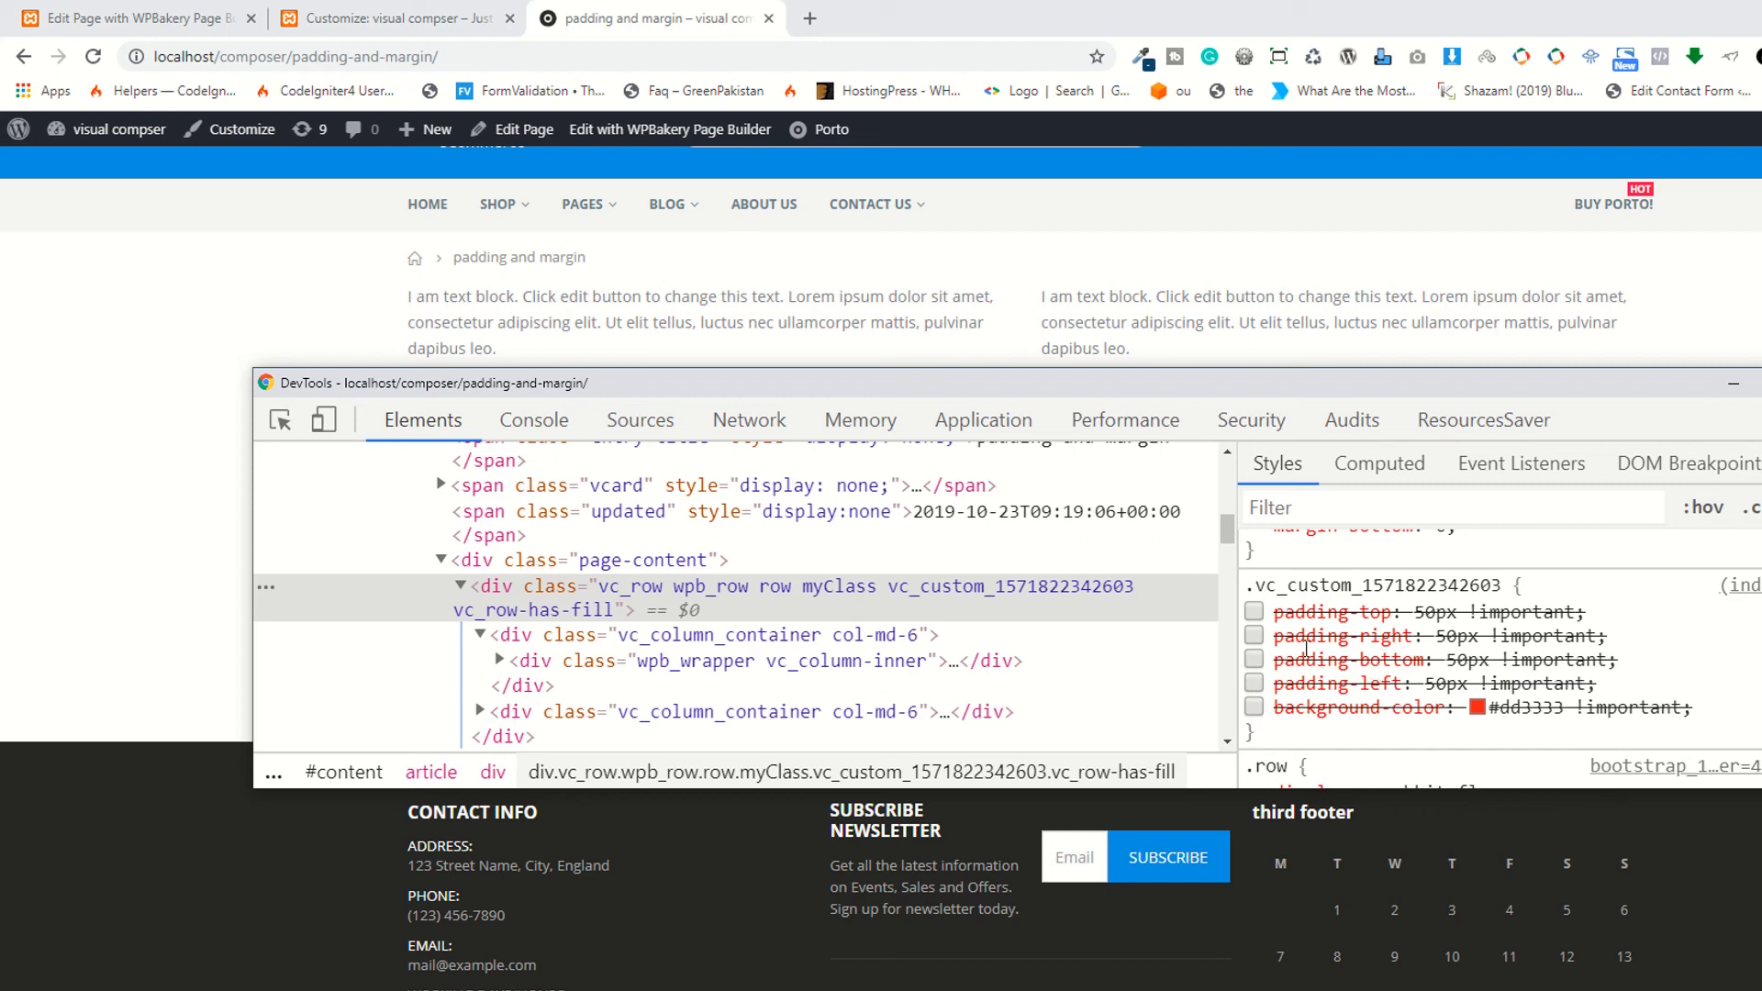
# Draft a padding shorthand with 40px values in the site's Additional CSS and clear the code again
pyautogui.click(417, 19)
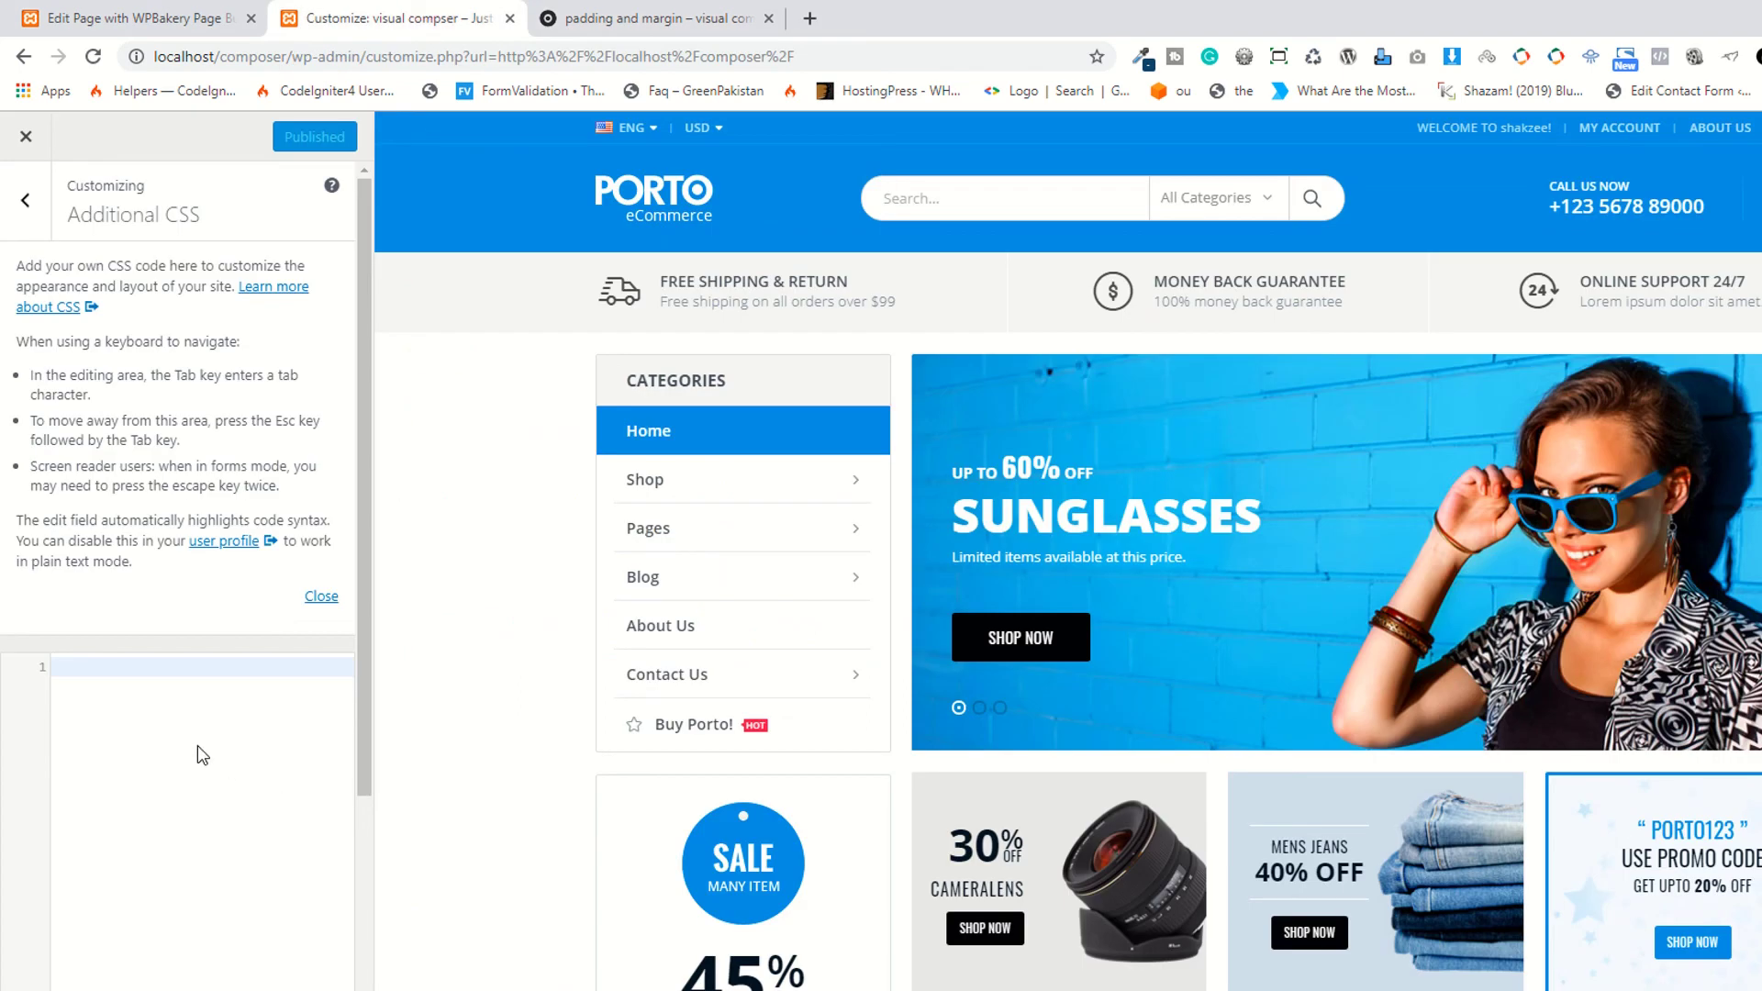
pyautogui.click(184, 657)
pyautogui.write('padding')
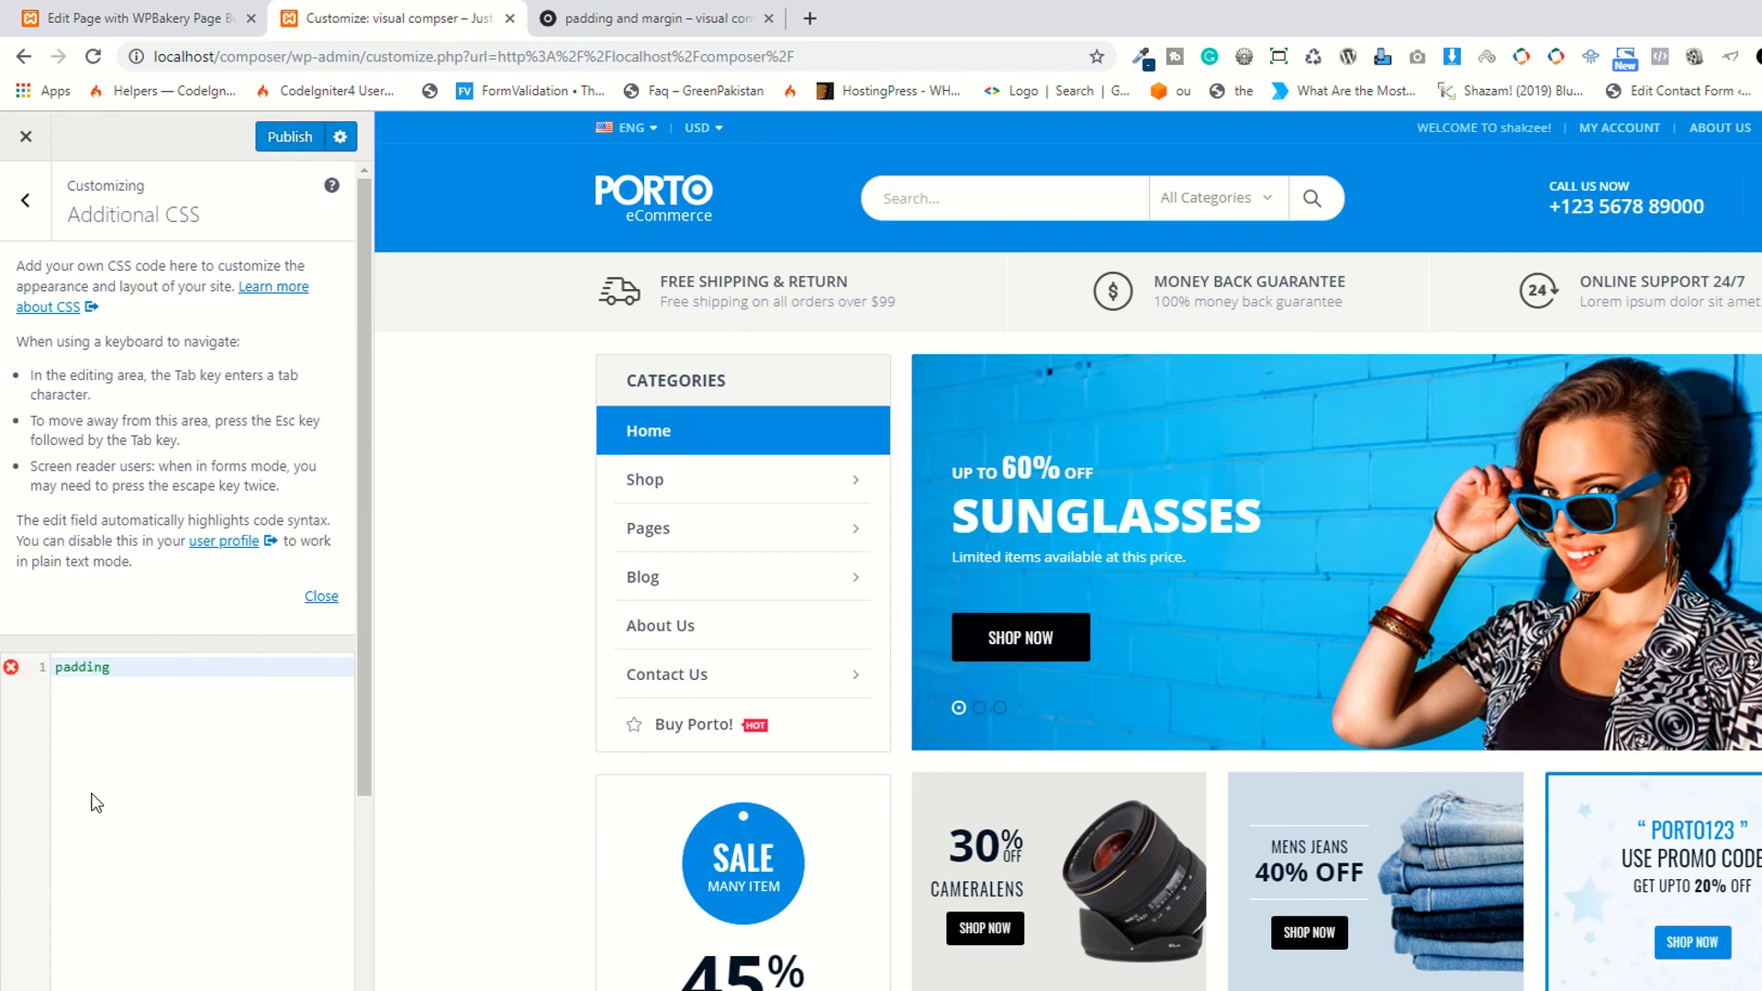
pyautogui.write(':40px 40px 40opx')
pyautogui.press('BackSpace')
pyautogui.press('BackSpace')
pyautogui.press('BackSpace')
pyautogui.write('px 40p')
pyautogui.hotkey('ctrl', 'a')
pyautogui.press('BackSpace')
# Return to the live padding and margin page and reload it to discard the temporary DevTools style changes
pyautogui.click(610, 16)
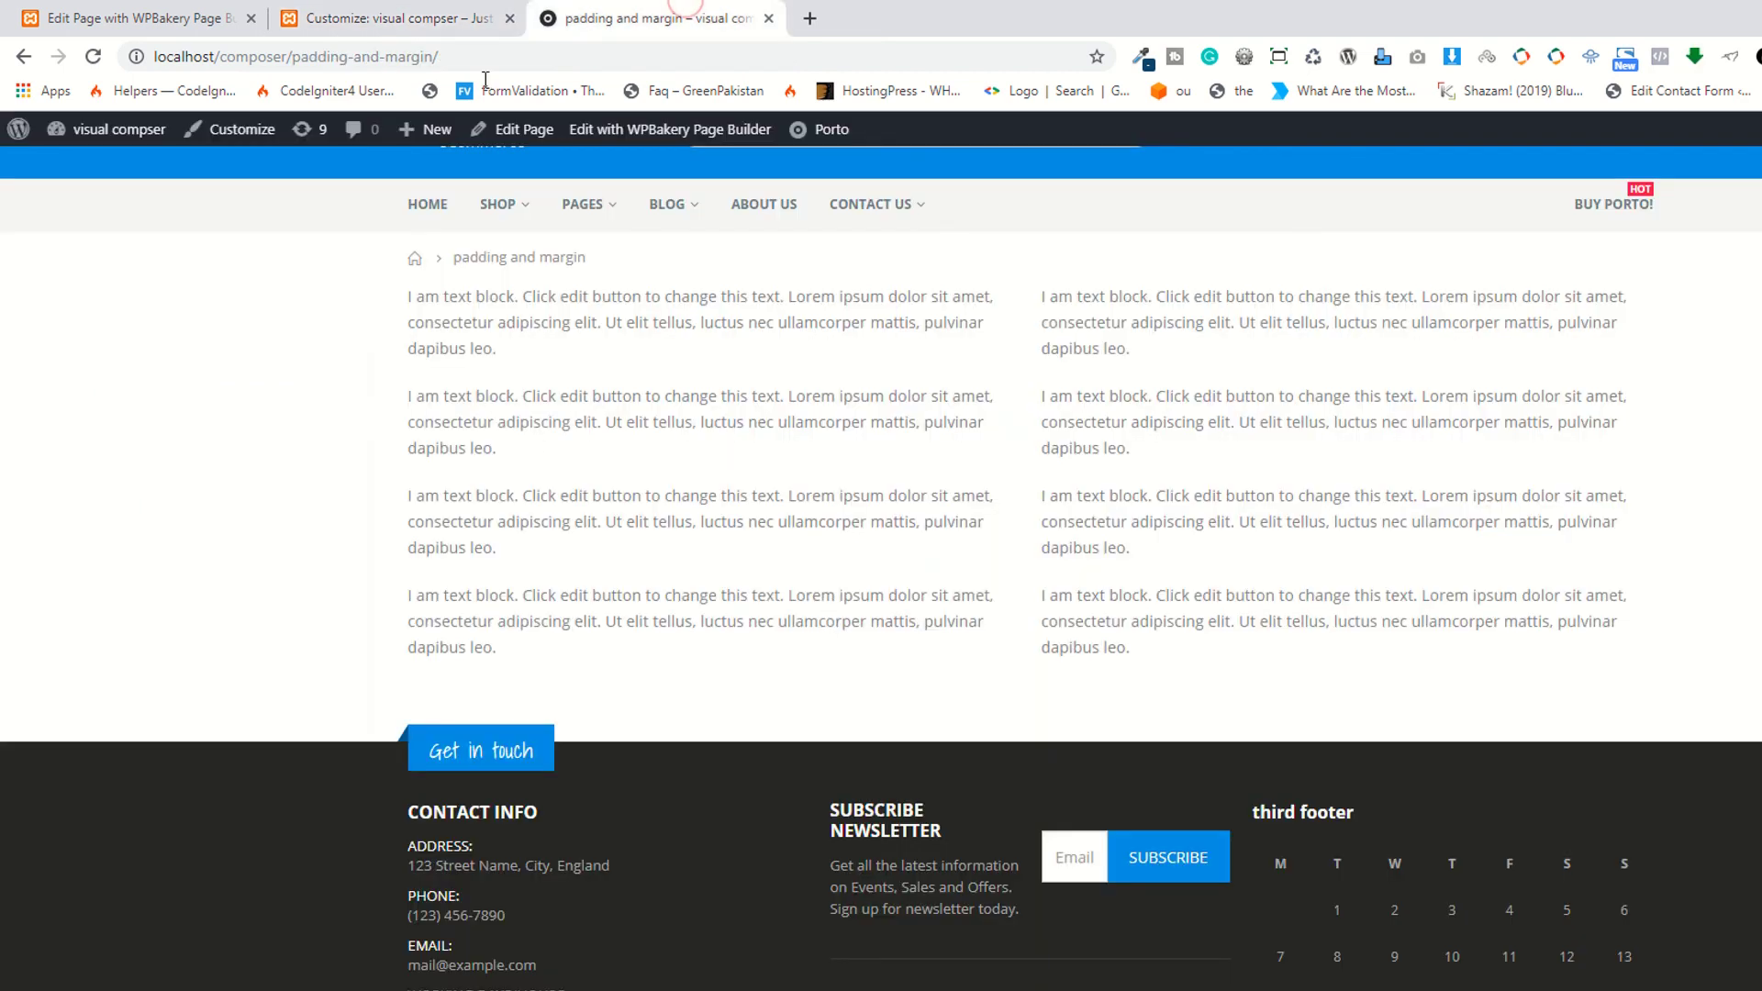
pyautogui.click(413, 19)
pyautogui.click(183, 18)
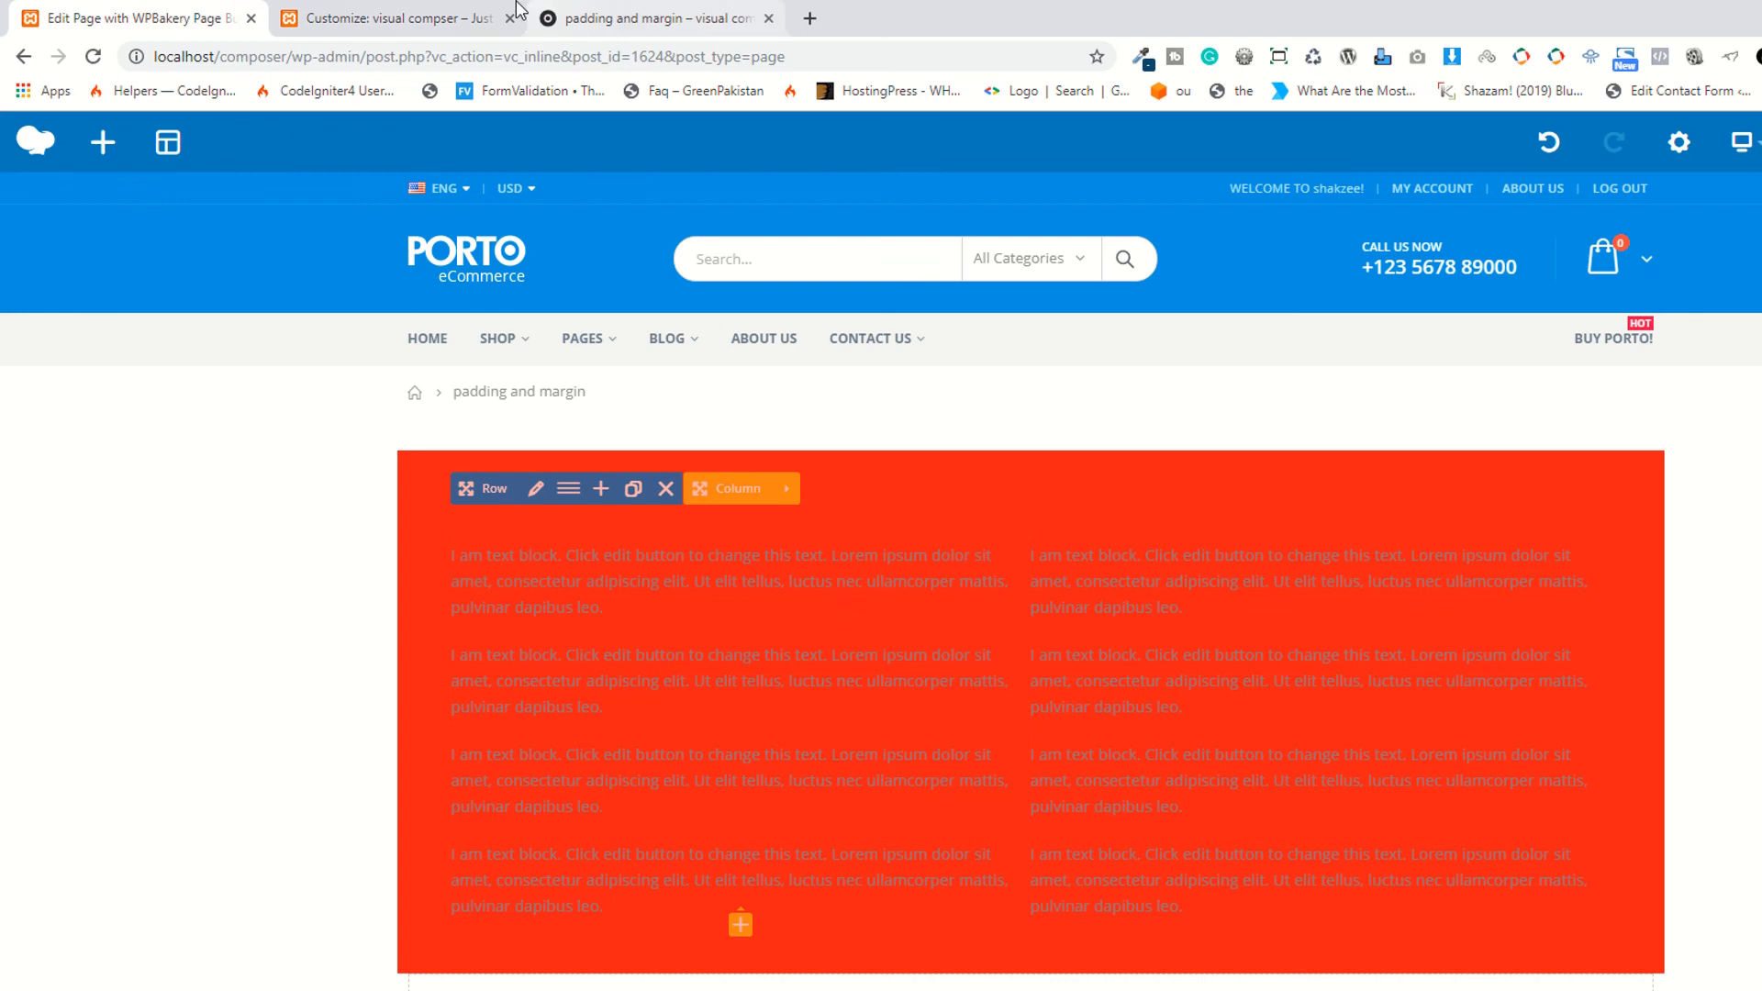
pyautogui.click(445, 14)
pyautogui.click(648, 20)
pyautogui.scroll(2, 662, 481)
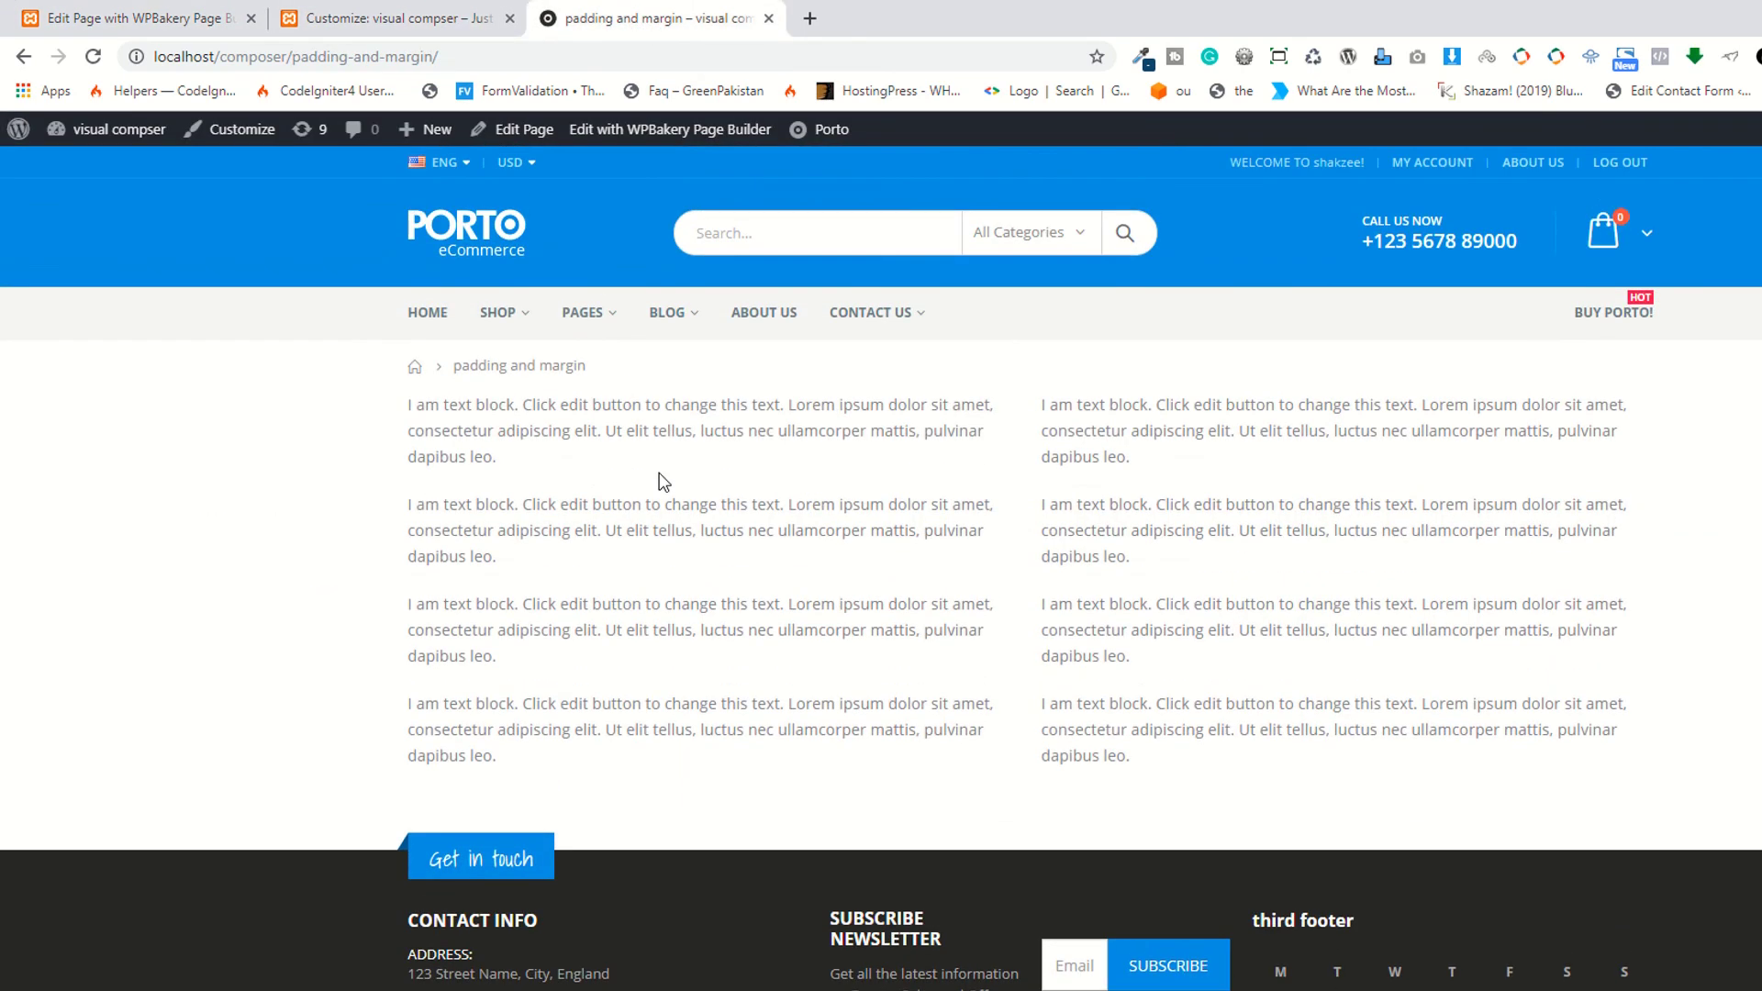
pyautogui.press('F5')
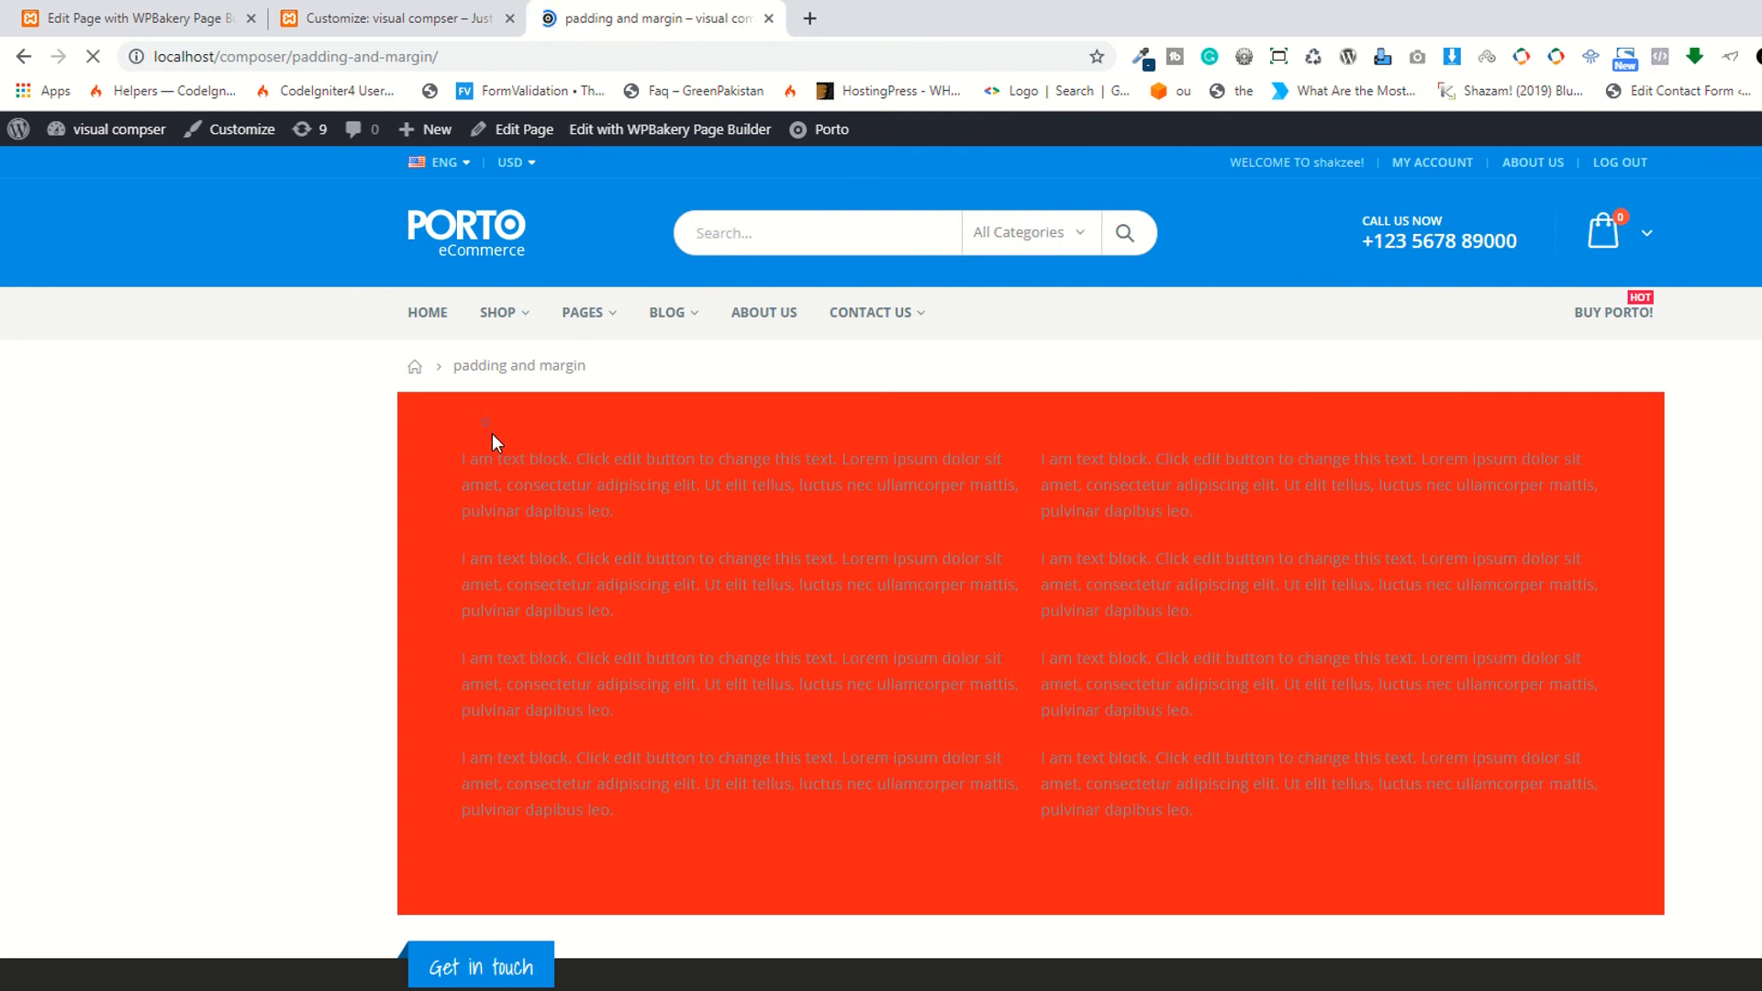
# Inspect the red row's vc_custom padding rule in DevTools and compare it with the Additional CSS editor and the live page
pyautogui.rightClick(485, 423)
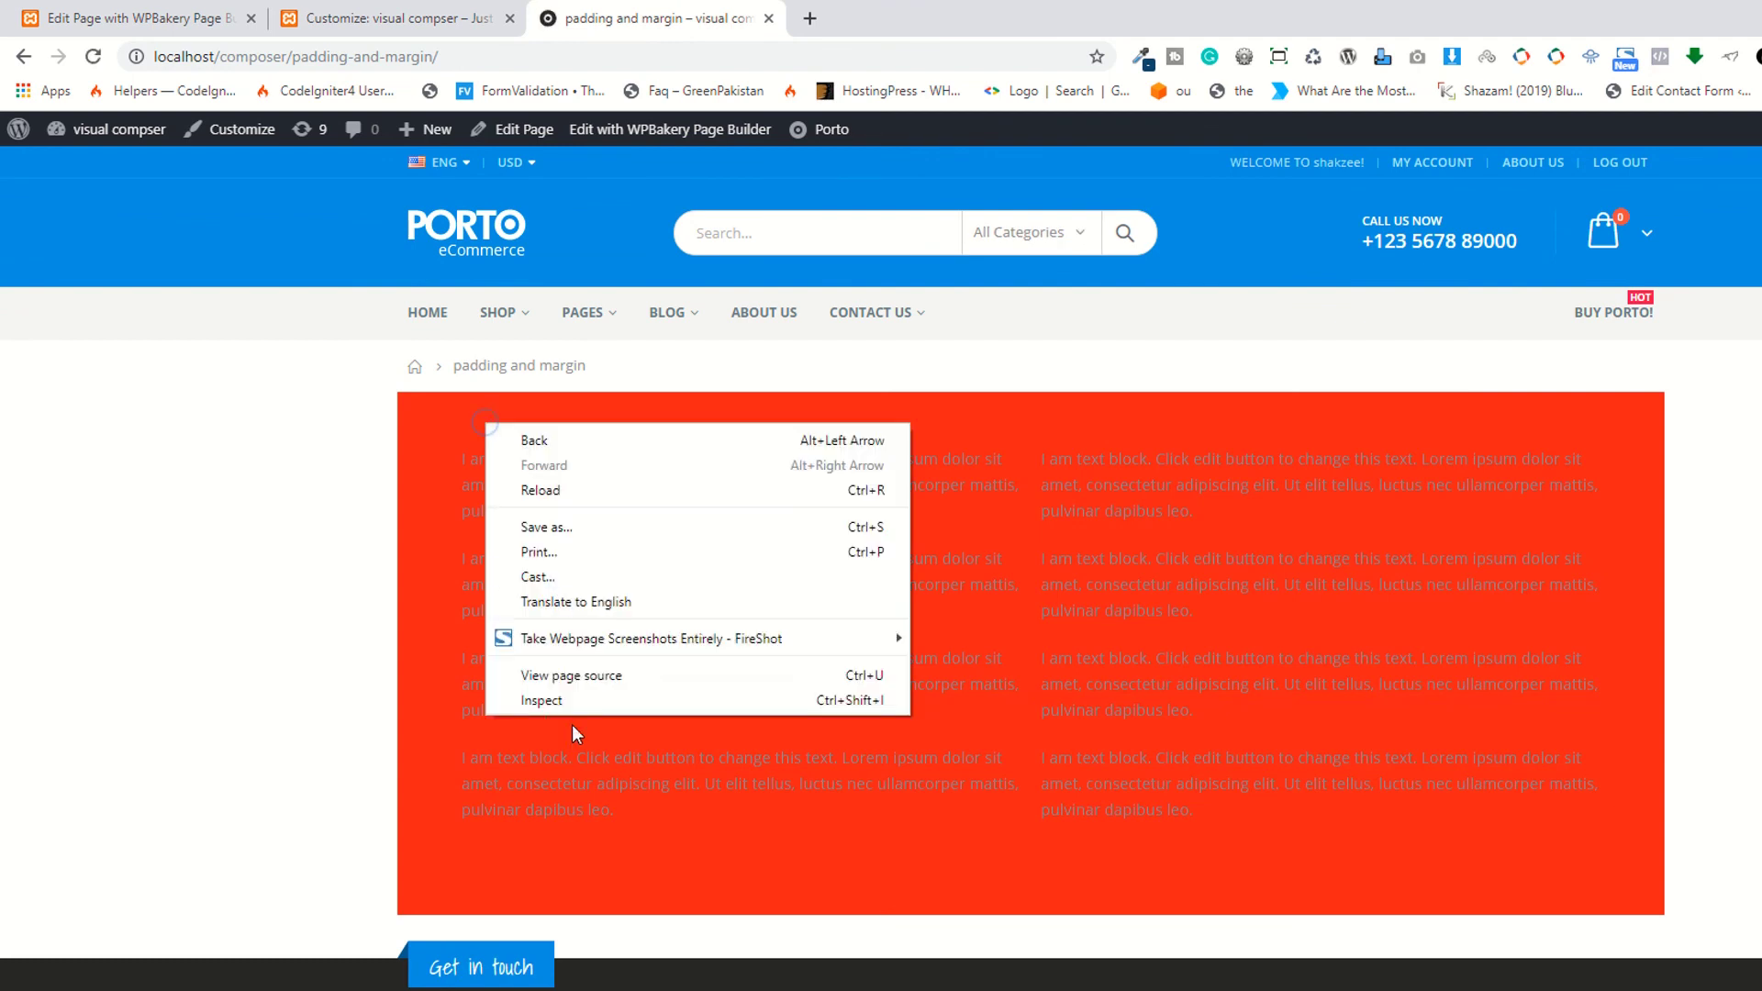
pyautogui.click(550, 701)
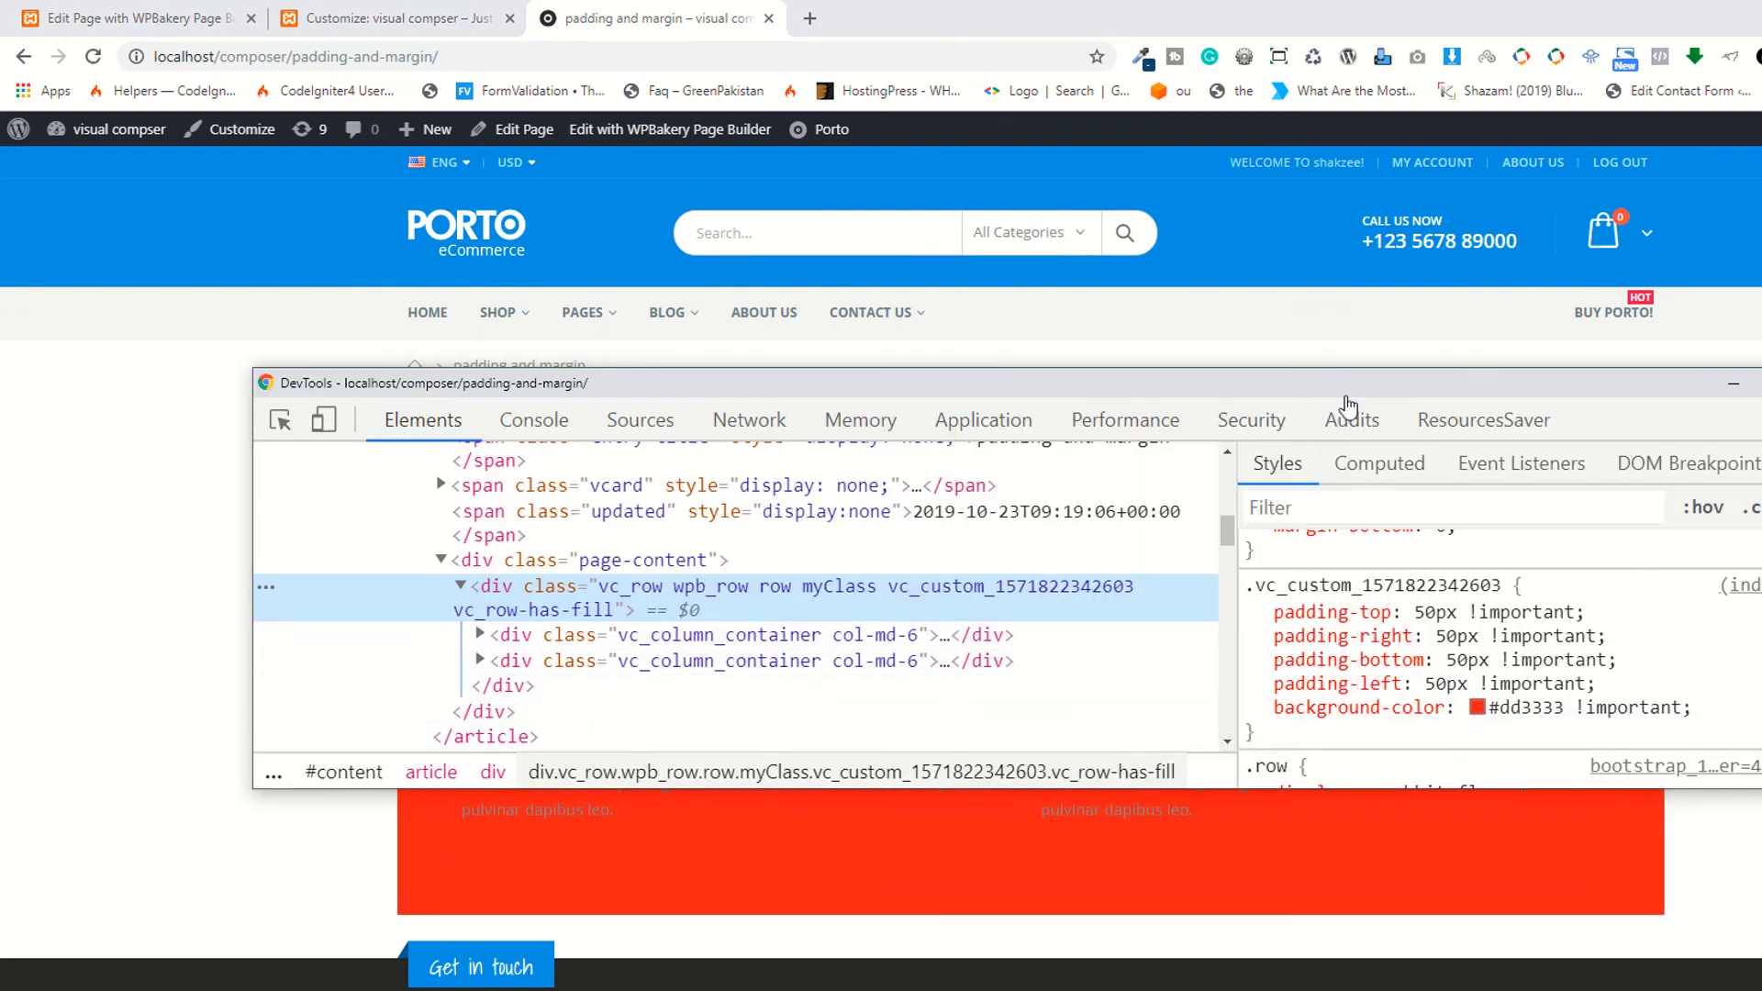
pyautogui.moveTo(1393, 397); pyautogui.dragTo(1442, 483)
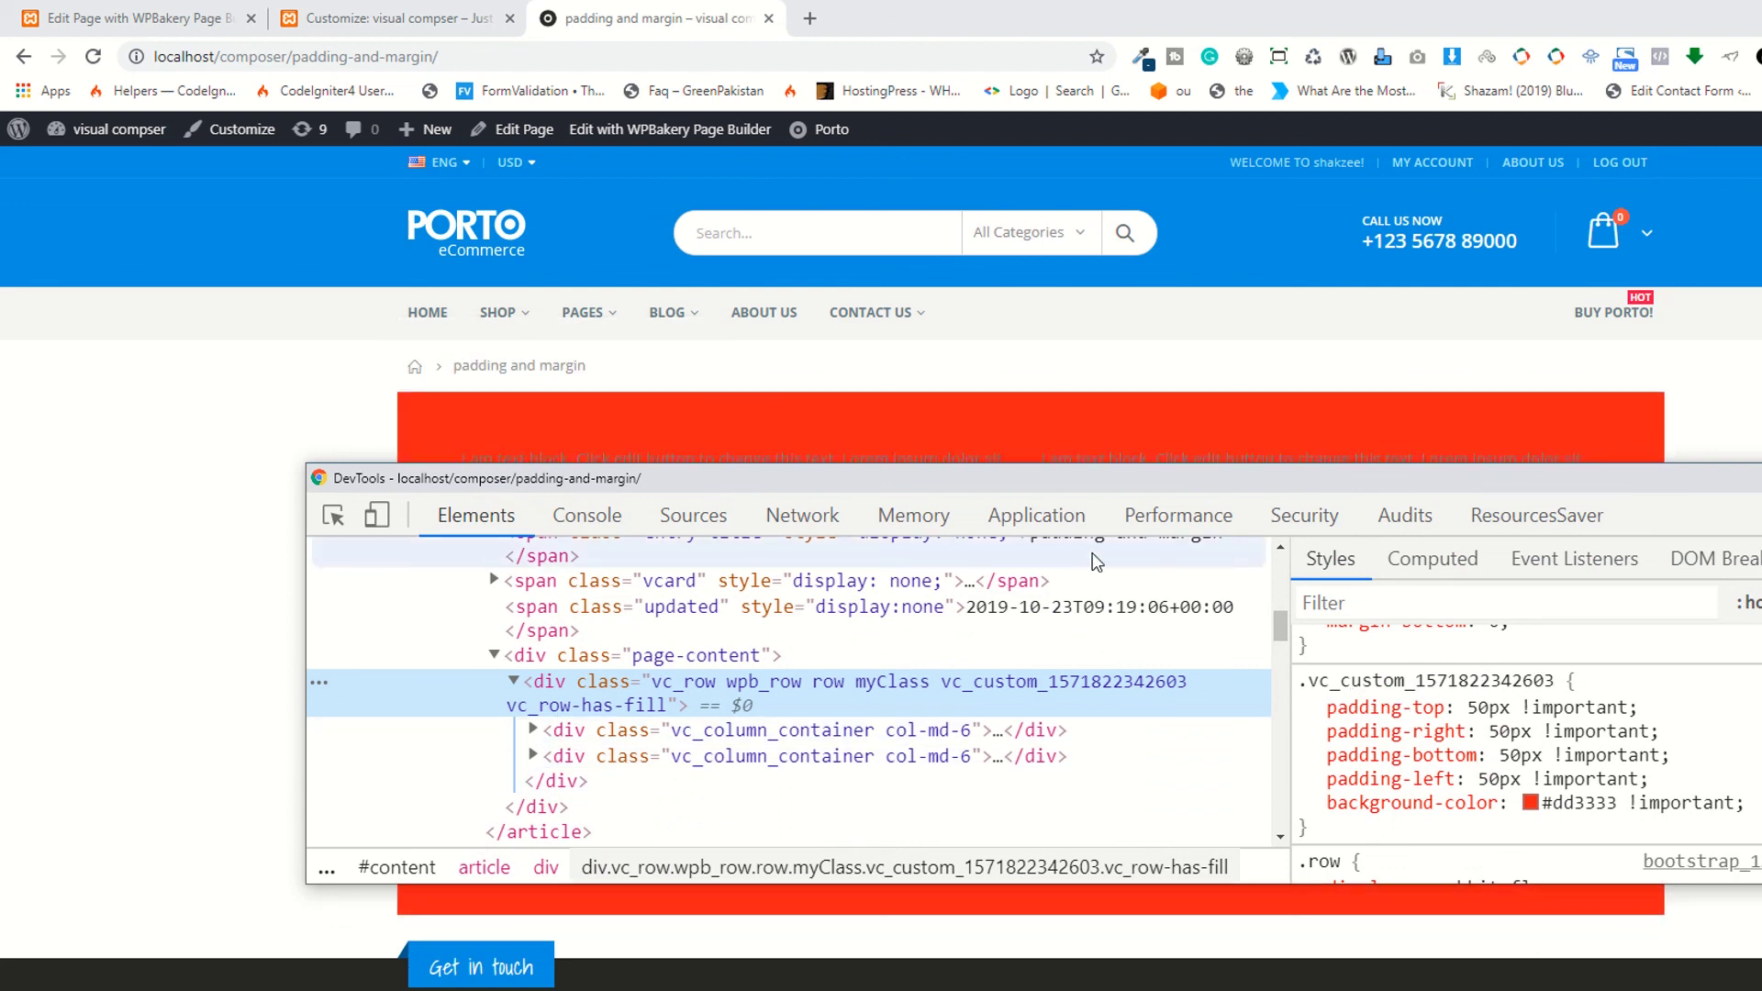
pyautogui.moveTo(1089, 478); pyautogui.dragTo(1115, 529)
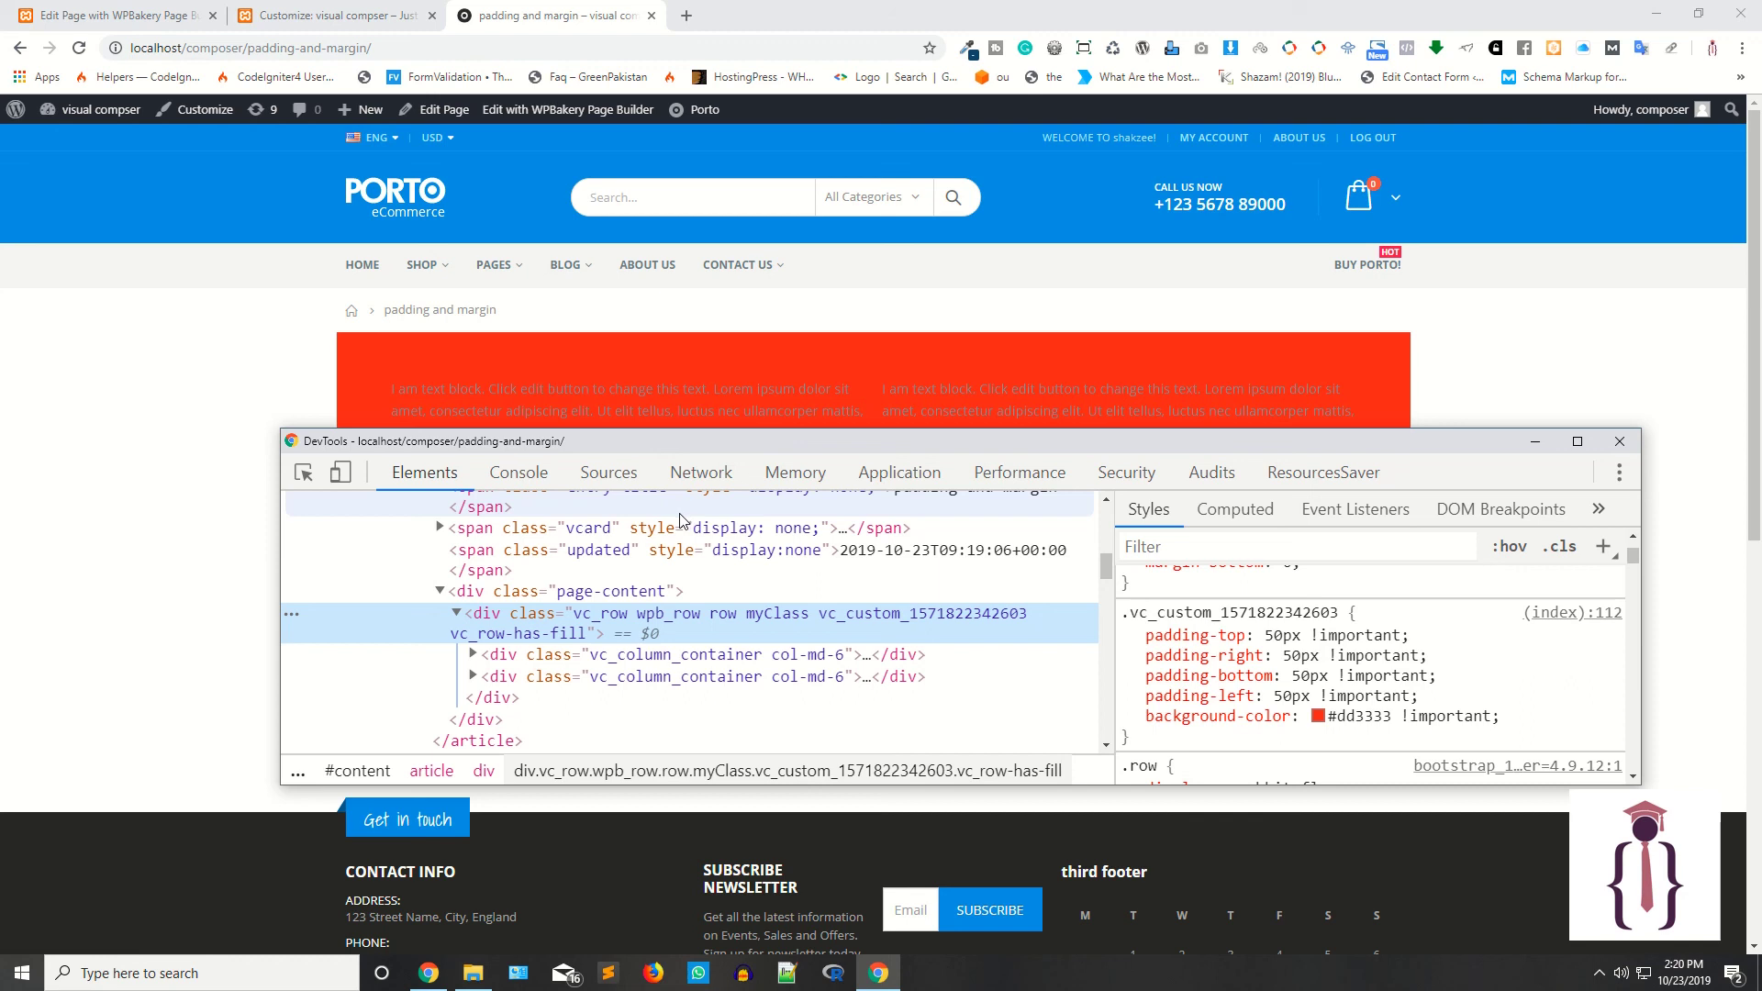
pyautogui.click(330, 15)
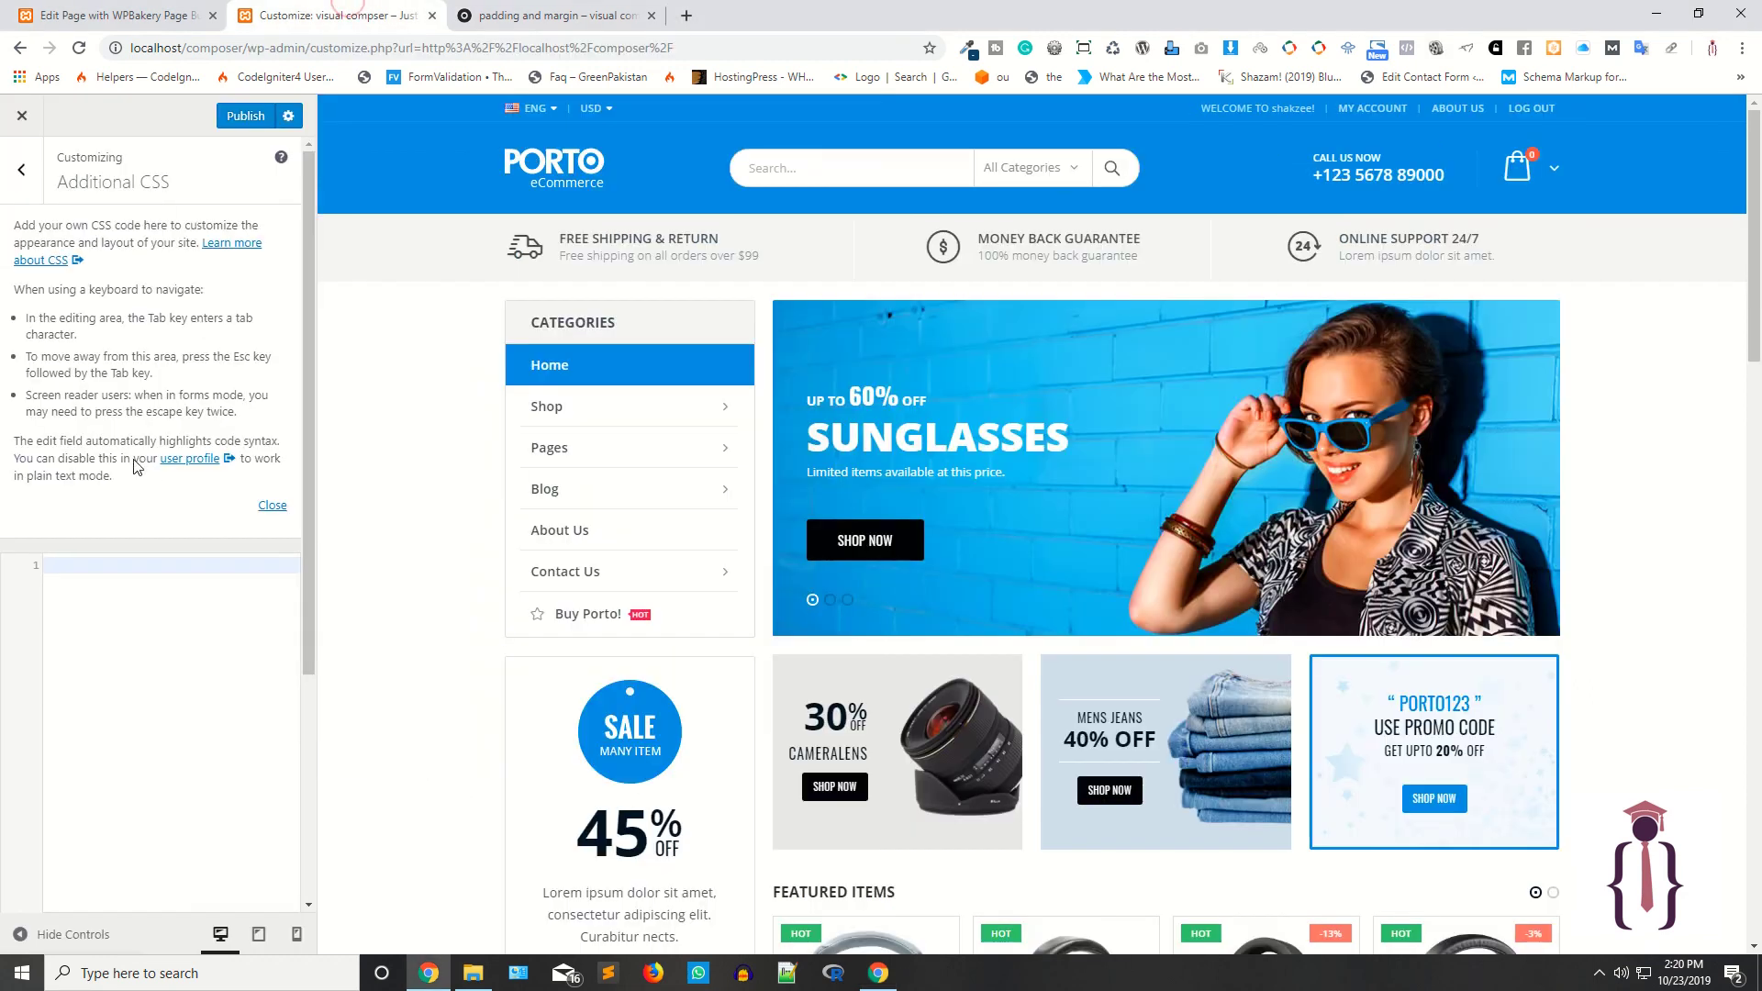
pyautogui.click(551, 15)
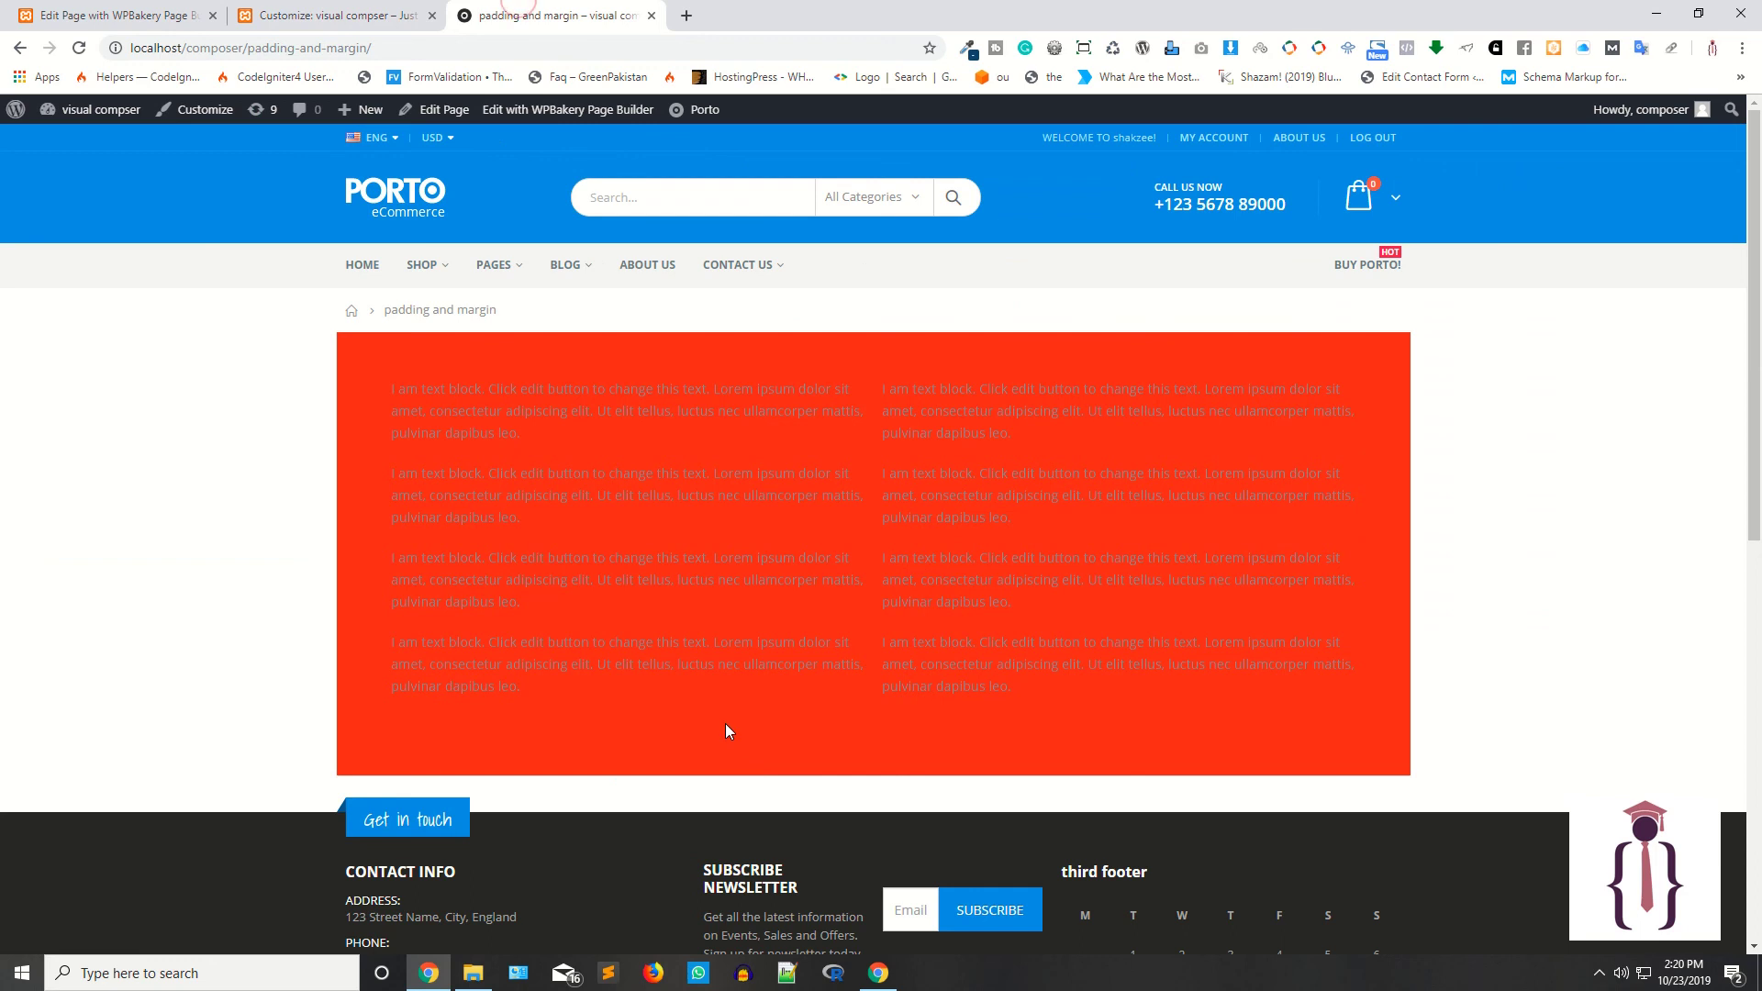